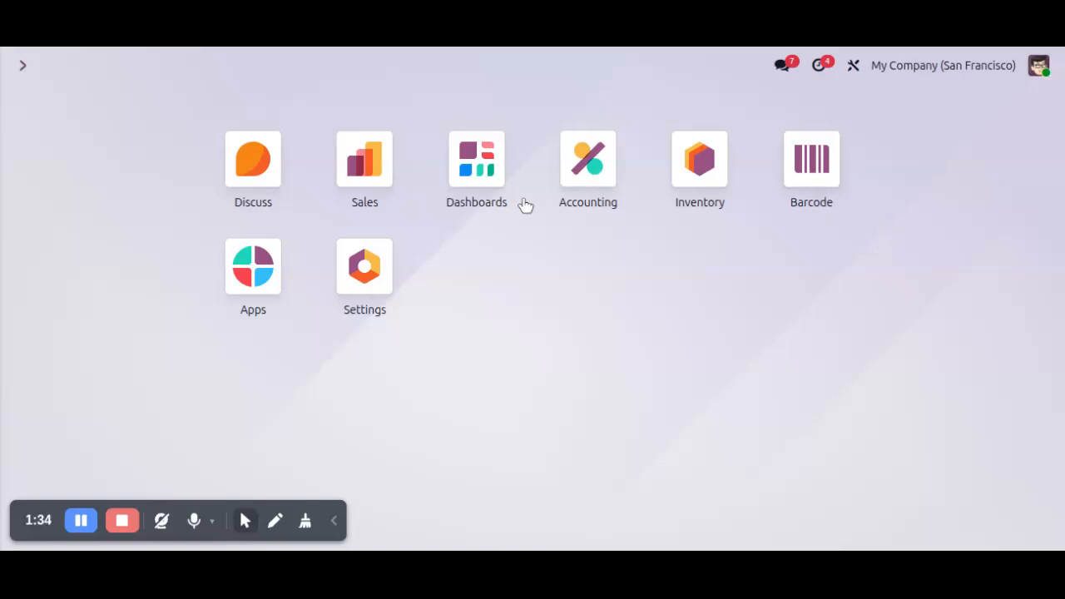
# Step: Create a new customer invoice in Accounting and set LightsUp as the customer
pyautogui.click(568, 166)
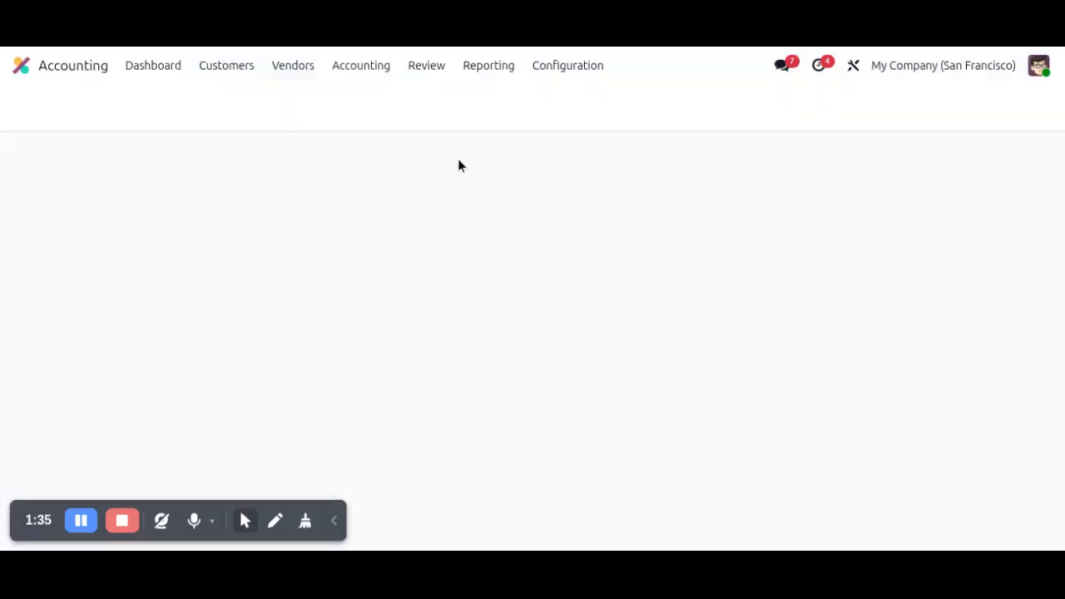
pyautogui.click(221, 67)
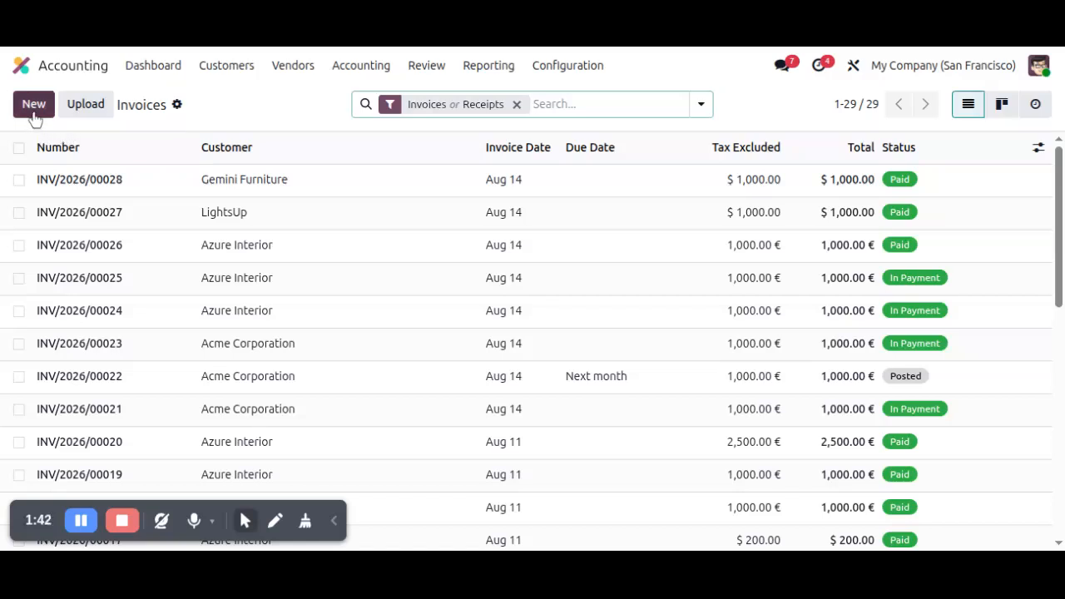
pyautogui.click(35, 108)
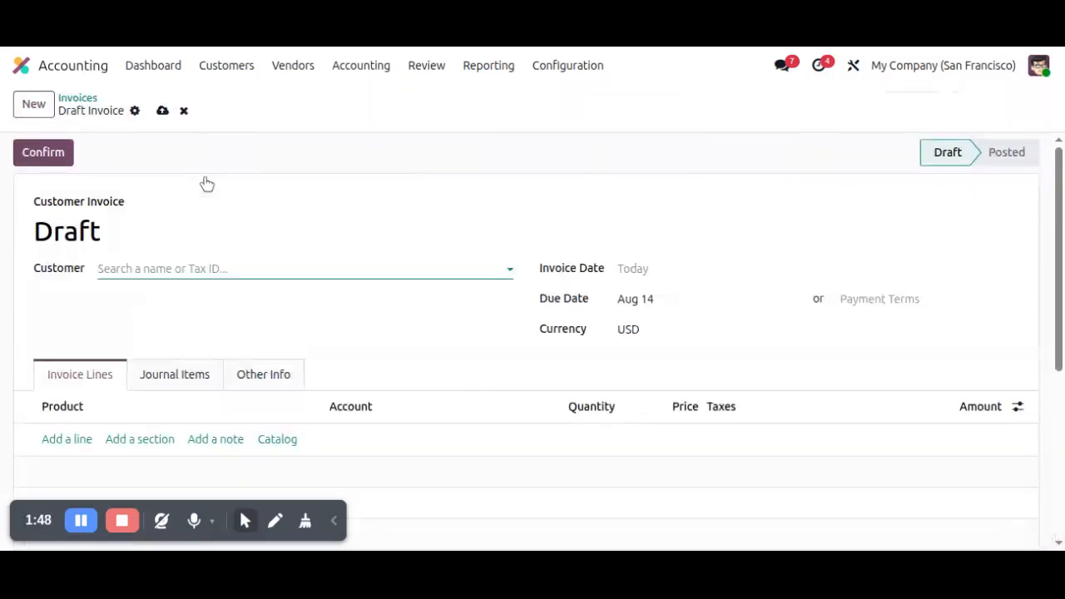
pyautogui.click(219, 268)
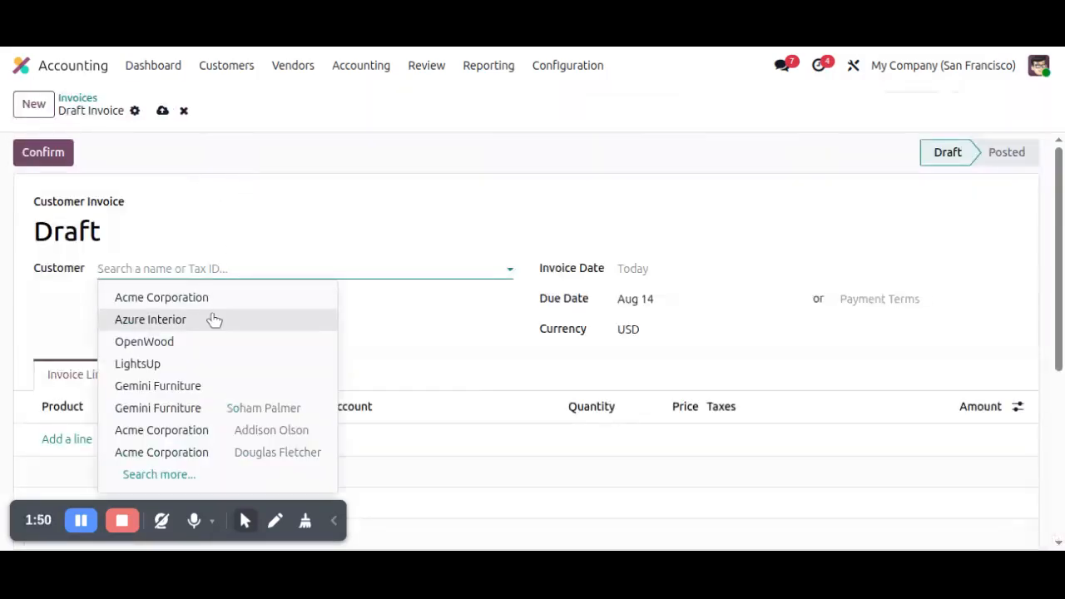
pyautogui.click(198, 364)
# Step: Add an invoice line for the product Pedal Bin (E-COM10) with a quantity of 10
pyautogui.click(71, 441)
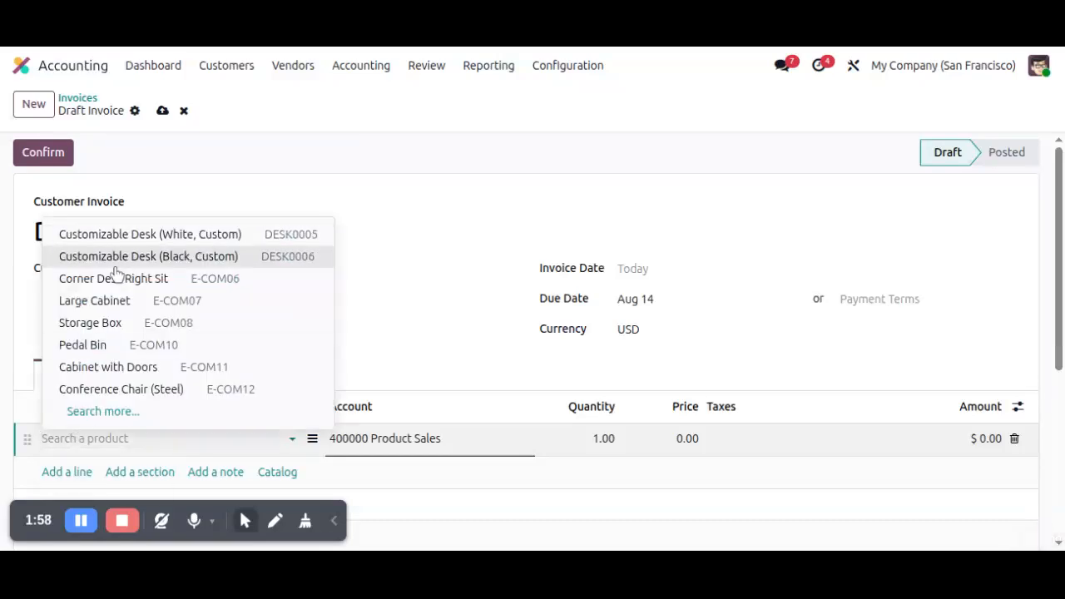
pyautogui.click(108, 342)
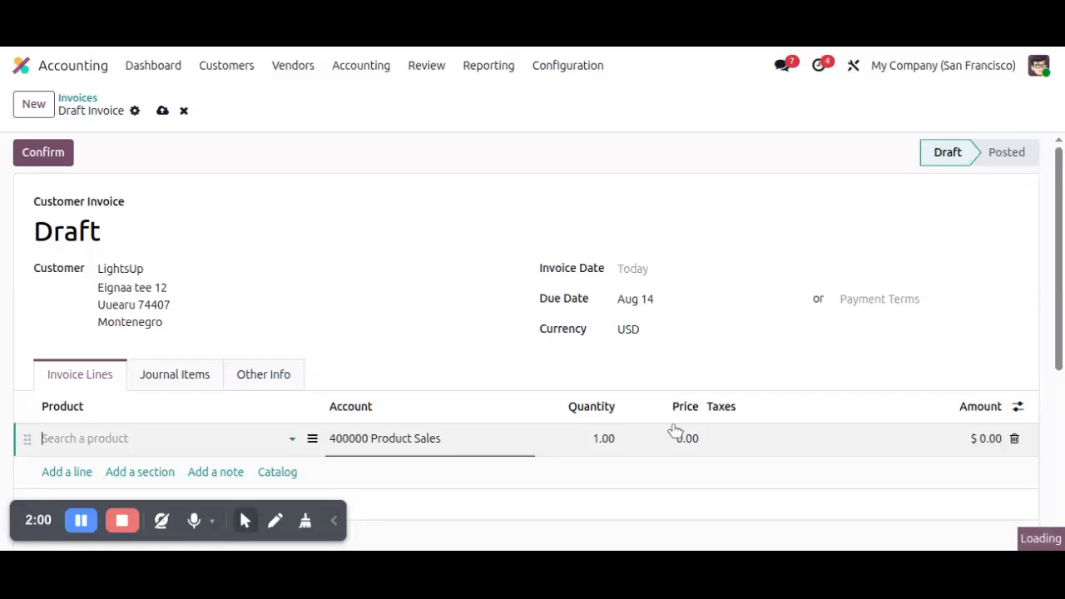
pyautogui.click(604, 437)
pyautogui.write('10')
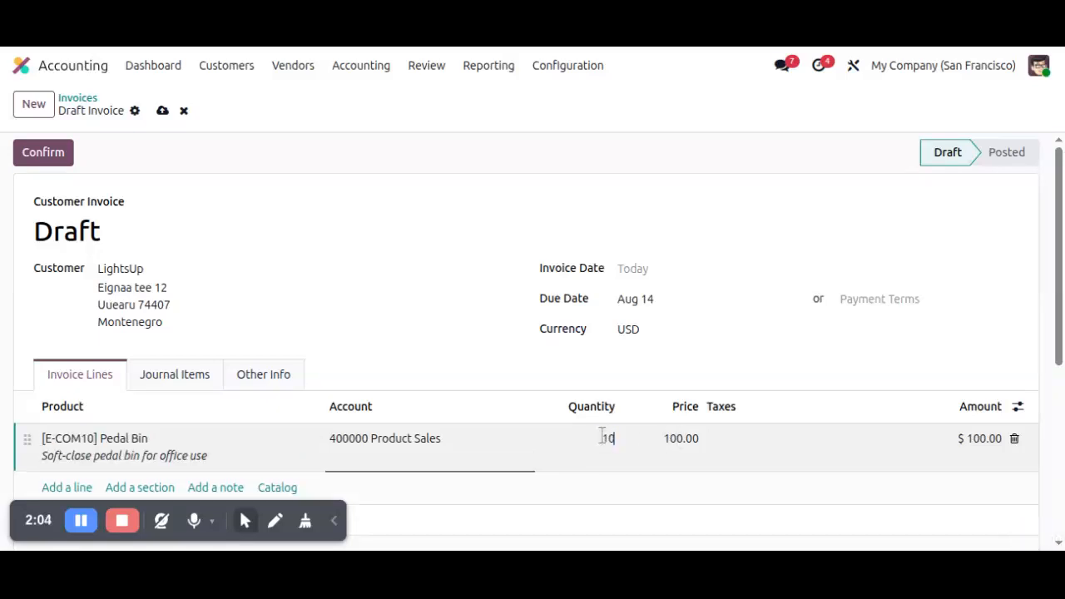
pyautogui.click(785, 371)
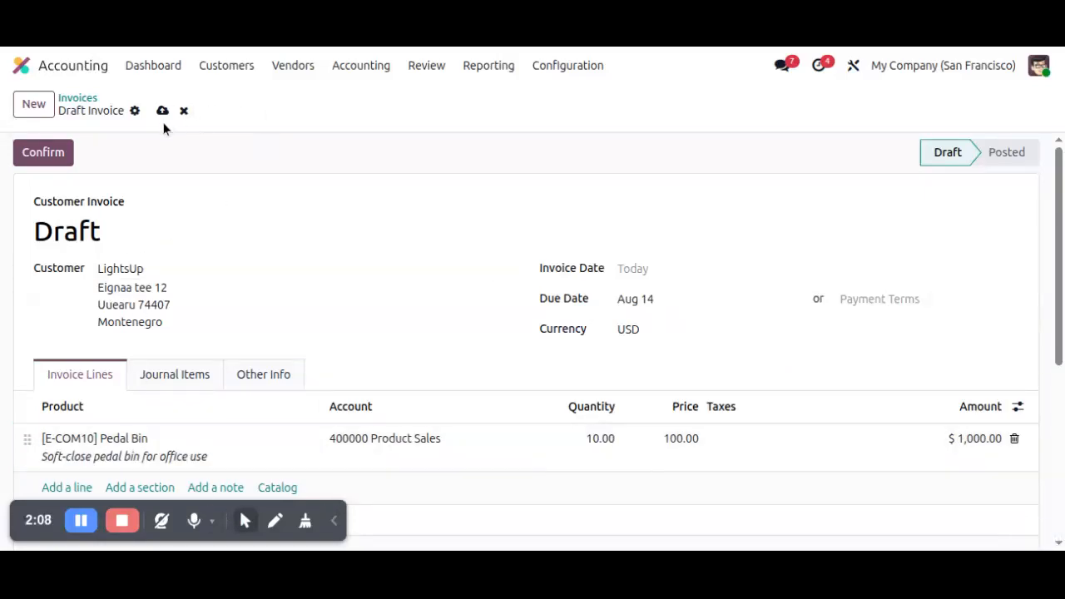
# Step: Confirm the draft LightsUp invoice and copy its invoice number
pyautogui.scroll(-1, 620, 316)
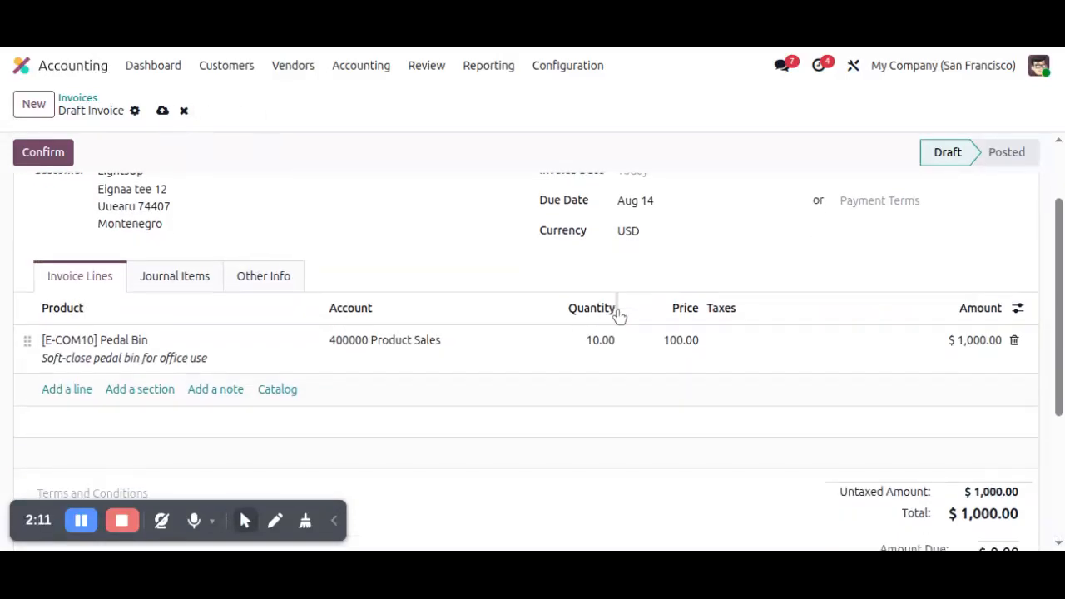
pyautogui.click(52, 152)
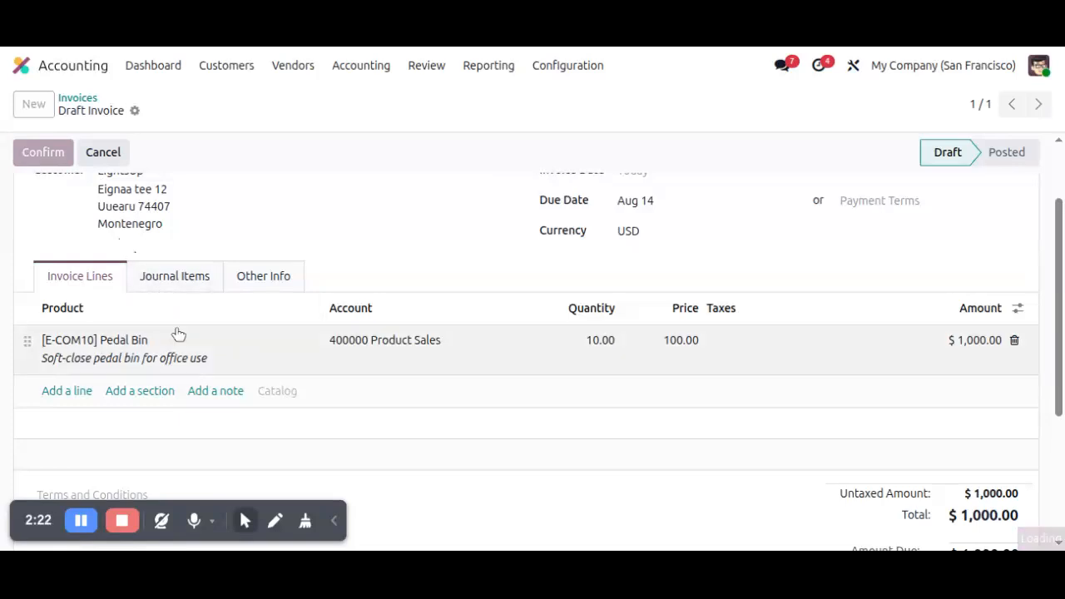
pyautogui.scroll(2, 528, 440)
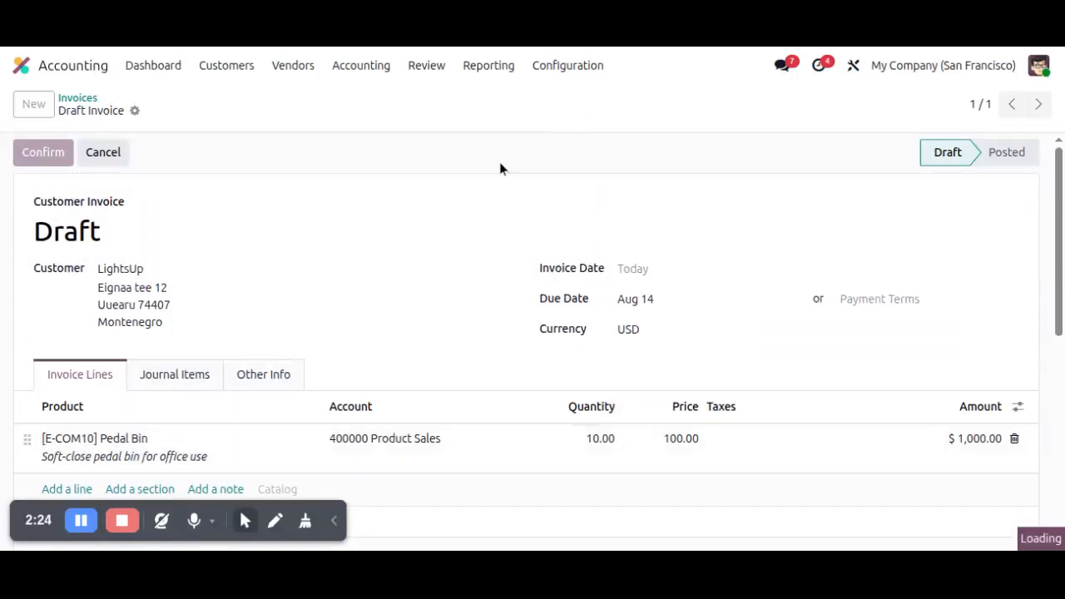
pyautogui.click(46, 153)
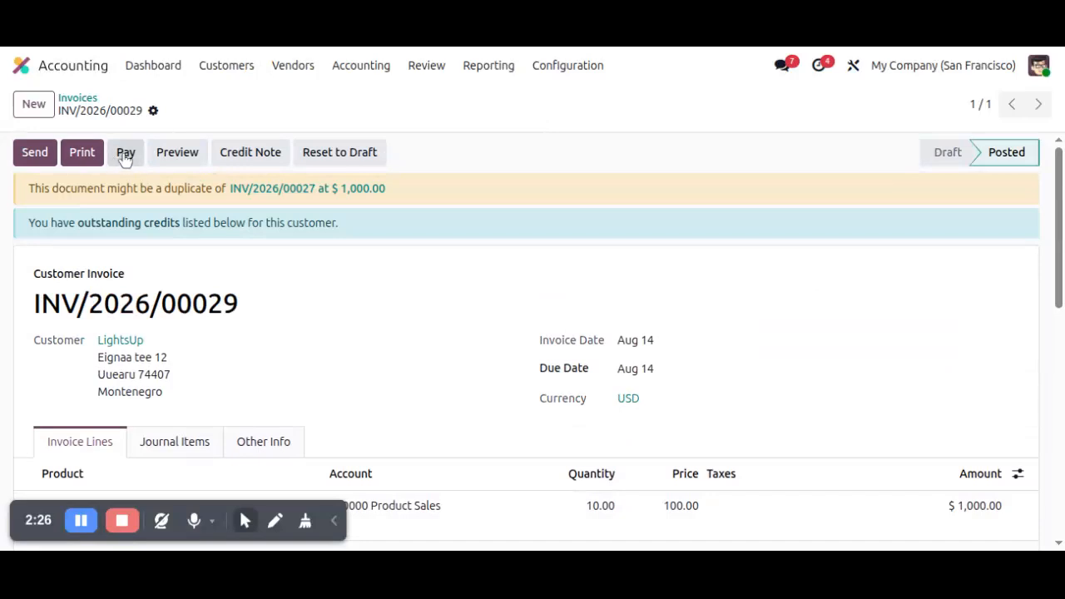
pyautogui.tripleClick(112, 304)
pyautogui.hotkey('ctrl', 'c')
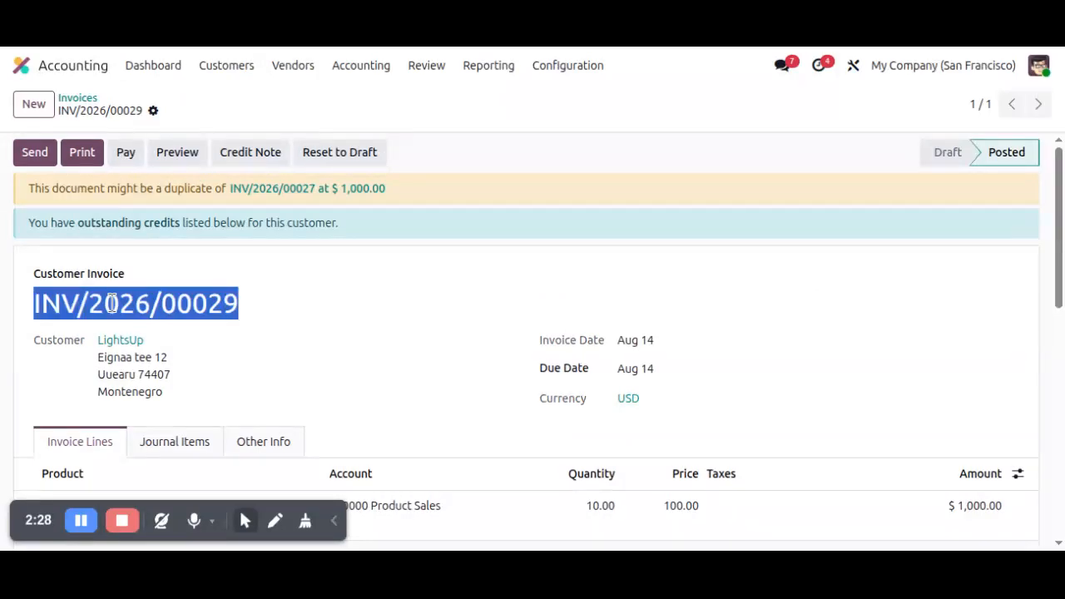
# Step: Register a partial payment of $600 on the invoice using the Bank journal and Manual Payment method
pyautogui.click(123, 155)
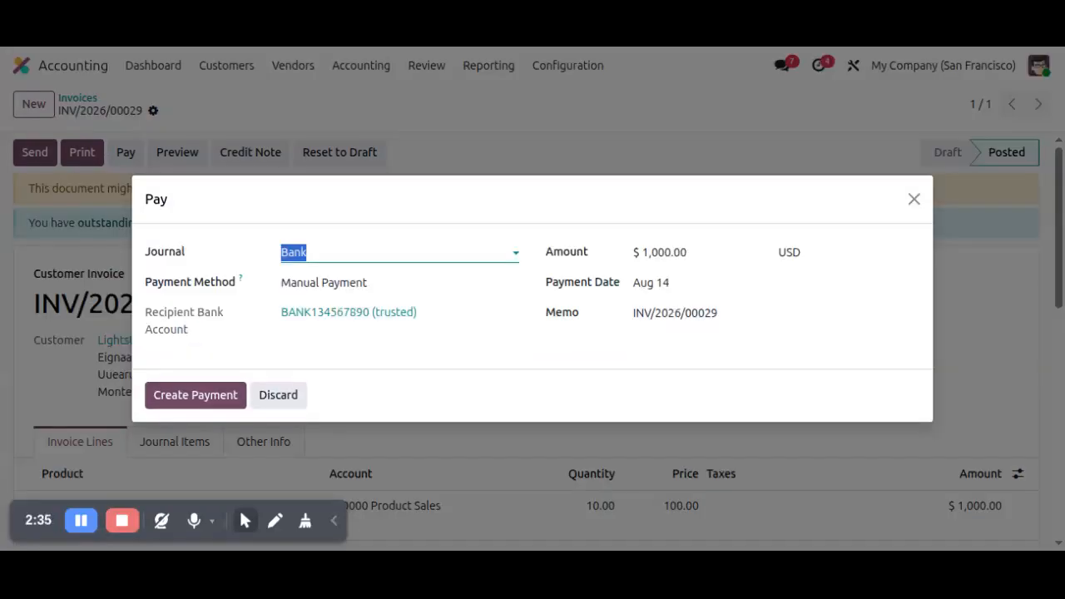
pyautogui.click(685, 252)
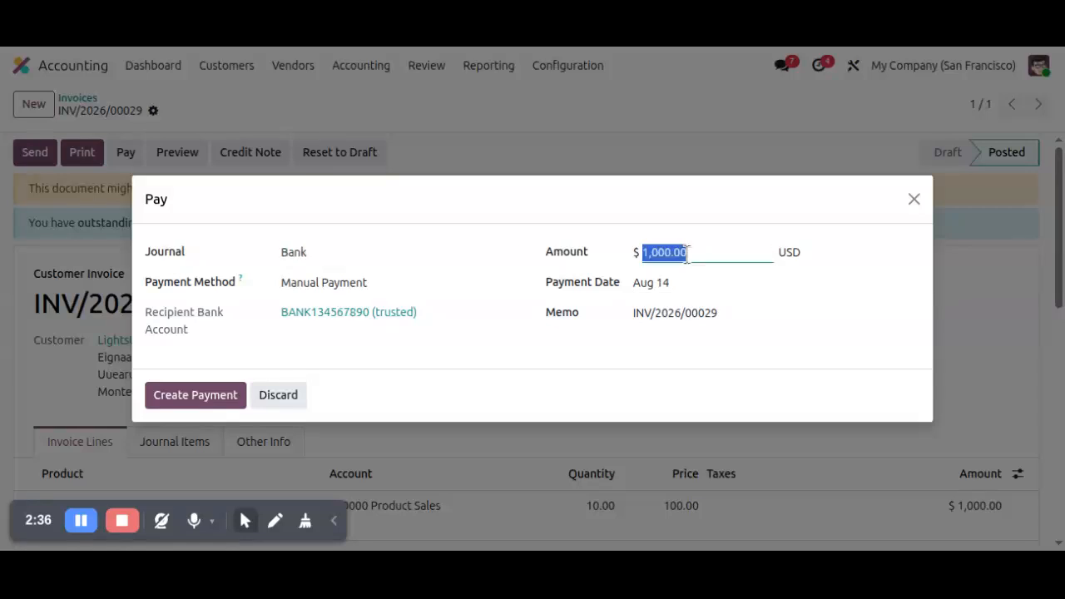
pyautogui.write('600')
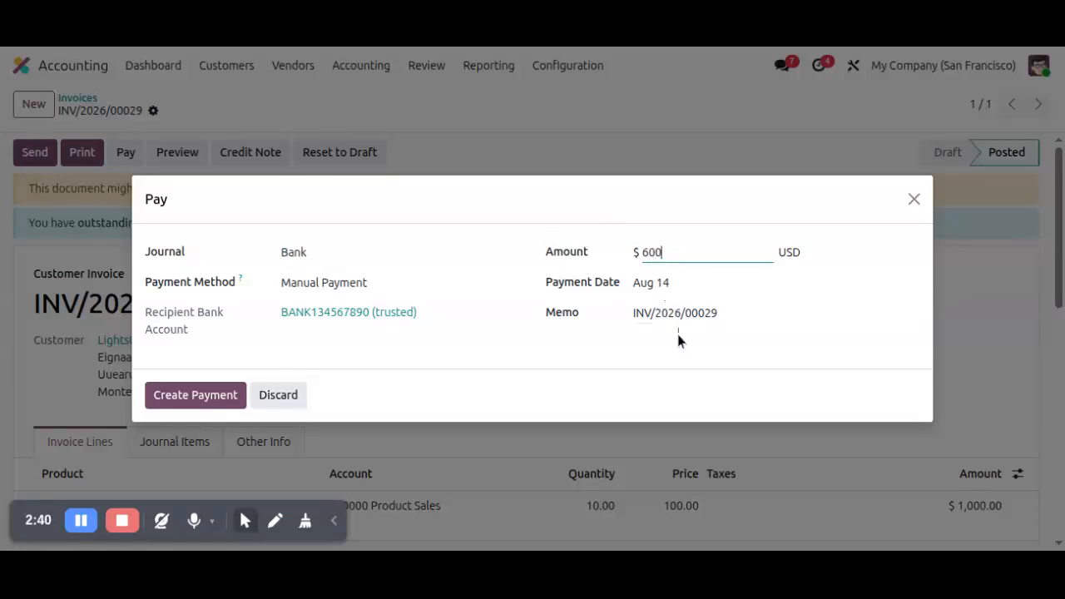
pyautogui.click(605, 384)
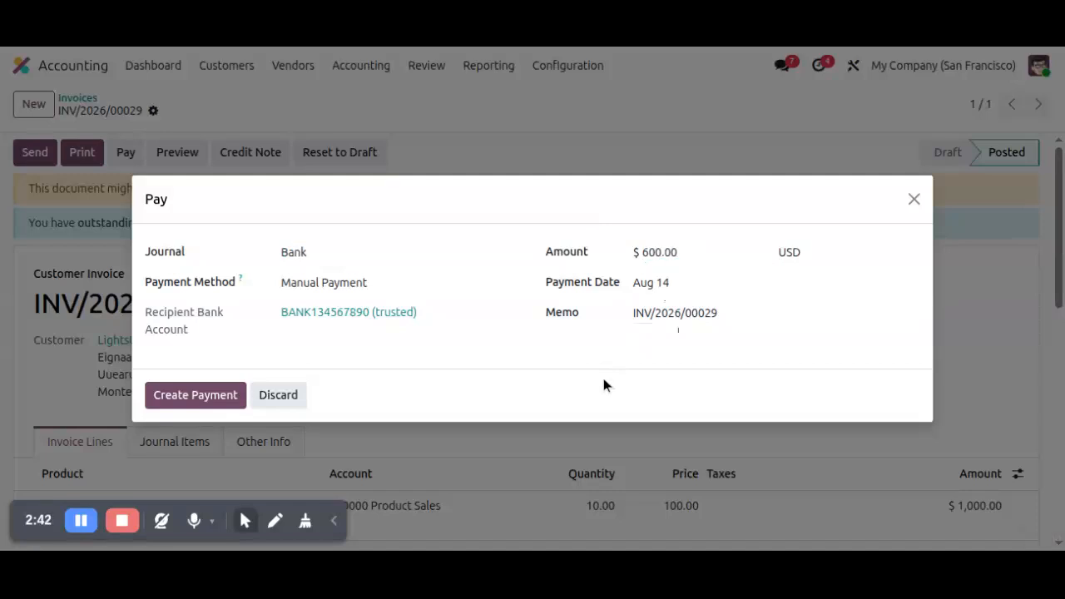
pyautogui.click(204, 401)
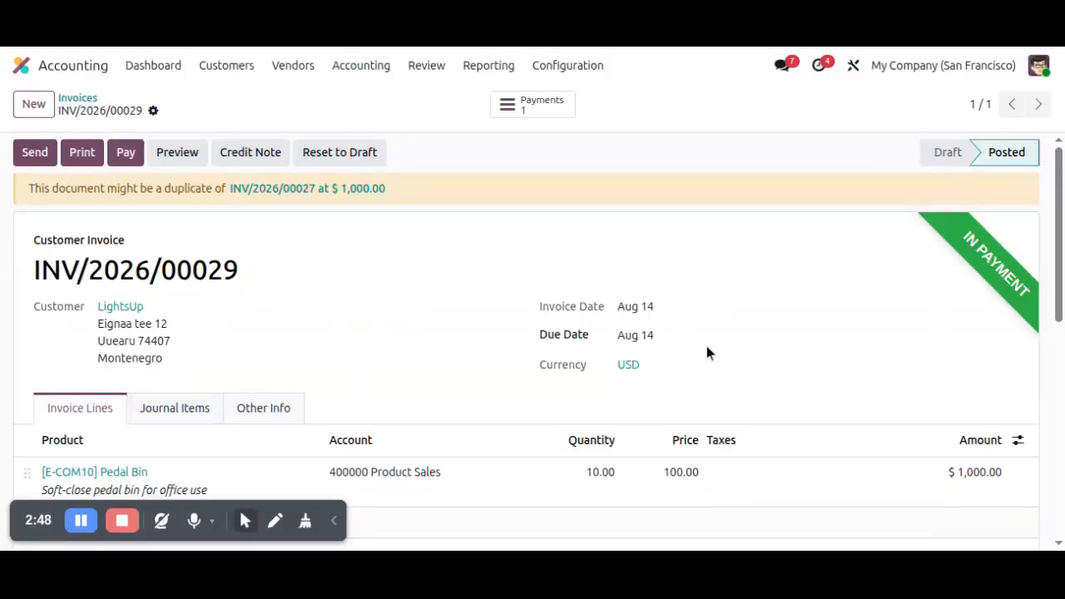
# Step: Review the payment record linked to the invoice, and return to the invoice from it
pyautogui.click(522, 104)
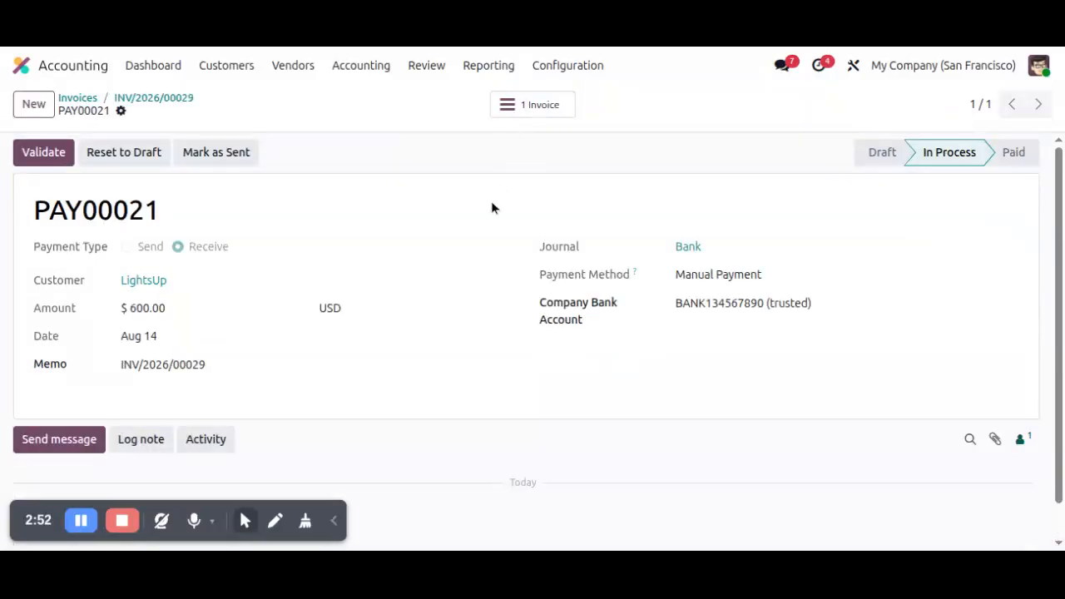
pyautogui.scroll(-1, 488, 282)
pyautogui.scroll(1, 486, 299)
pyautogui.click(518, 108)
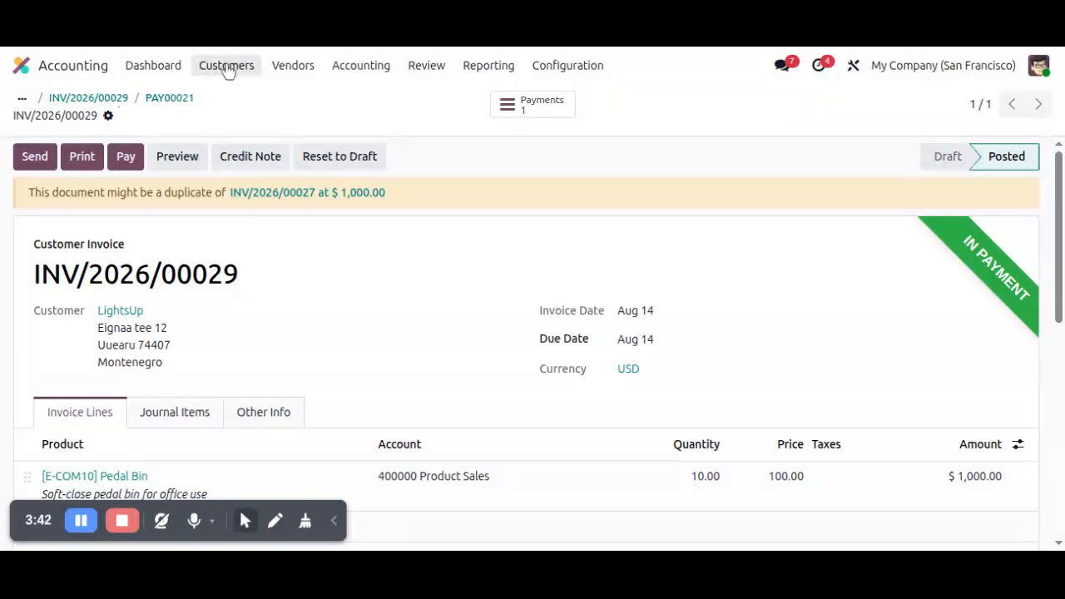
# Step: Open the Bank journal's transactions from the accounting dashboard
pyautogui.click(171, 72)
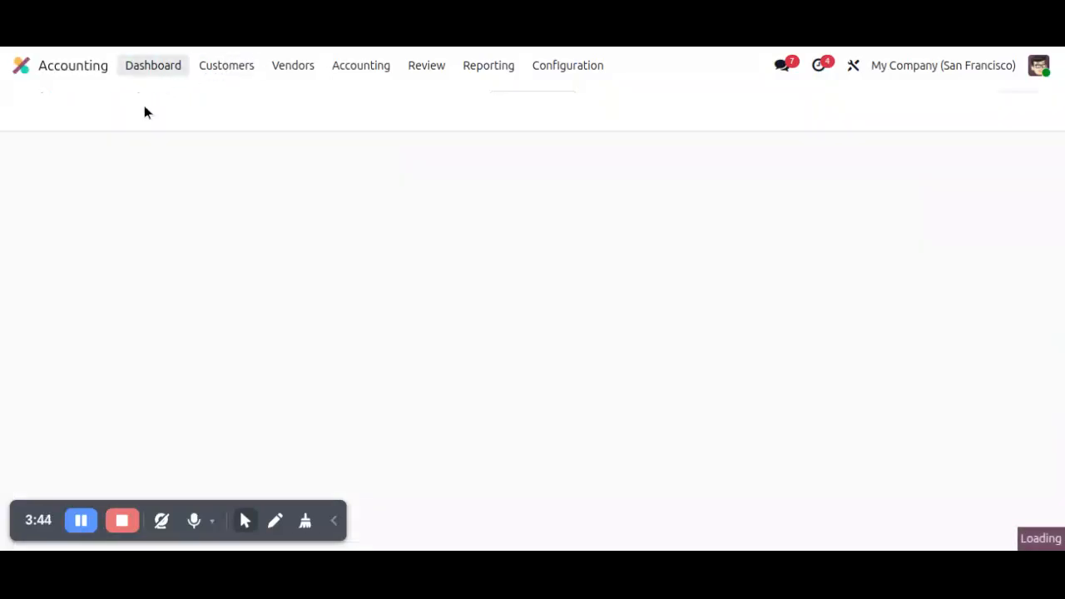
pyautogui.scroll(-3, 164, 288)
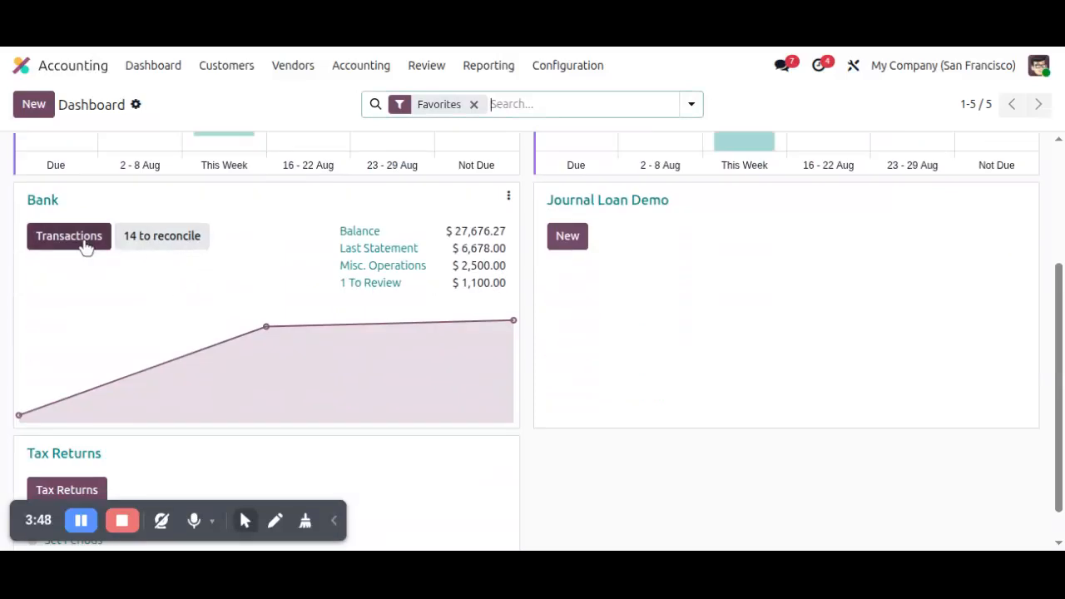
pyautogui.click(81, 242)
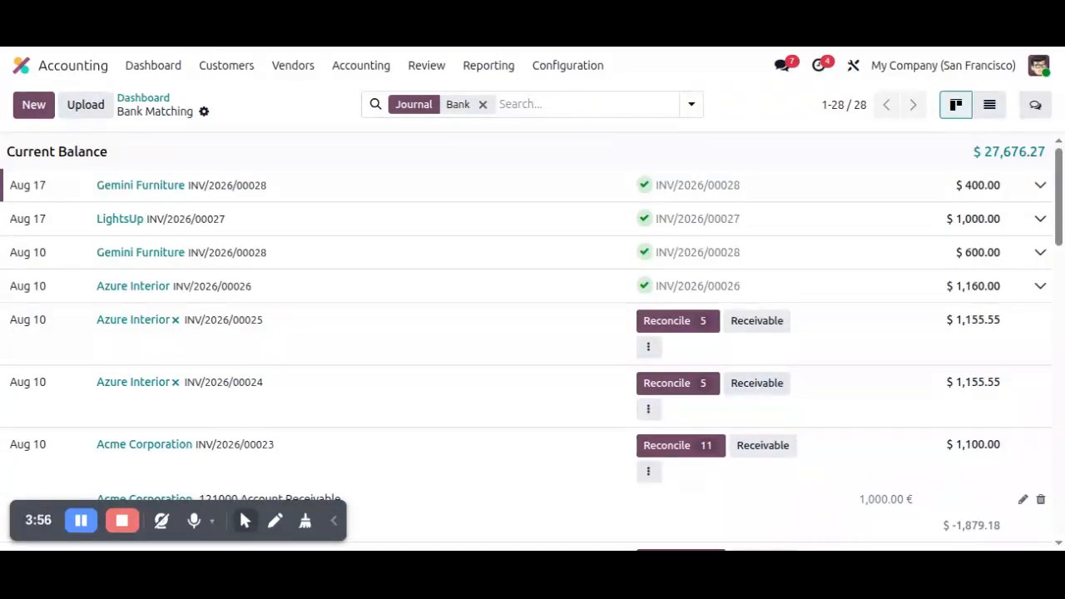
# Step: Add a $600 bank transaction for partner LightsUp, labelled with the copied invoice number, and close the entry form
pyautogui.click(175, 172)
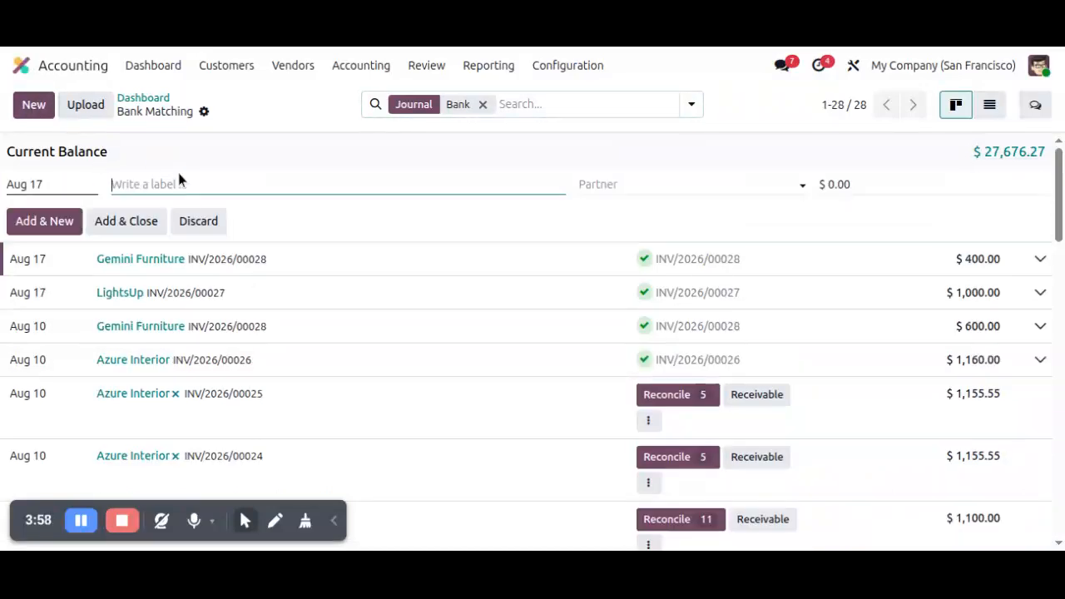
pyautogui.click(190, 186)
pyautogui.hotkey('ctrl', 'v')
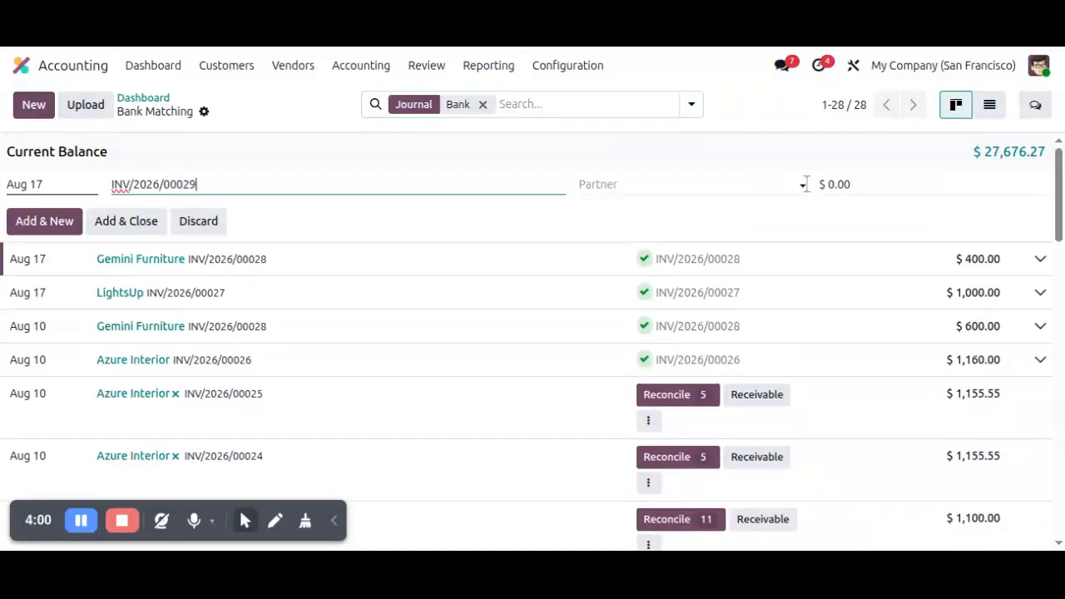
pyautogui.click(694, 184)
pyautogui.click(642, 279)
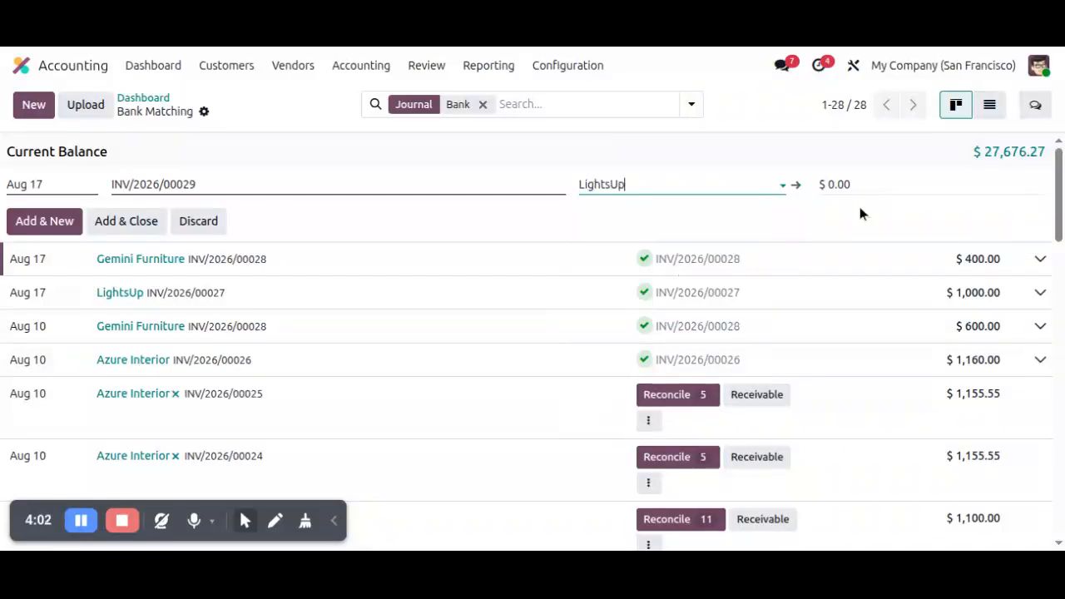
pyautogui.click(873, 183)
pyautogui.write('600')
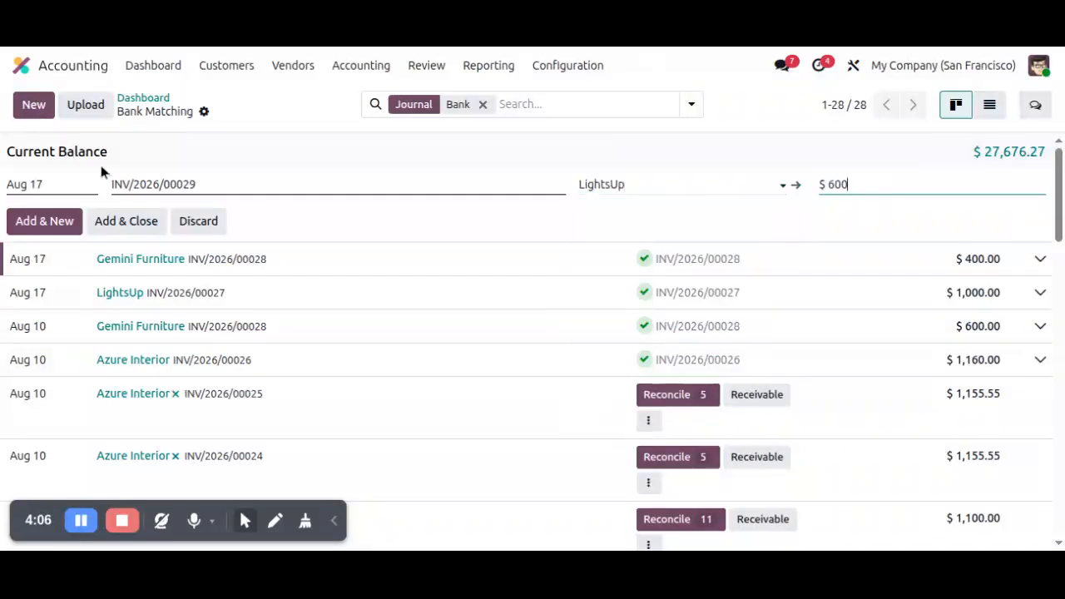
pyautogui.click(112, 221)
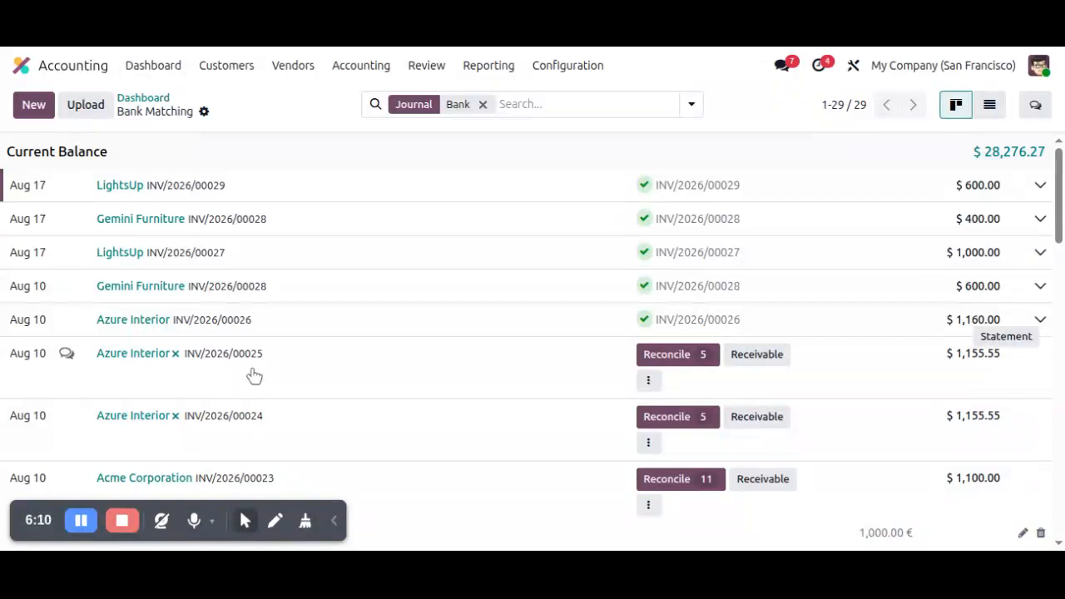
pyautogui.click(81, 520)
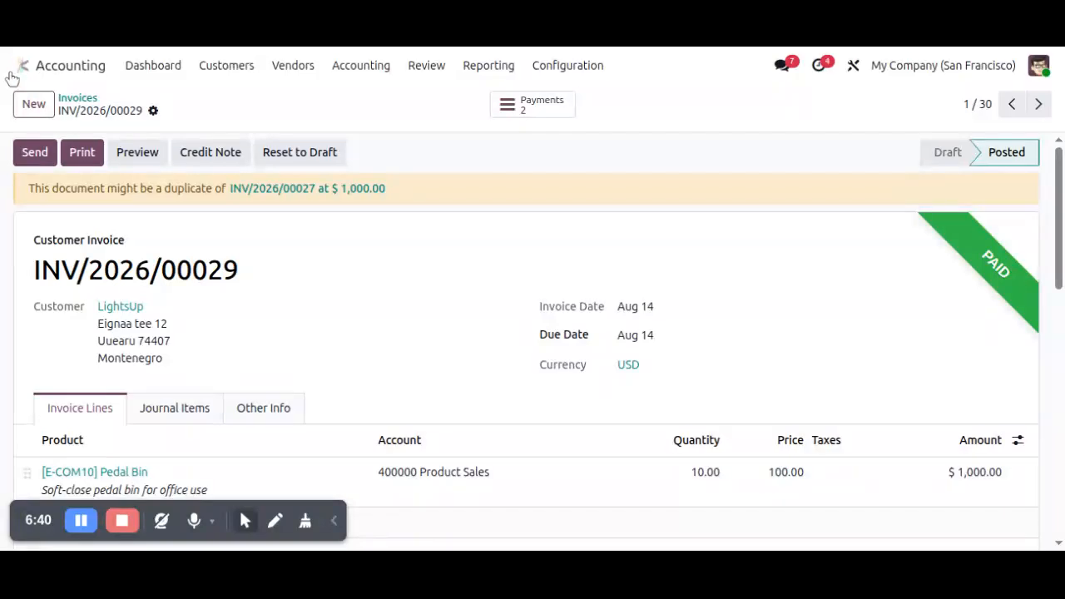
# Step: Create another customer invoice and set LightsUp as the customer
pyautogui.click(33, 104)
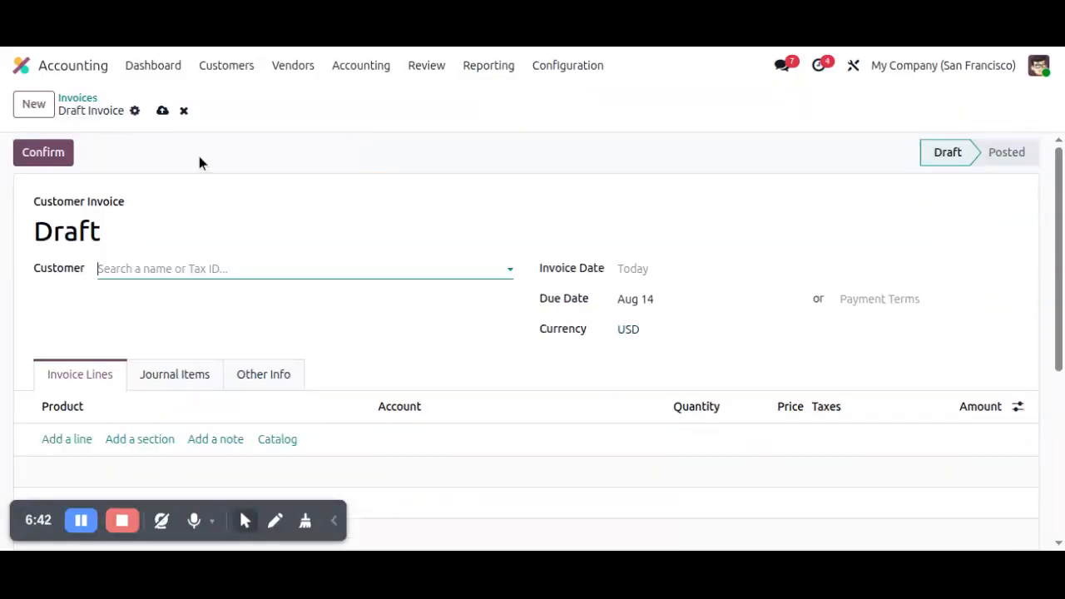
pyautogui.click(164, 269)
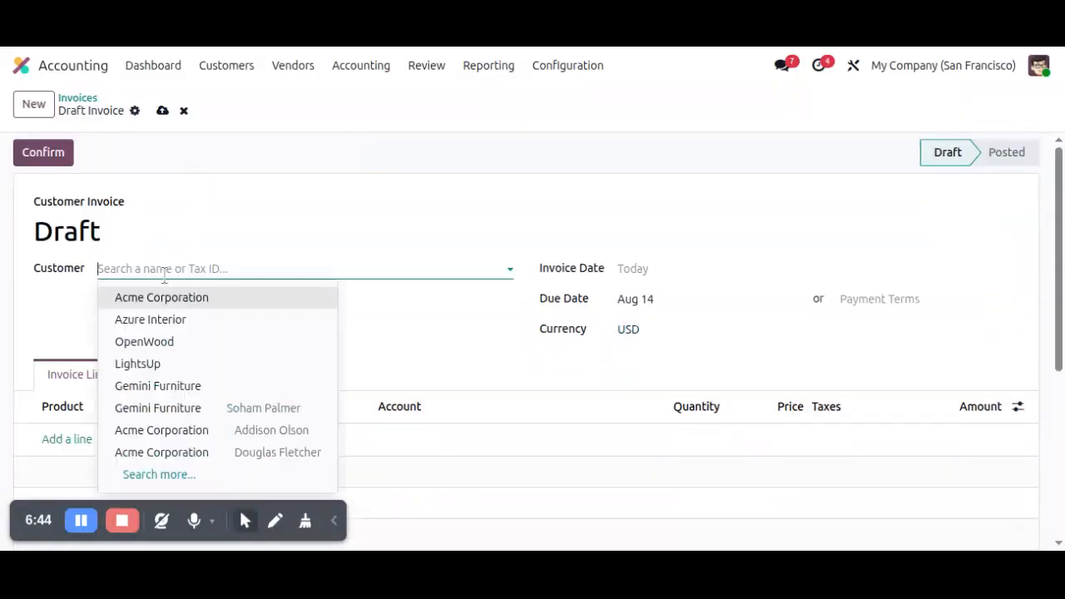
pyautogui.press('Escape')
pyautogui.scroll(-2, 134, 339)
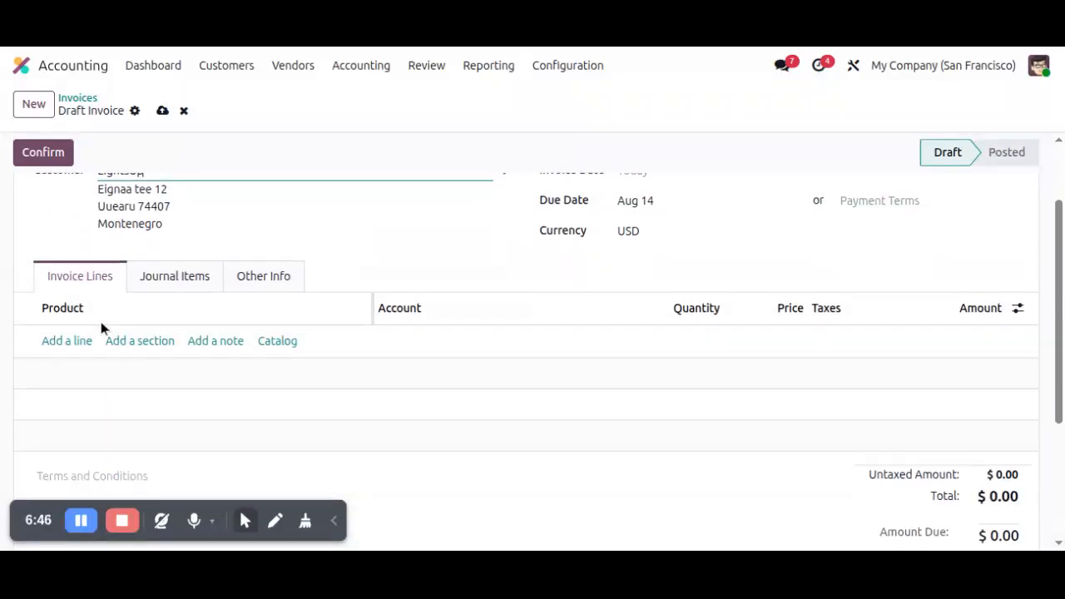
# Step: Add a Pedal Bin (E-COM10) line with a quantity of 5 to the new draft invoice
pyautogui.click(70, 342)
pyautogui.click(75, 348)
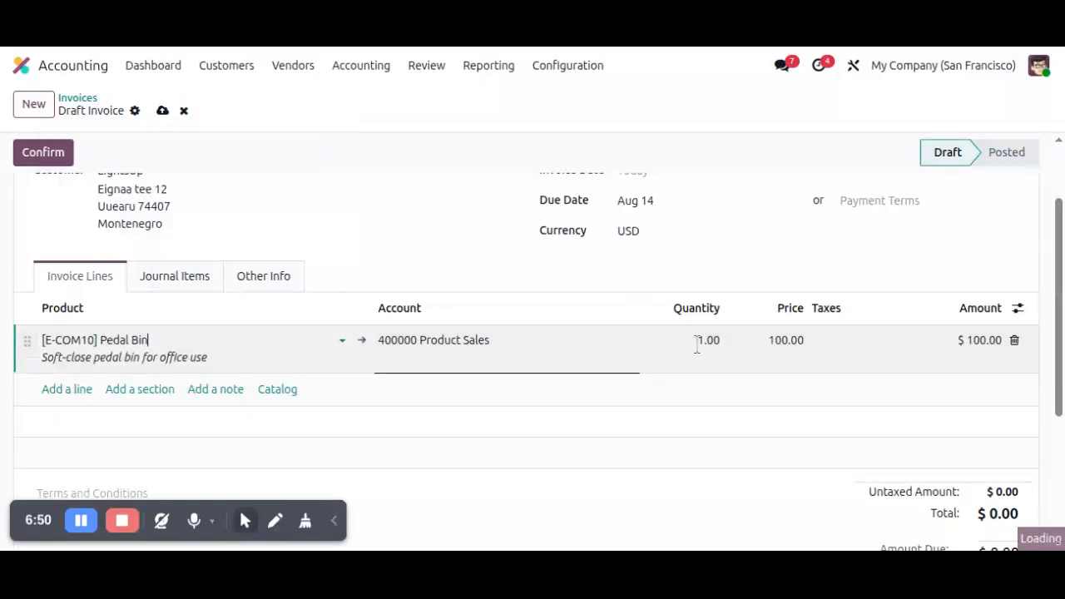
pyautogui.click(708, 339)
pyautogui.write('5')
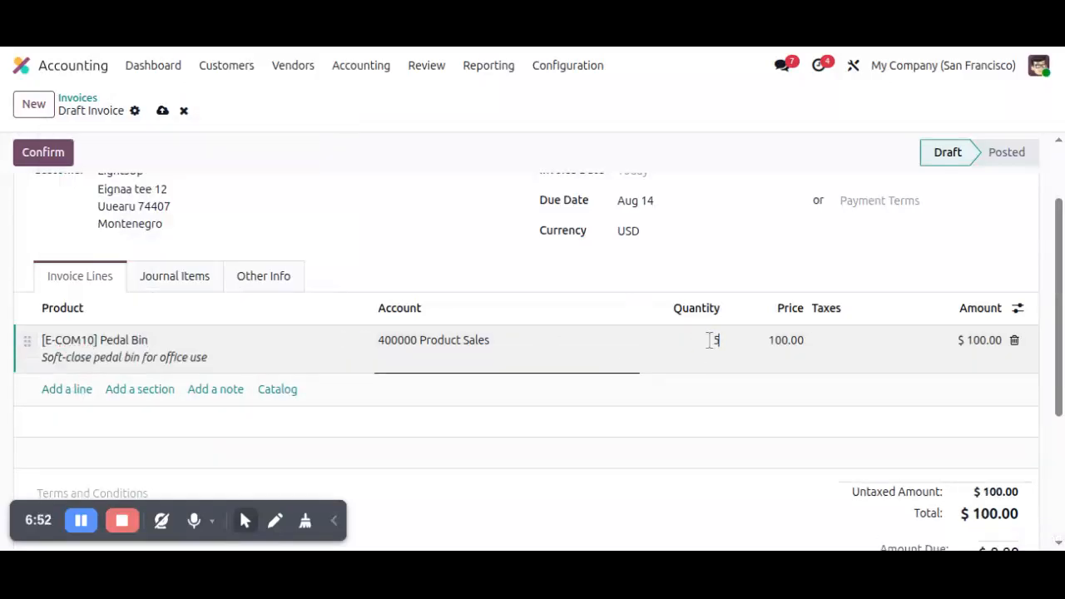
pyautogui.click(798, 433)
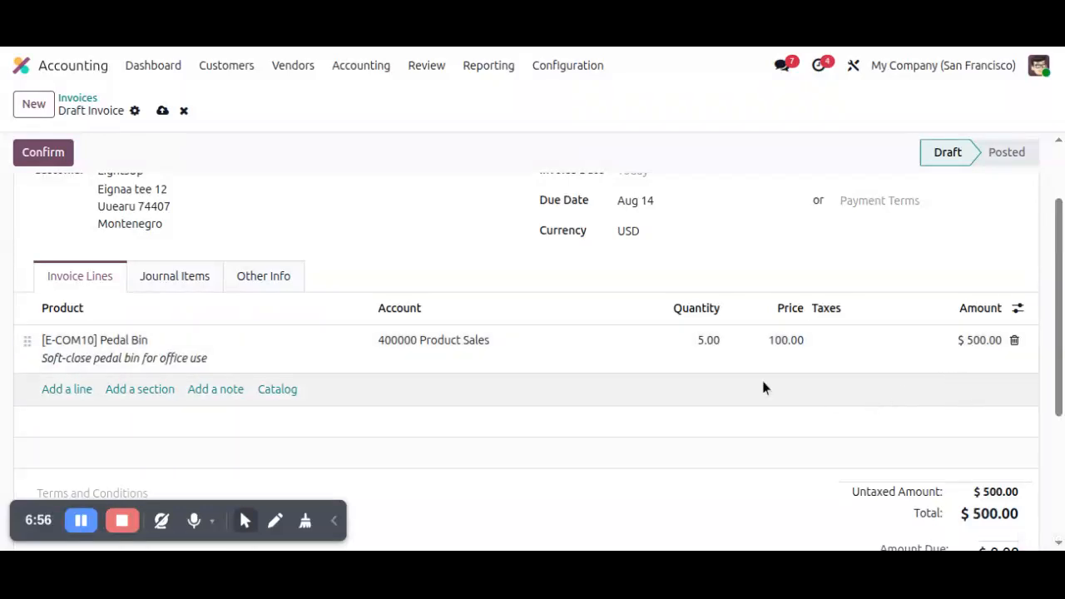
# Step: Confirm the draft invoice for five Pedal Bins and start a new customer invoice with LightsUp as the customer
pyautogui.scroll(2, 830, 399)
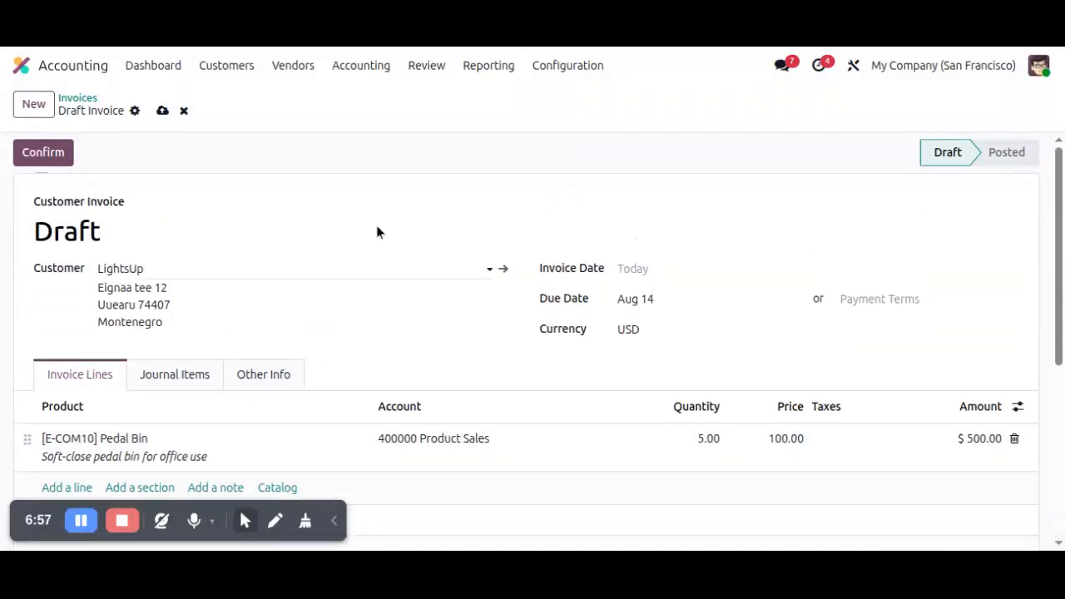
pyautogui.click(53, 161)
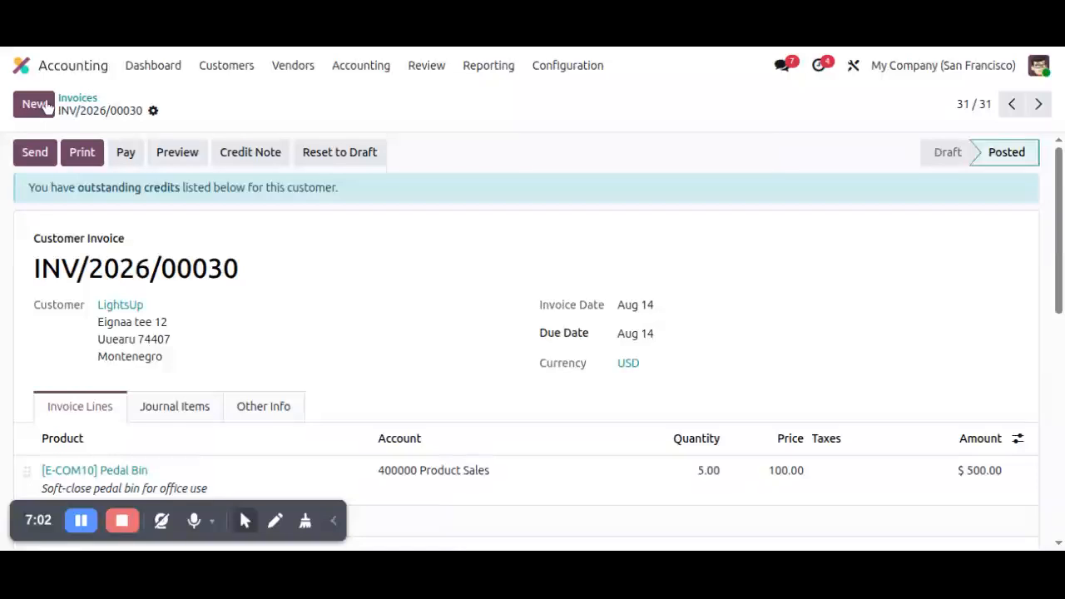
pyautogui.click(36, 105)
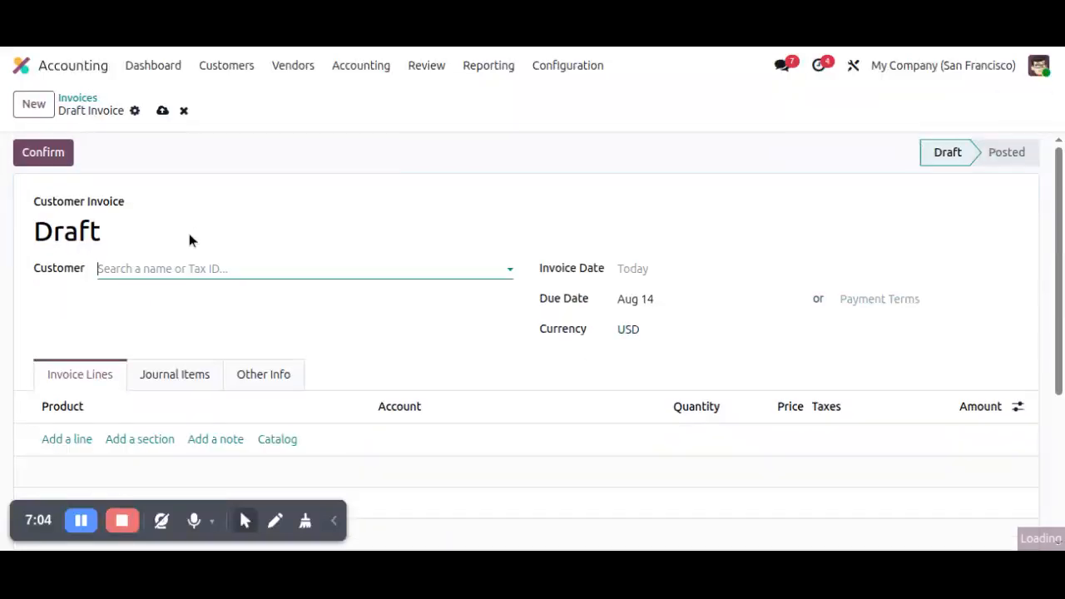
pyautogui.click(179, 271)
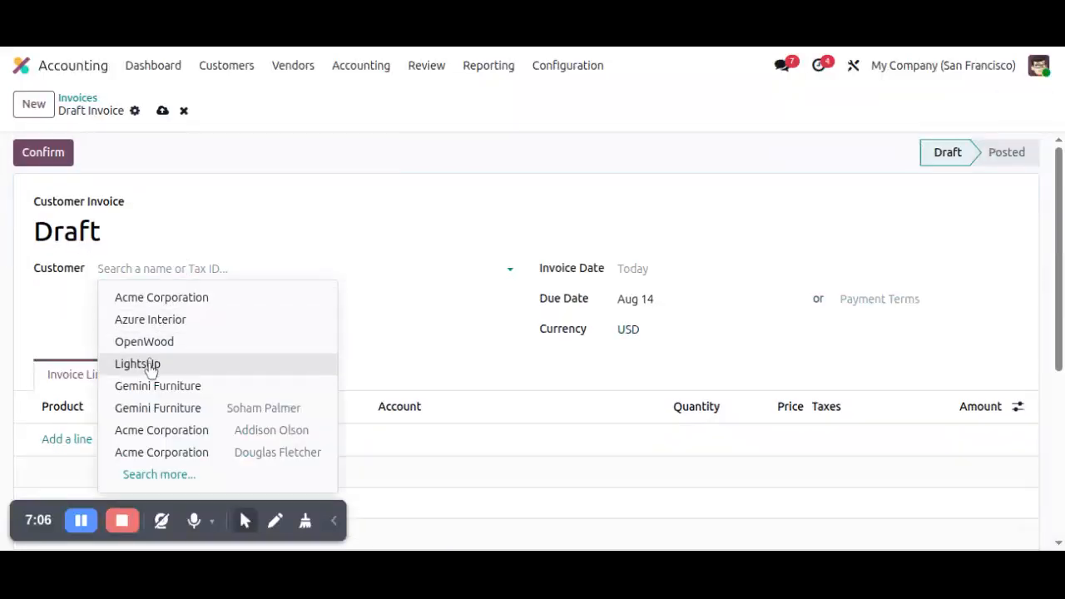
pyautogui.click(150, 364)
# Step: Add a Pedal Bin (E-COM10) line with a quantity of 3 to the draft invoice
pyautogui.scroll(-1, 101, 401)
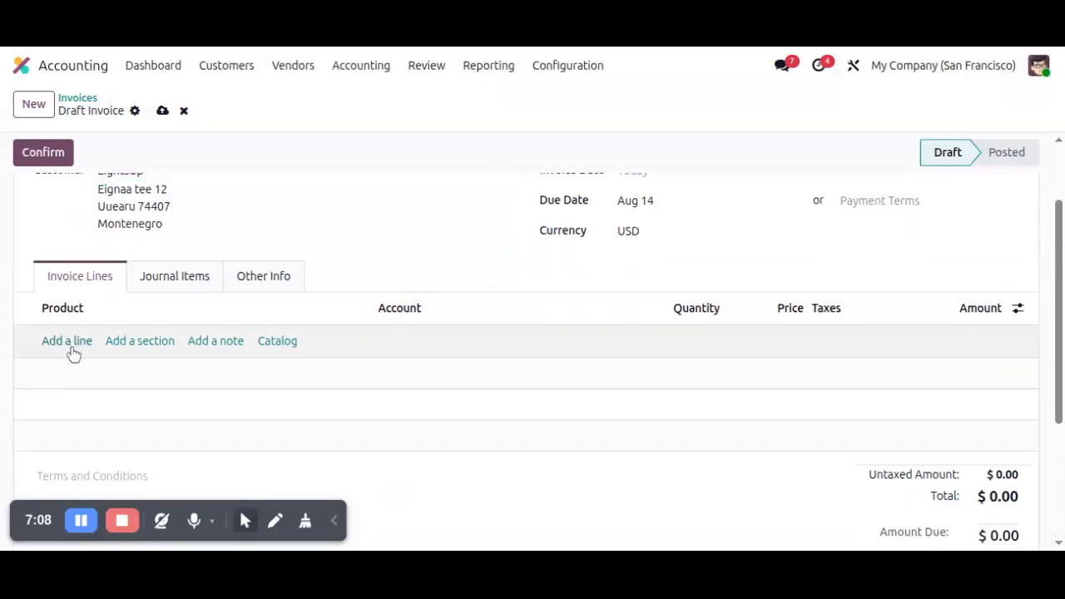
pyautogui.click(71, 342)
pyautogui.click(80, 346)
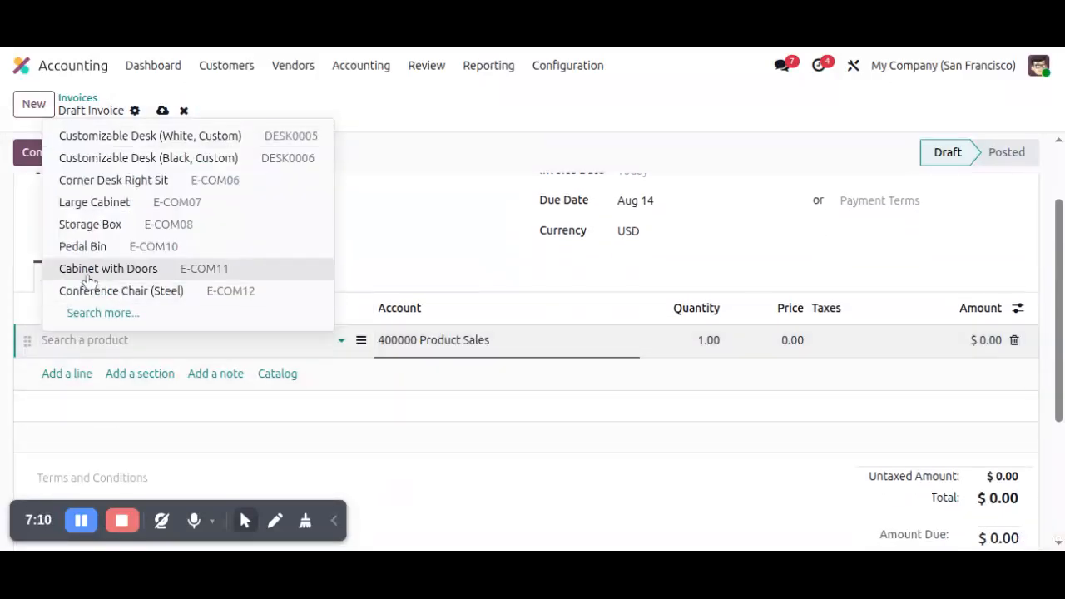
pyautogui.click(100, 249)
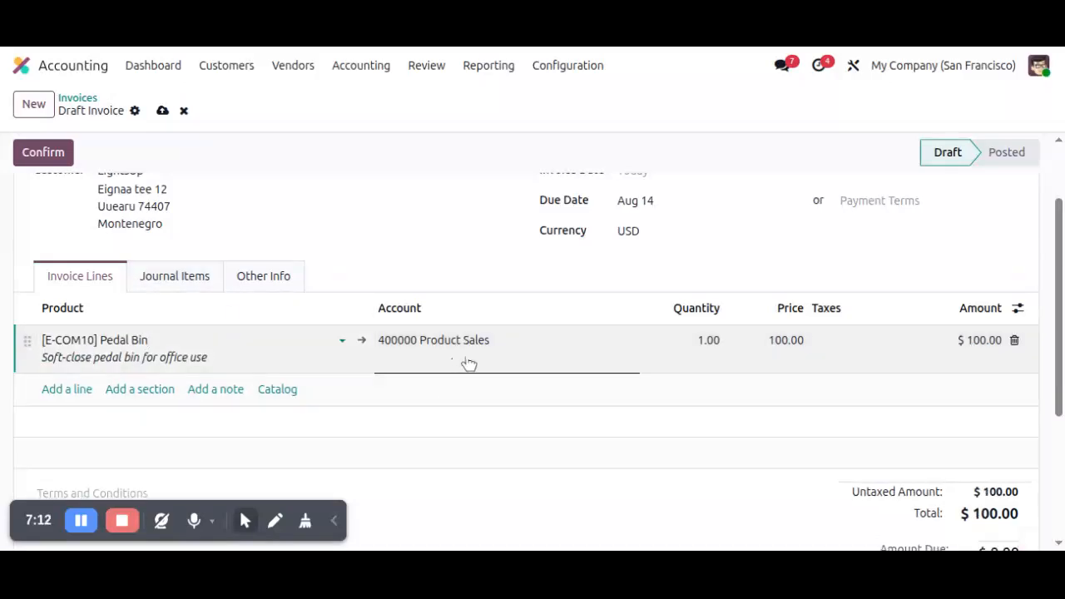
pyautogui.click(713, 347)
pyautogui.write('3')
pyautogui.click(697, 418)
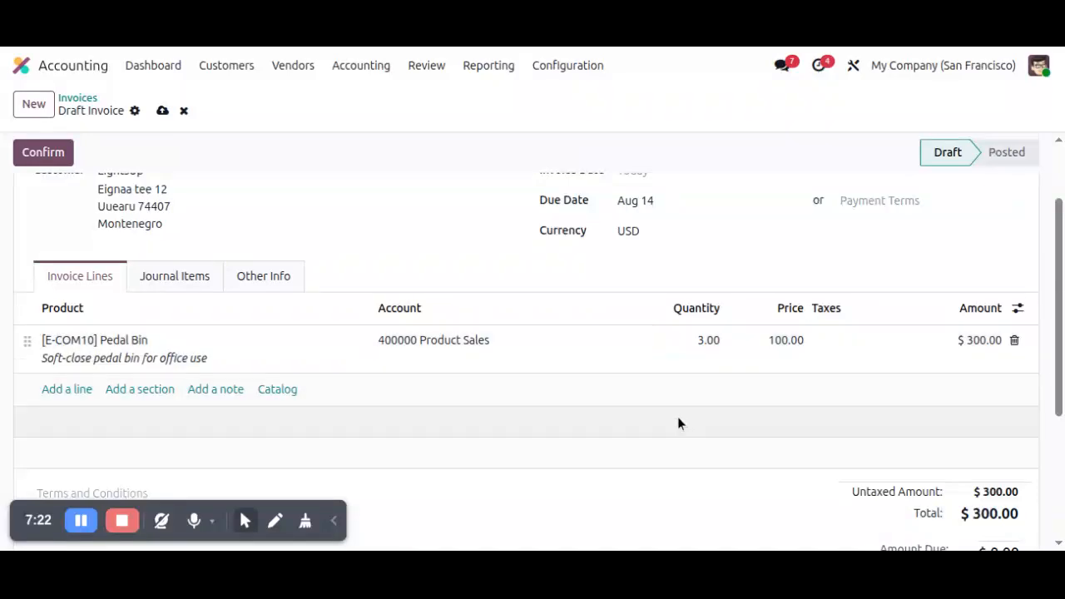
# Step: Confirm the three-unit Pedal Bin invoice and create another customer invoice for LightsUp
pyautogui.scroll(1, 301, 320)
pyautogui.scroll(2, 300, 319)
pyautogui.click(44, 157)
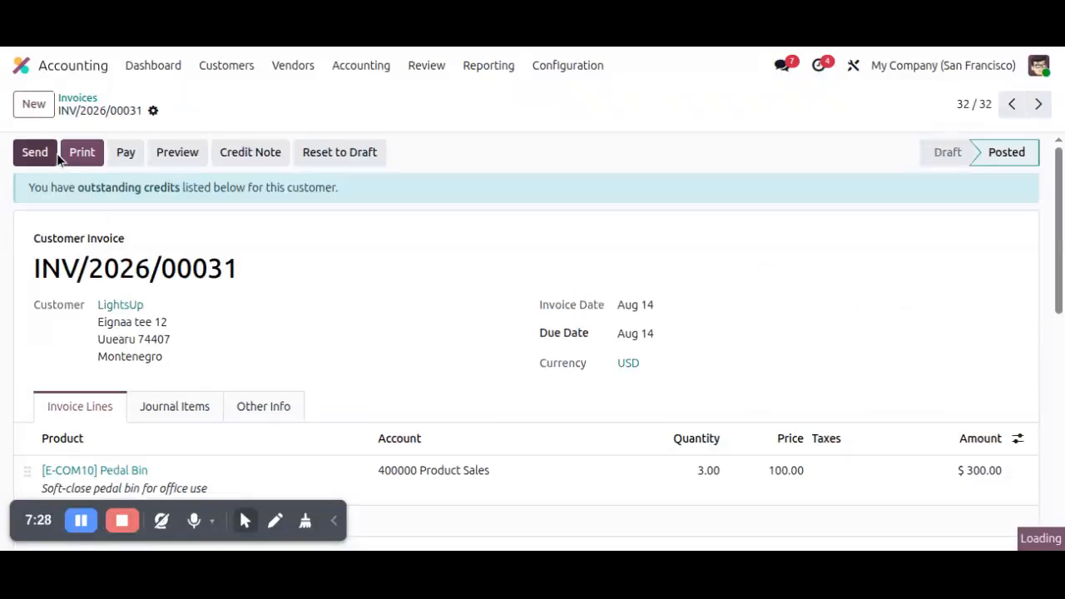
pyautogui.click(31, 114)
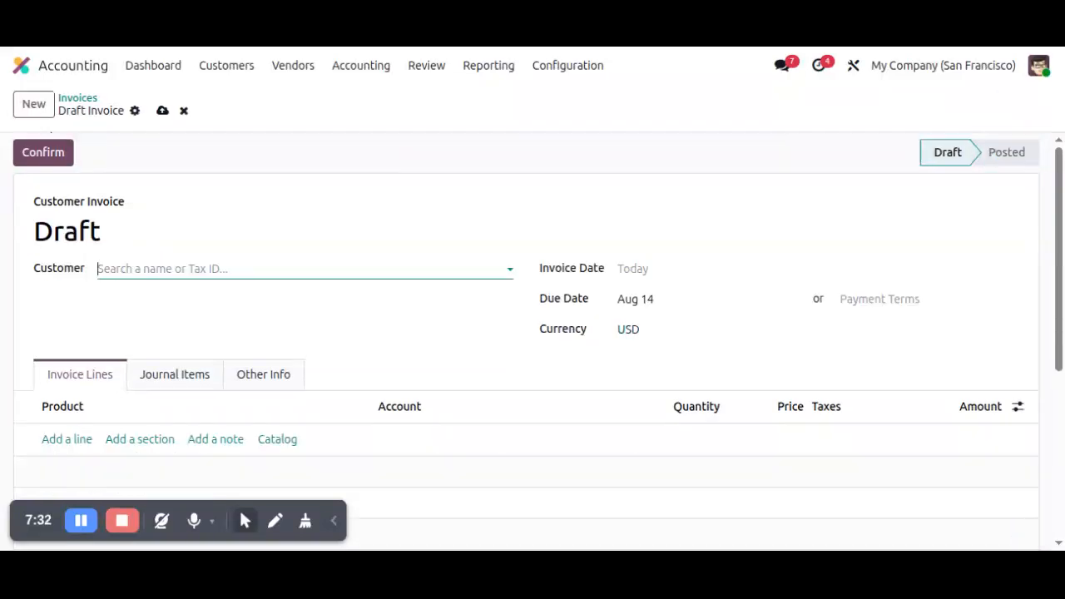
pyautogui.click(292, 268)
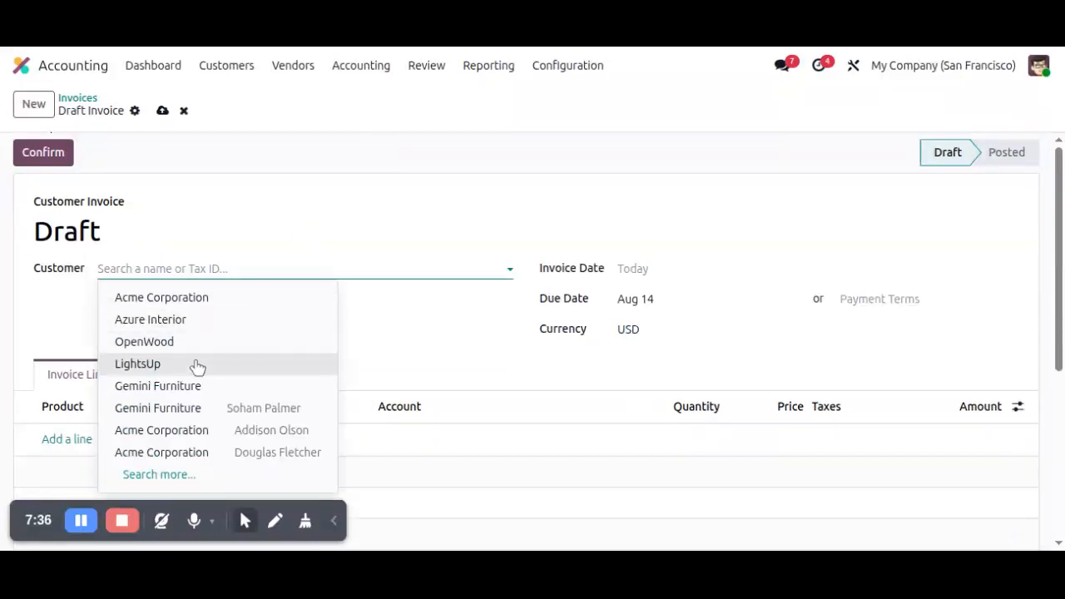
pyautogui.click(181, 371)
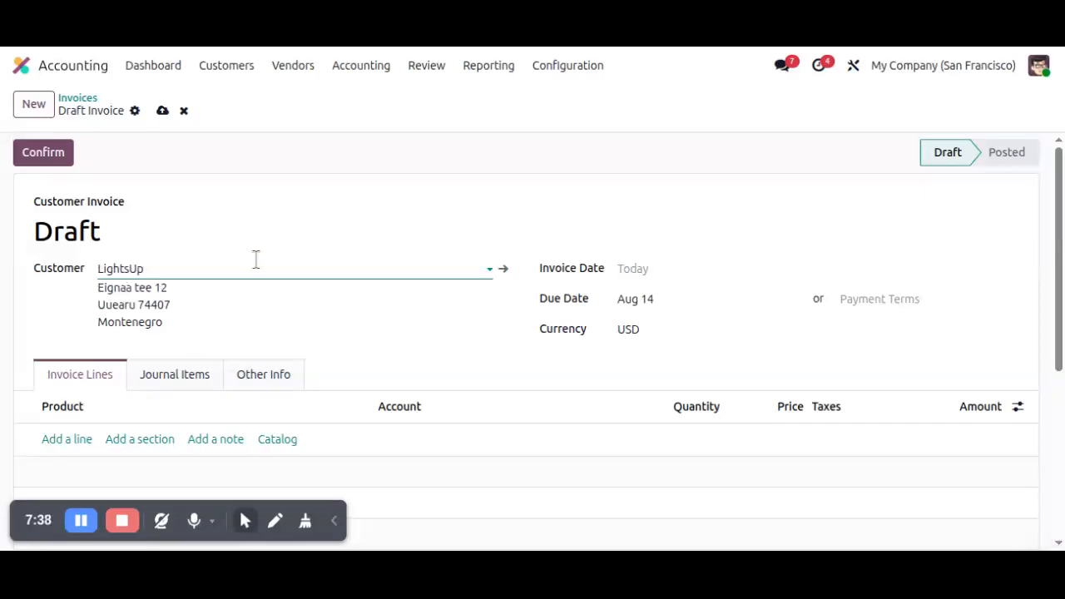
# Step: Add a Pedal Bin (E-COM10) line with a quantity of 2 and confirm the invoice
pyautogui.click(68, 439)
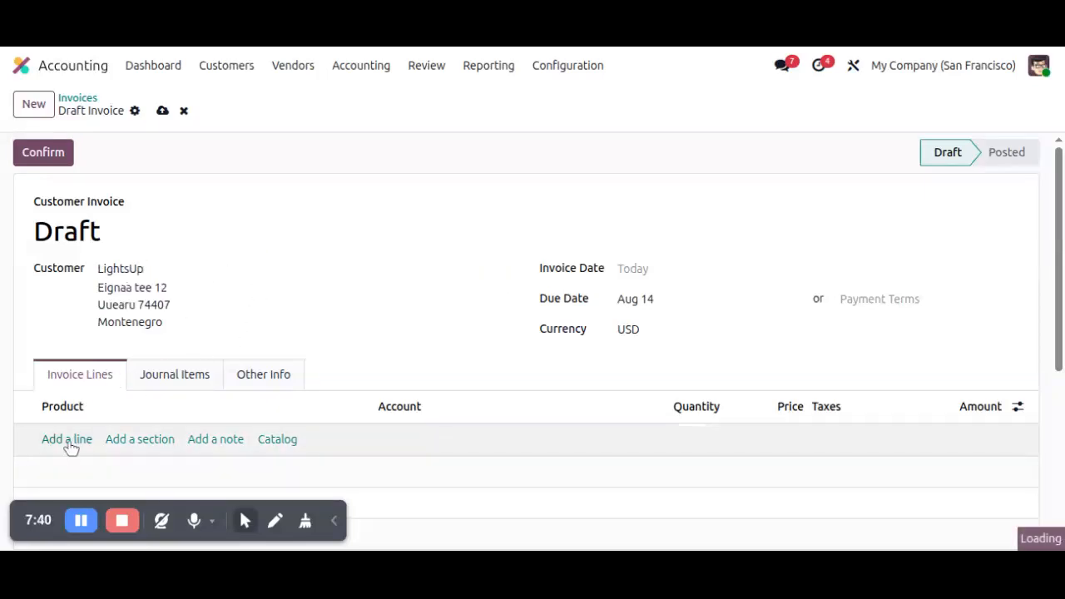
pyautogui.click(69, 439)
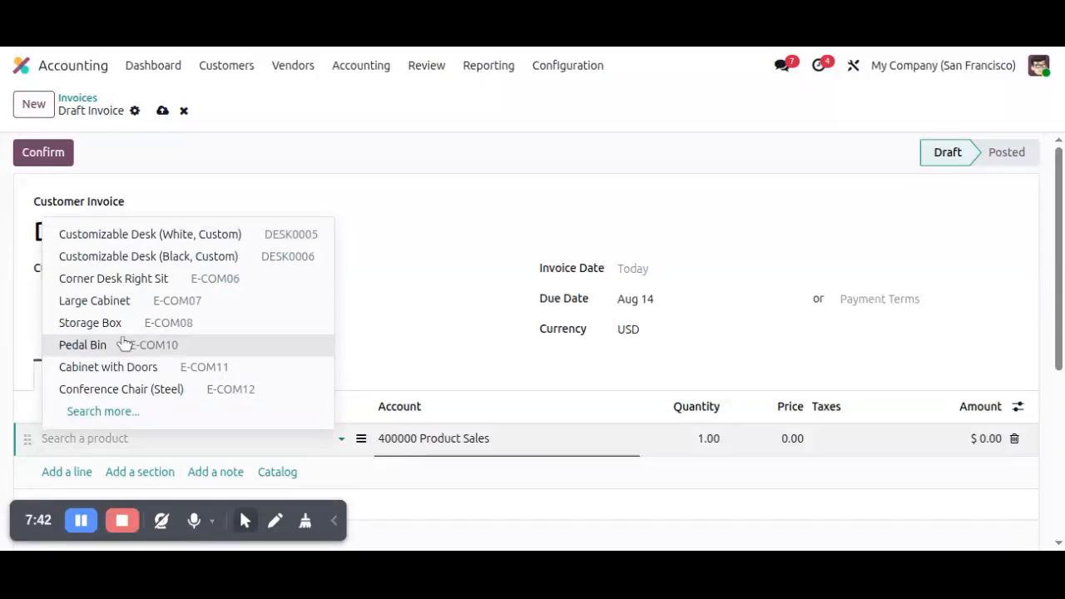
pyautogui.click(83, 345)
pyautogui.click(704, 438)
pyautogui.write('2.')
pyautogui.write('00')
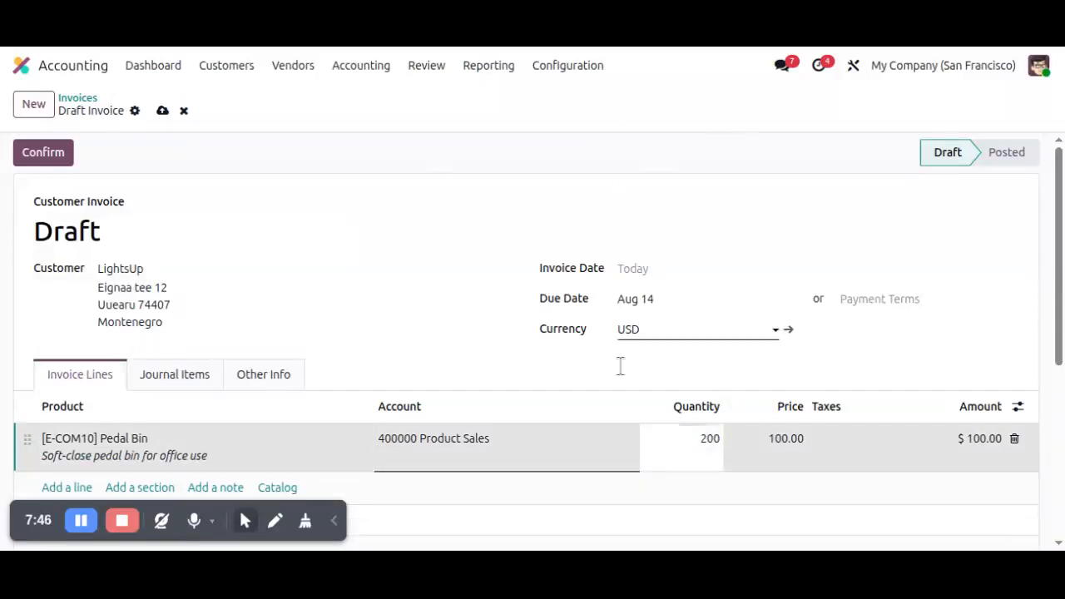
pyautogui.doubleClick(705, 439)
pyautogui.write('2')
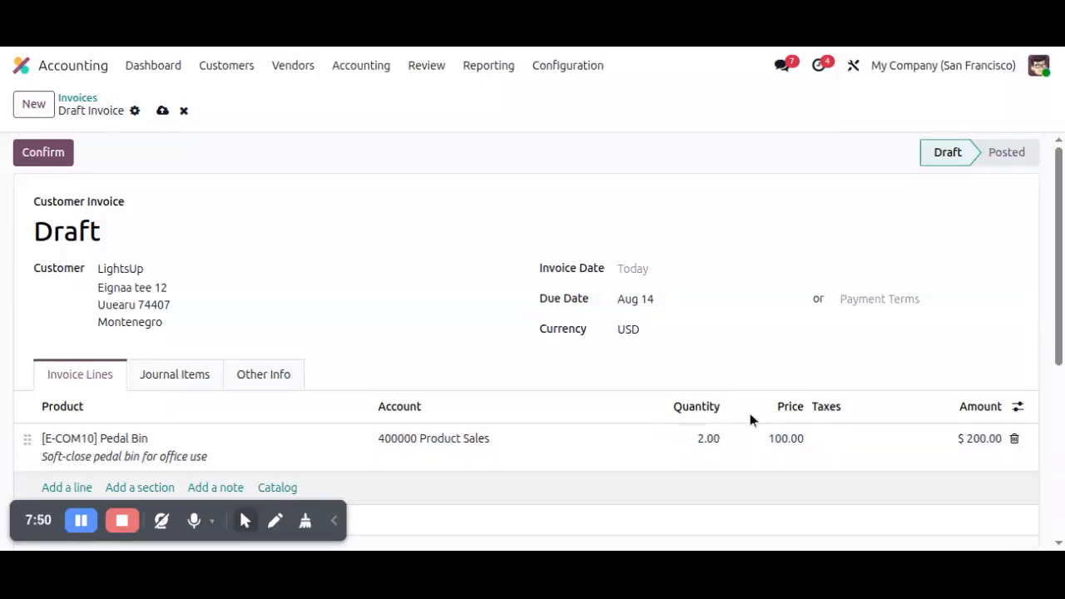
pyautogui.click(48, 154)
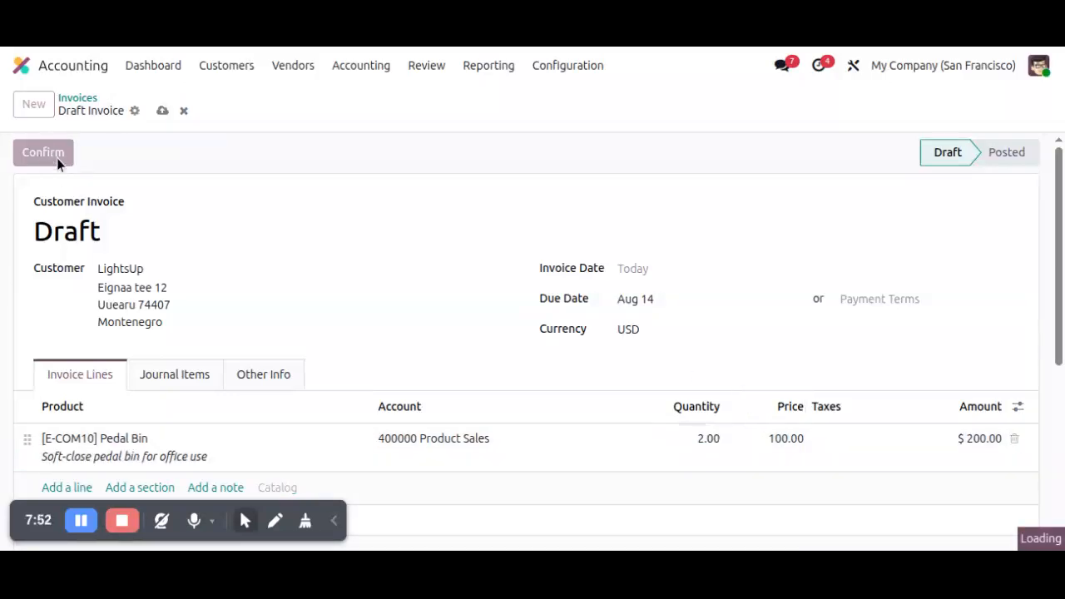
pyautogui.click(50, 152)
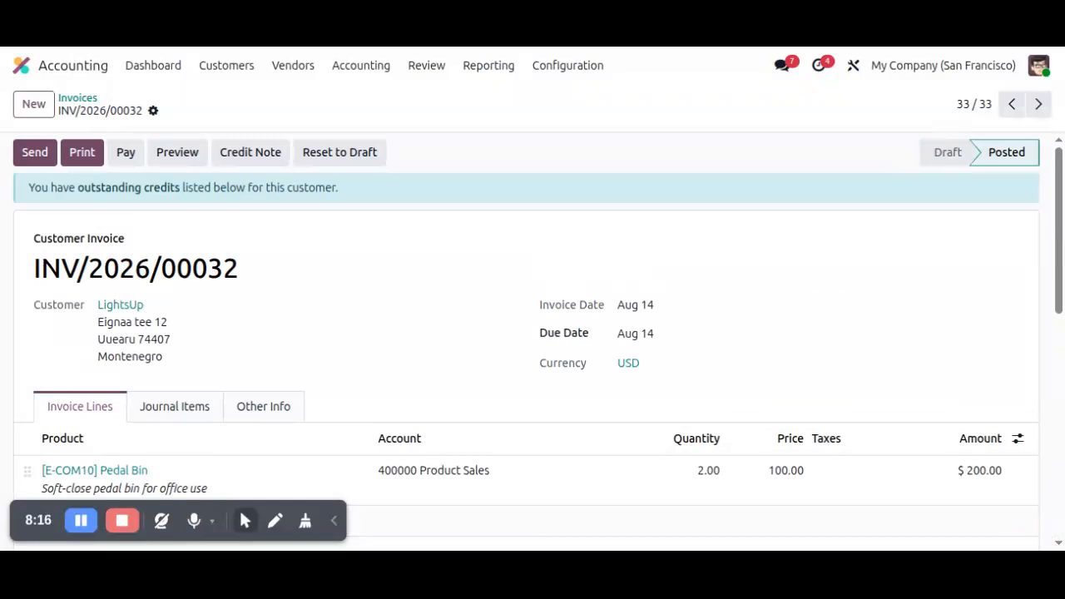
# Step: Open the customer payments and create a new payment with LightsUp as the customer
pyautogui.click(288, 66)
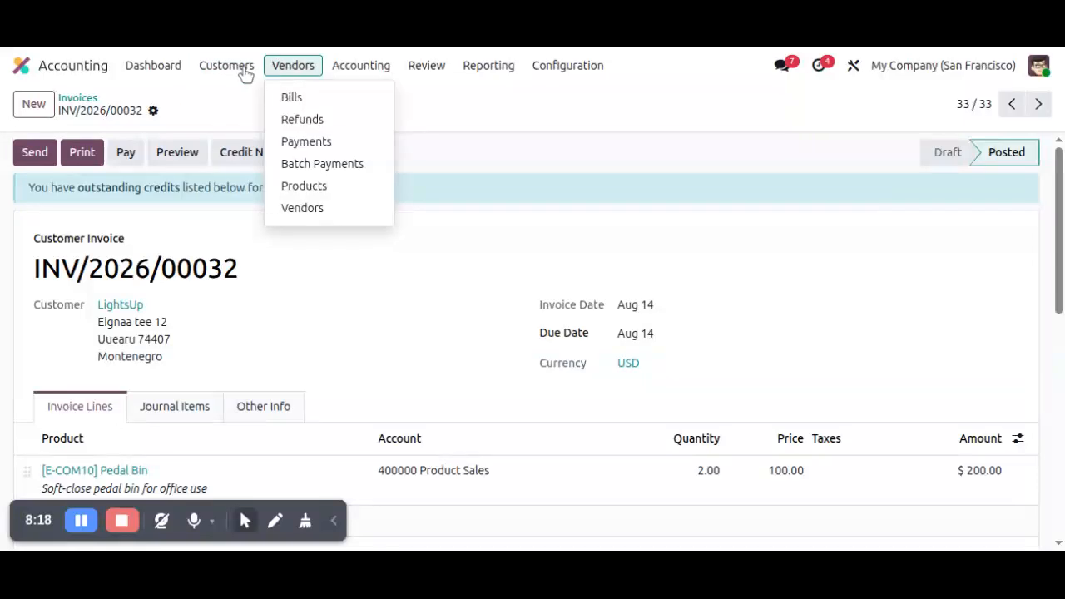
pyautogui.moveTo(244, 71)
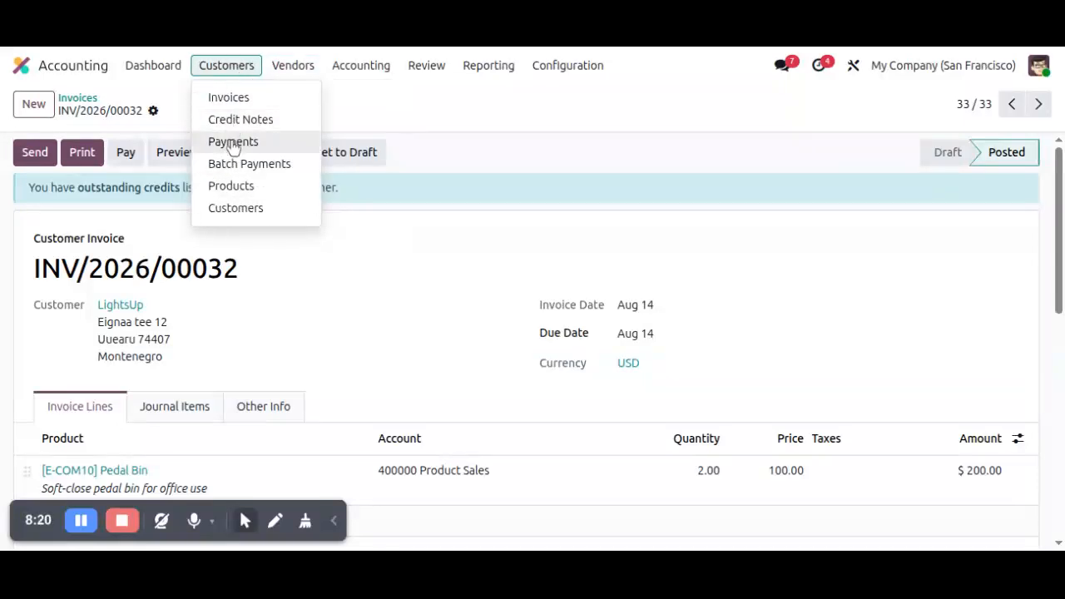
pyautogui.click(233, 143)
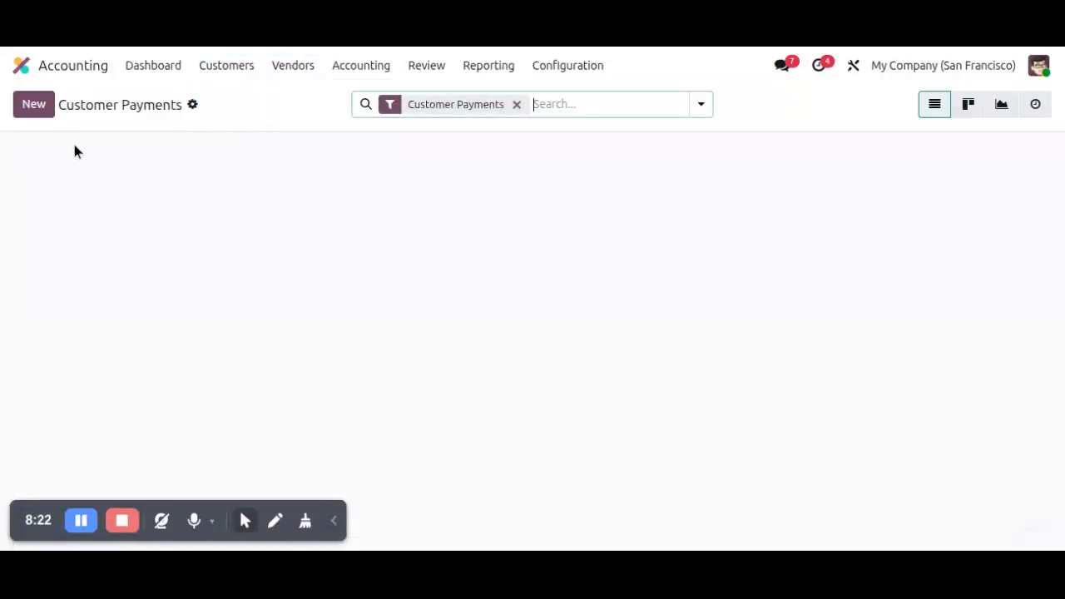
pyautogui.click(34, 104)
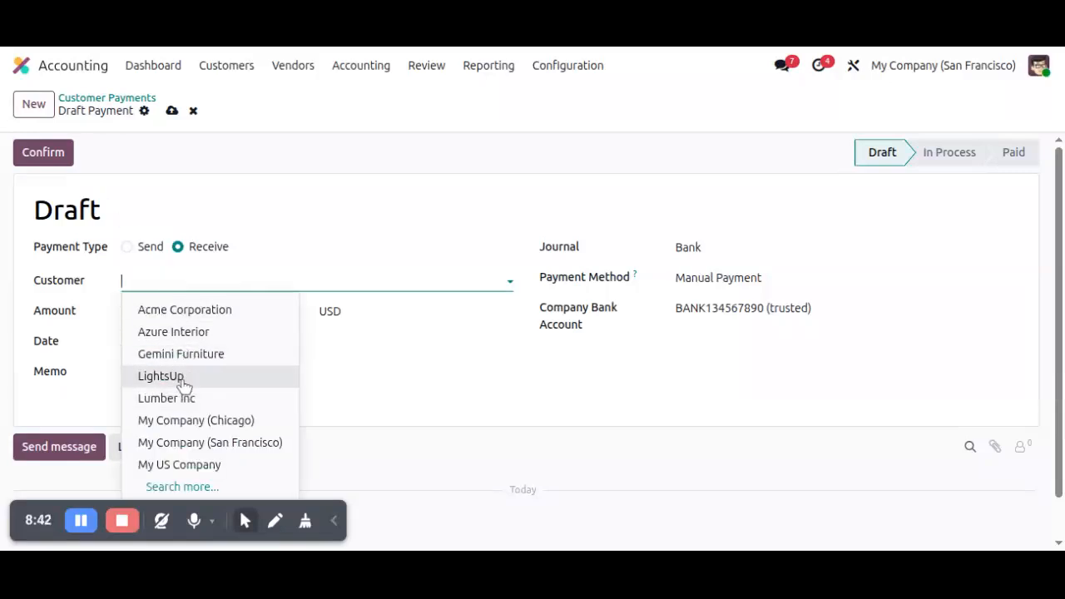
pyautogui.click(183, 385)
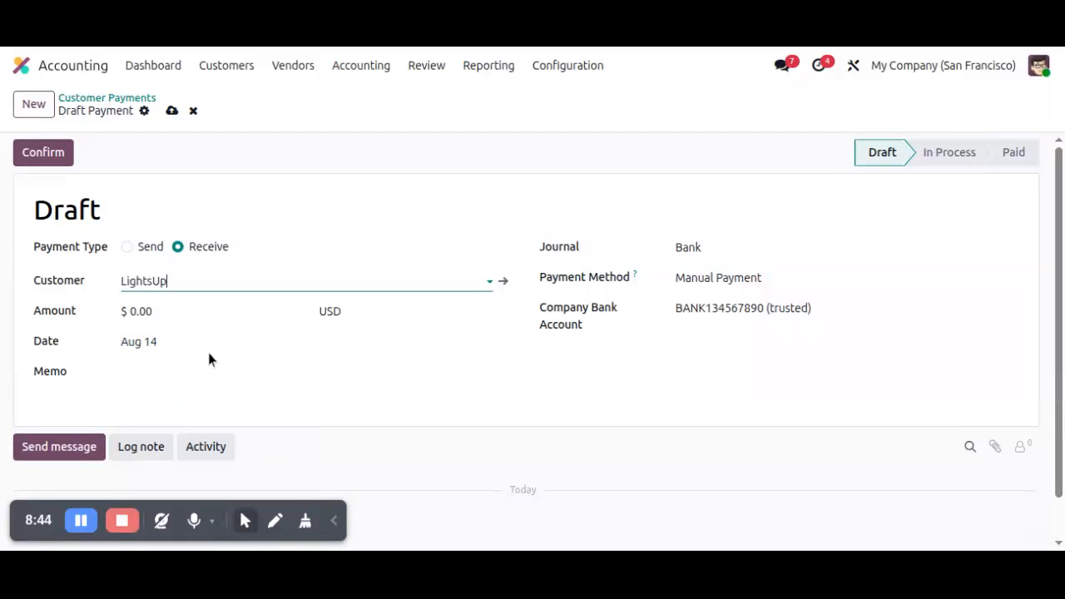
# Step: Set the LightsUp payment amount to $1,000 and confirm the payment
pyautogui.click(210, 313)
pyautogui.write('1,0')
pyautogui.write('000')
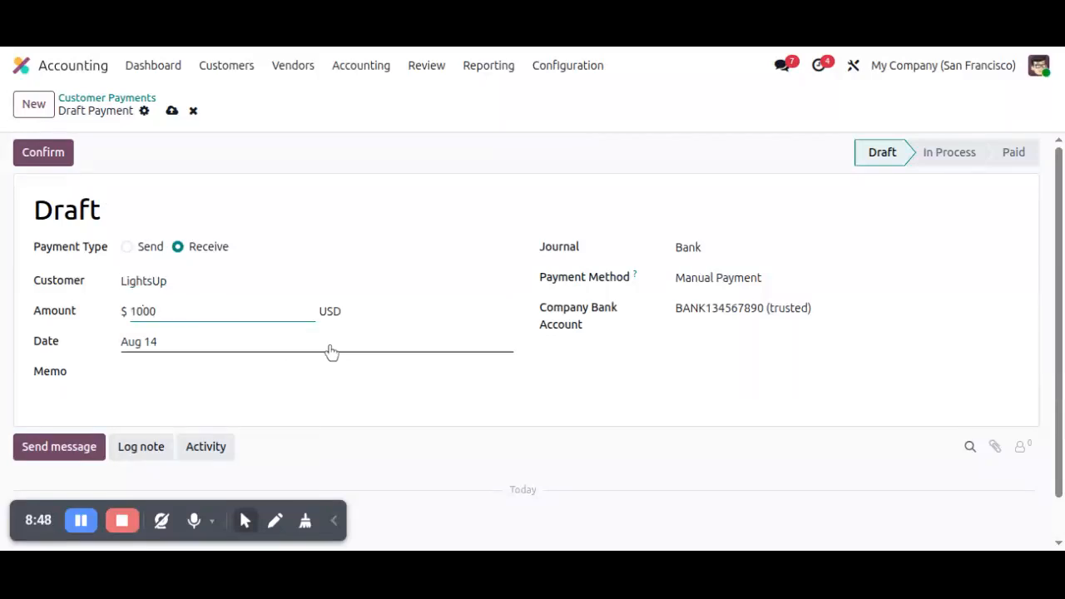
pyautogui.click(402, 402)
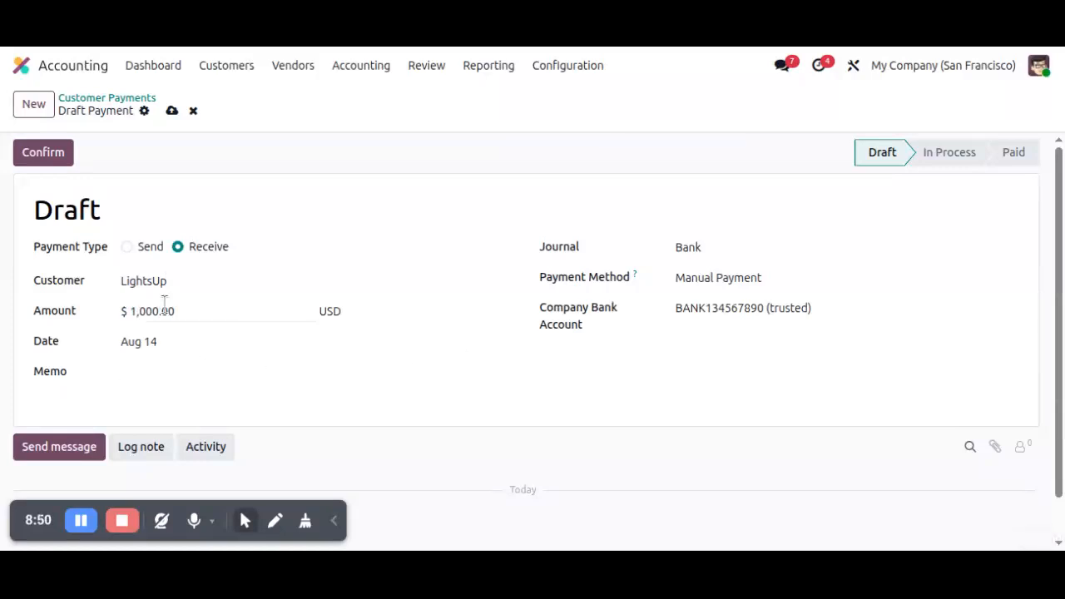
pyautogui.click(68, 158)
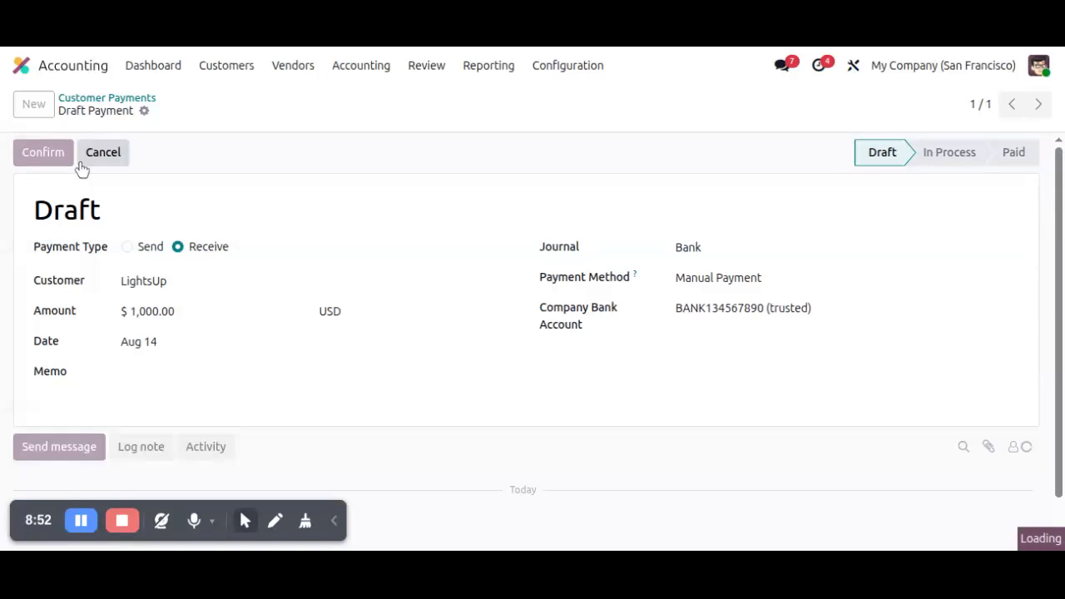
pyautogui.click(59, 160)
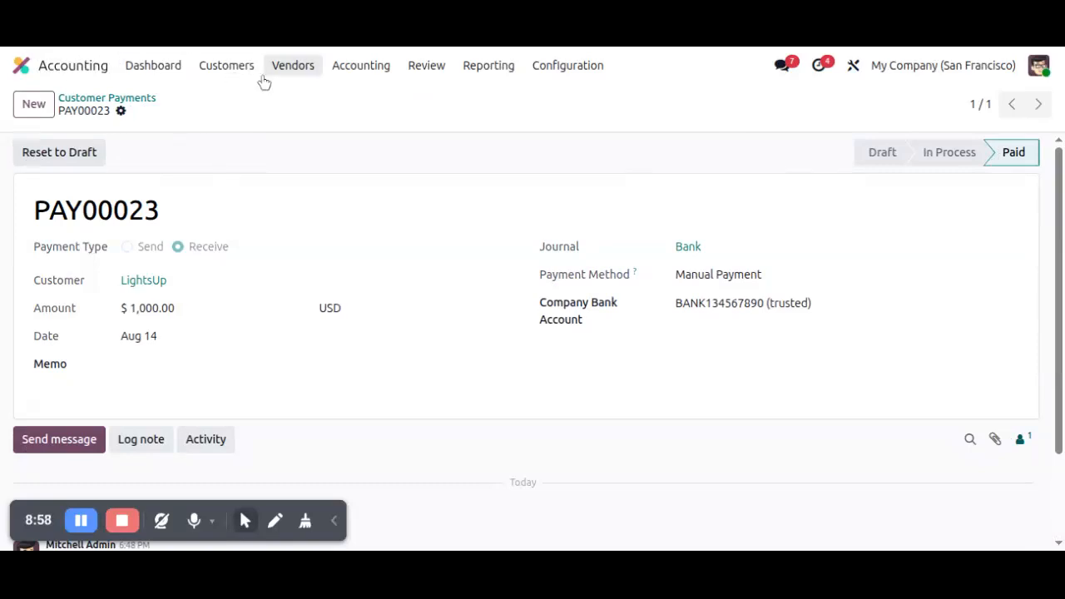
# Step: Return to the accounting dashboard and open the Bank journal's transactions for matching
pyautogui.click(138, 73)
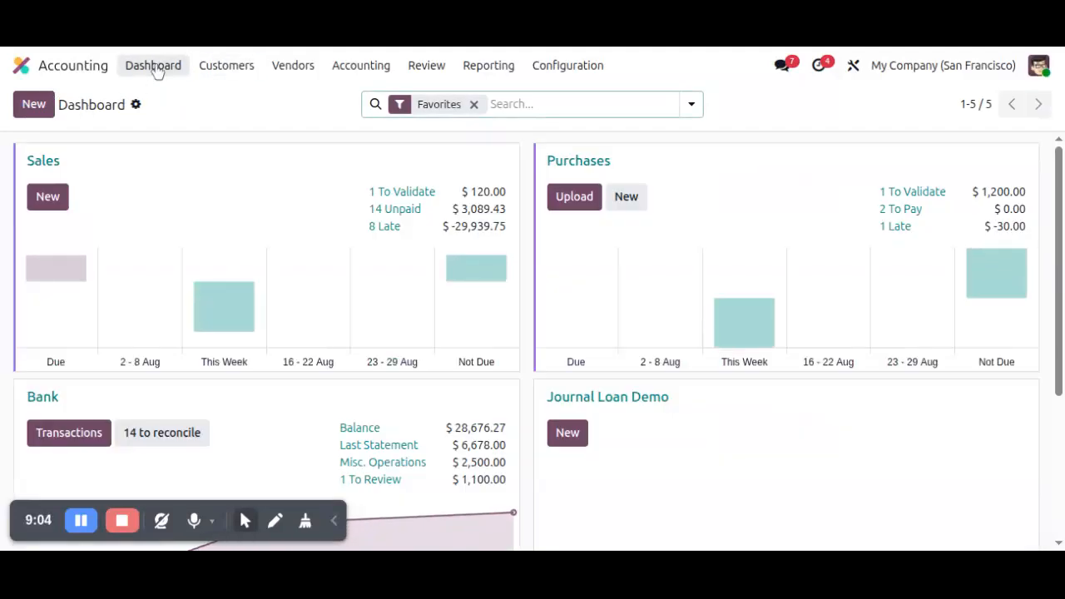
pyautogui.scroll(-3, 180, 342)
pyautogui.click(44, 237)
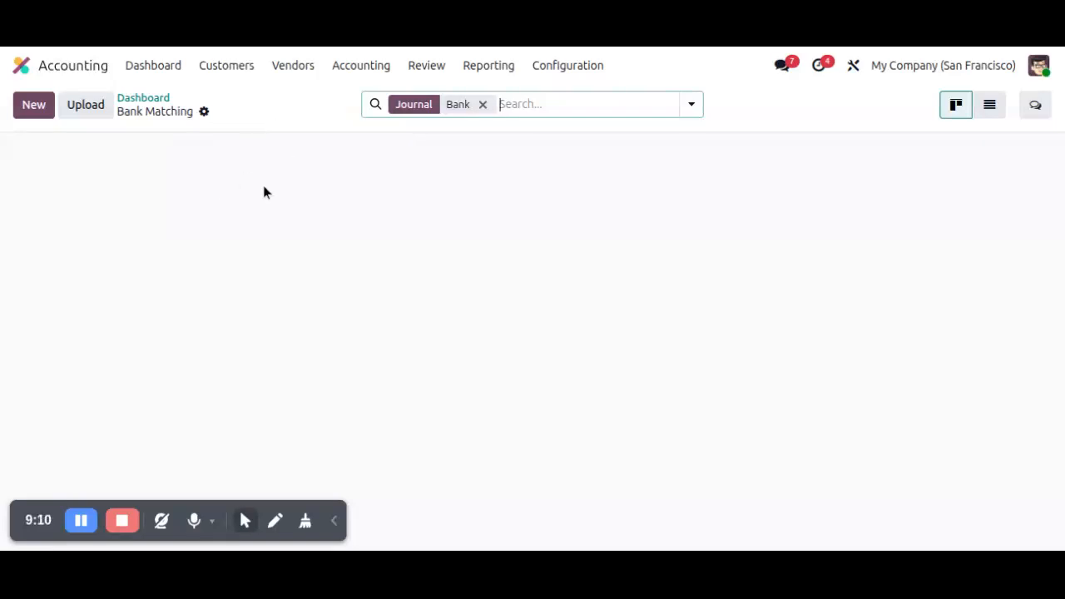
# Step: Add a $1,000 bank transaction labelled "multiple invoice payment" for partner LightsUp and close the entry form
pyautogui.click(30, 108)
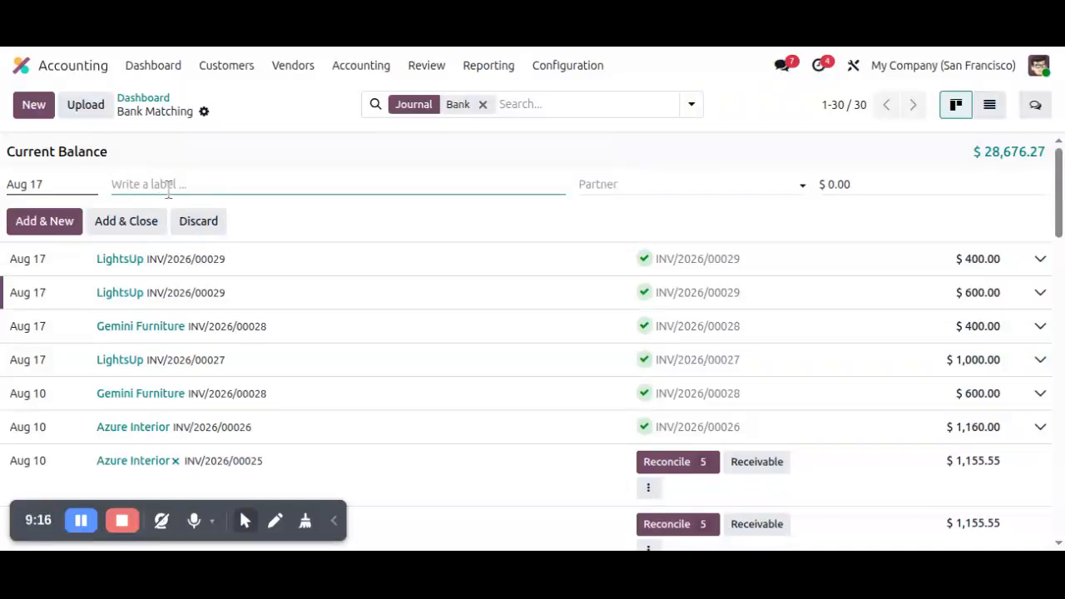
pyautogui.write('multiple invoice')
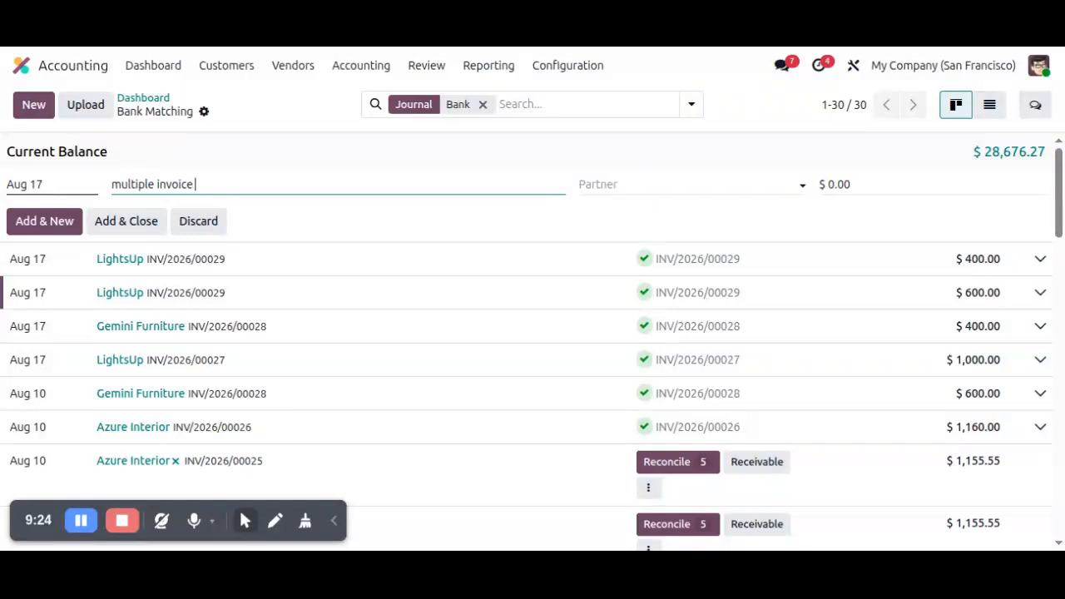
pyautogui.write('payment')
pyautogui.click(657, 187)
pyautogui.click(645, 281)
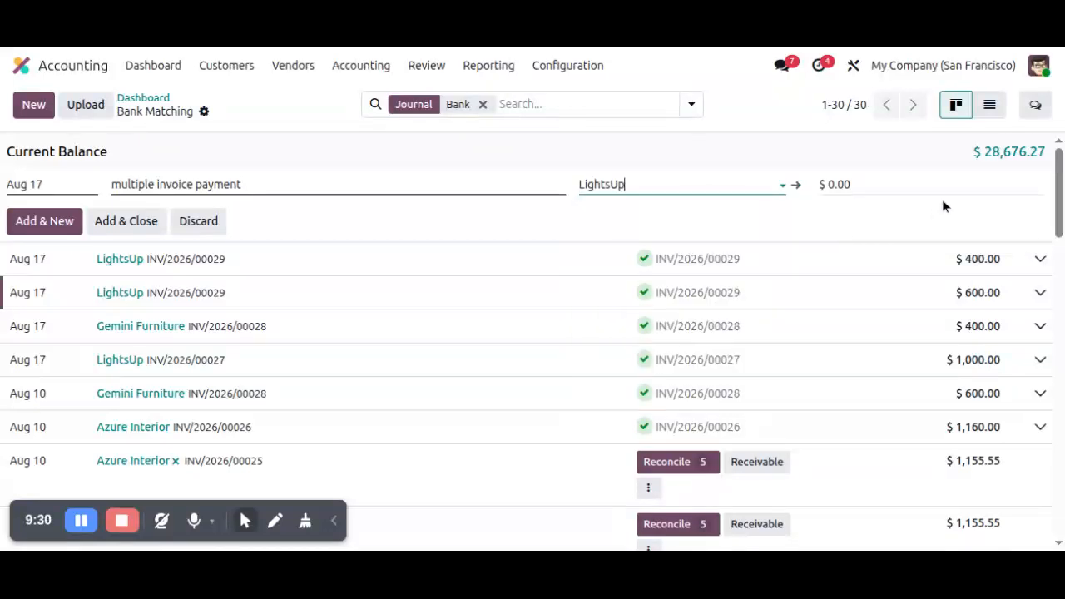
pyautogui.click(878, 182)
pyautogui.write('1,0')
pyautogui.write('000')
pyautogui.click(123, 231)
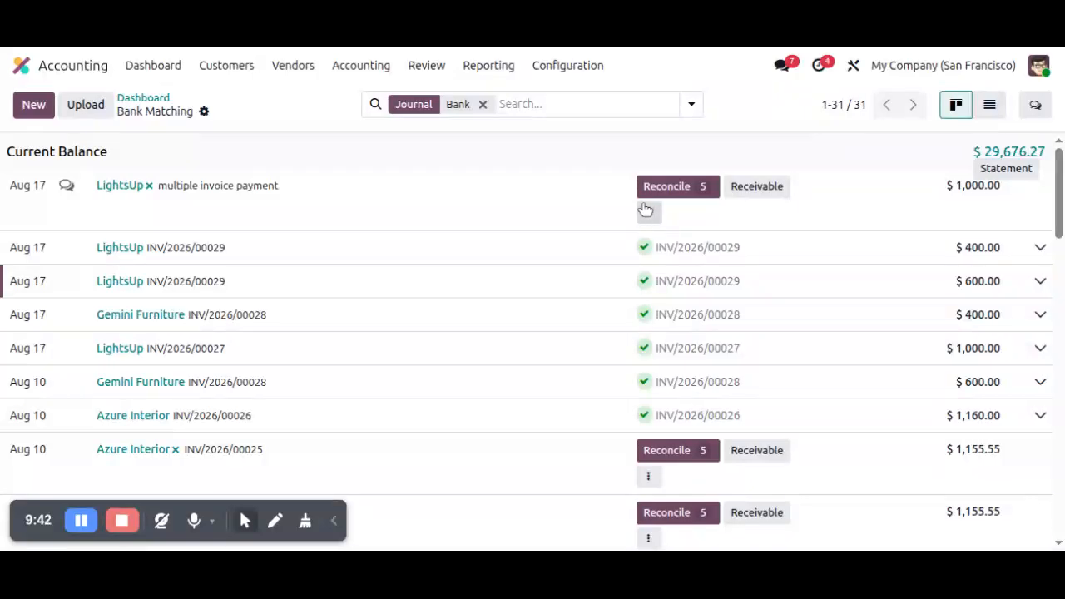
# Step: Clear the partner of the "multiple invoice payment" transaction and assign LightsUp again by searching partner names for "light"
pyautogui.click(150, 186)
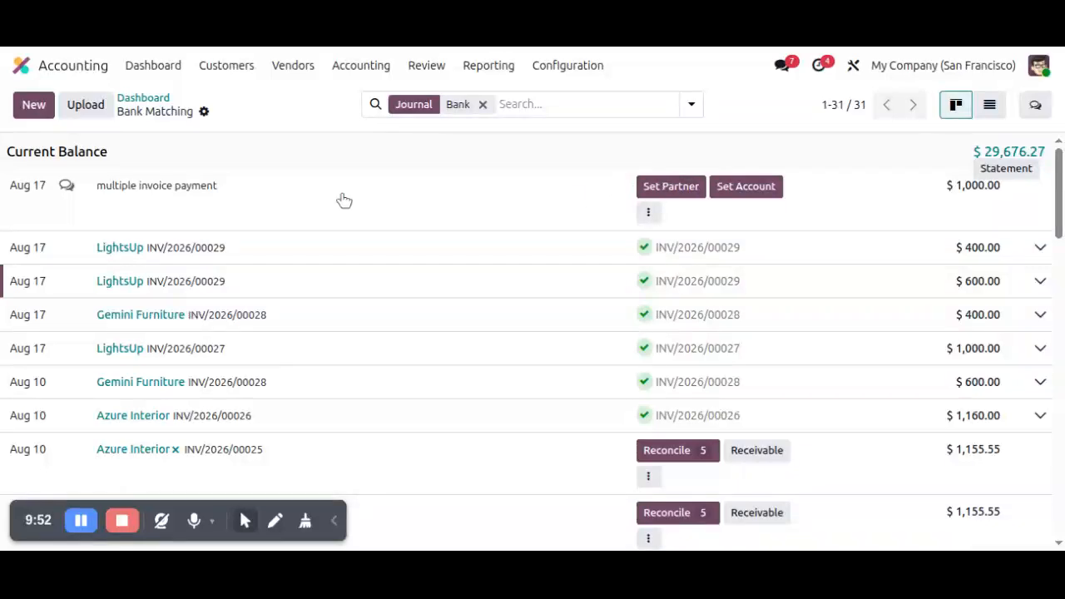
pyautogui.click(671, 191)
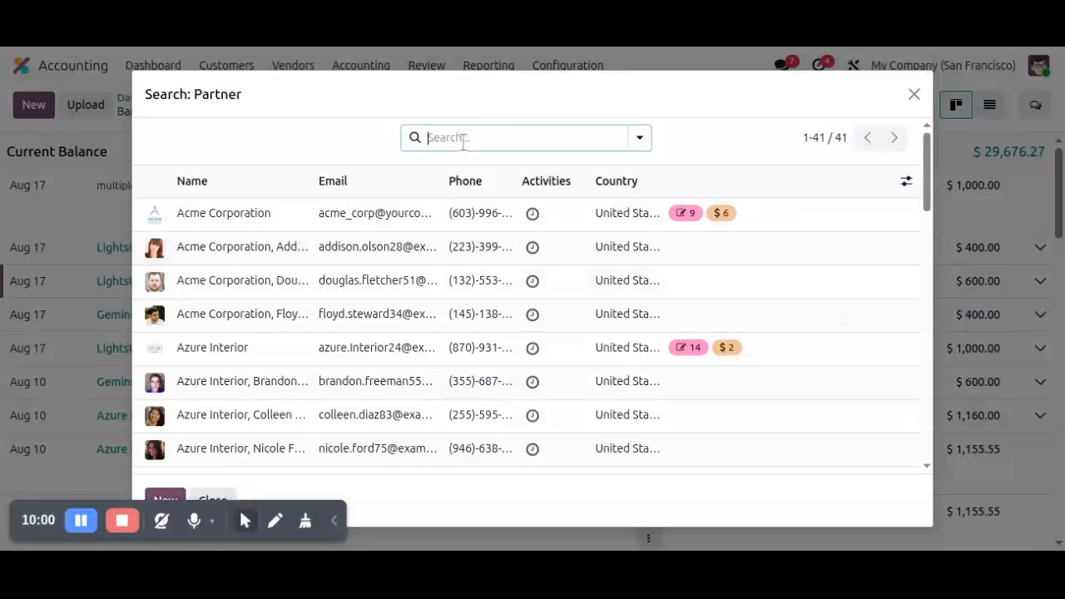
pyautogui.write('ligh')
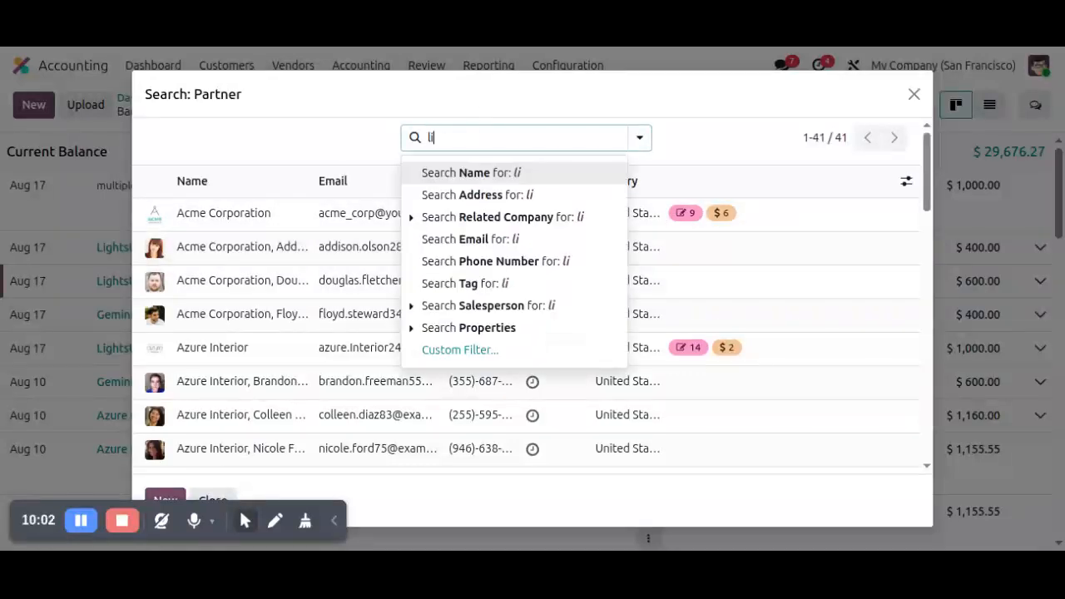
pyautogui.write('t')
pyautogui.click(483, 177)
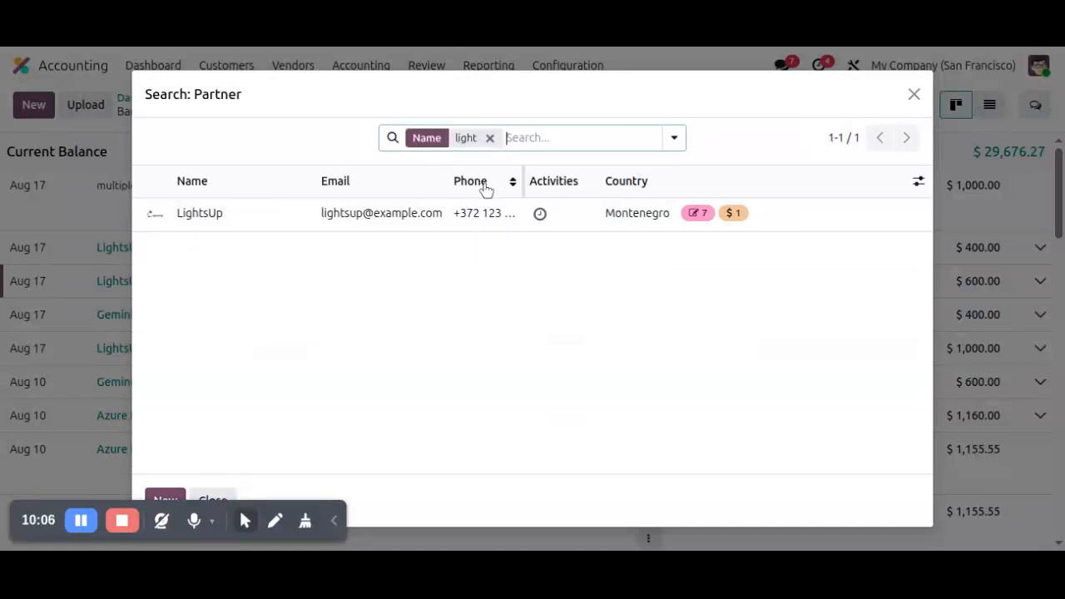
pyautogui.click(375, 228)
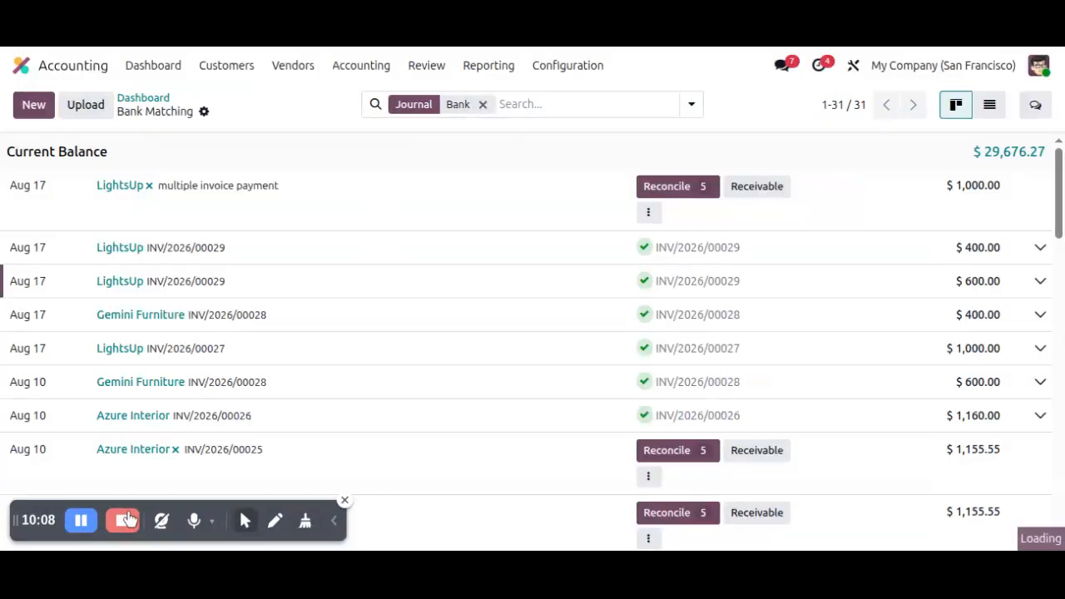
# Step: Reconcile the $1,000 LightsUp transaction with INV/2026/00032, INV/2026/00031 and INV/2026/00030, and open the customer invoices list
pyautogui.click(681, 191)
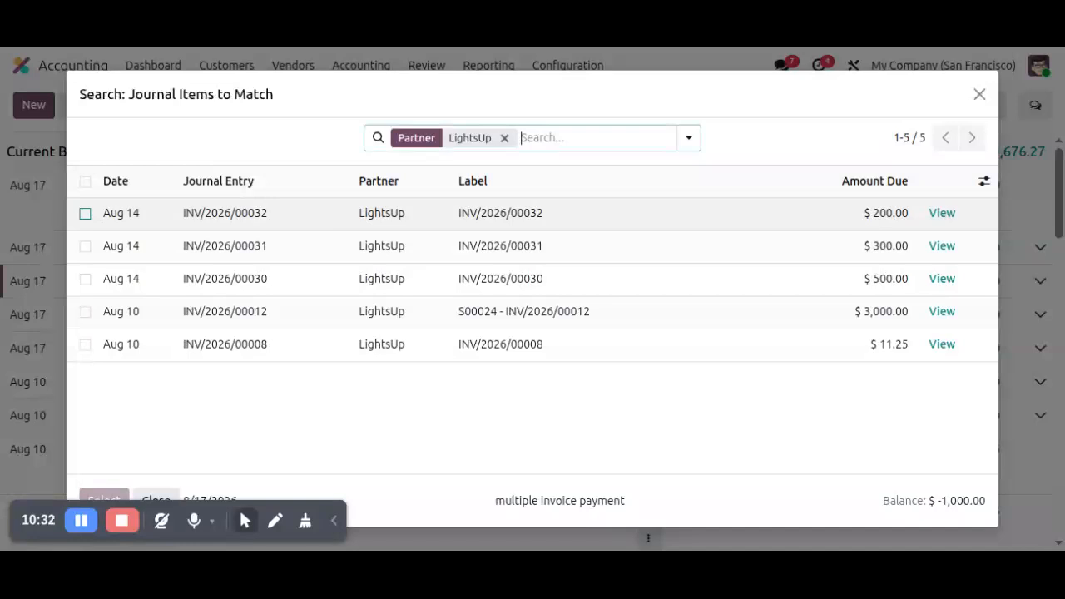
pyautogui.click(84, 213)
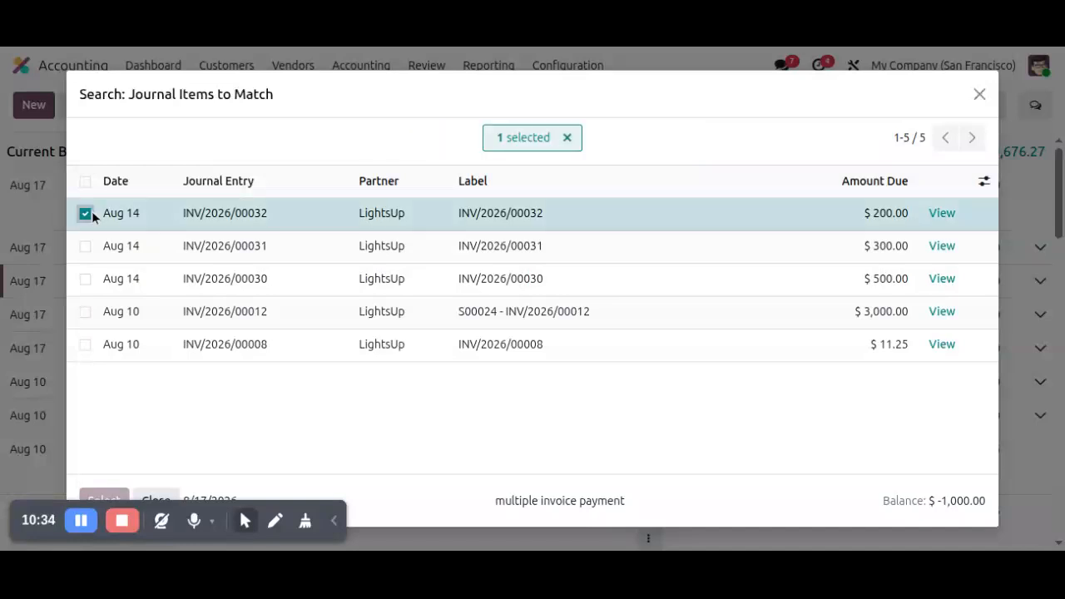
pyautogui.click(84, 247)
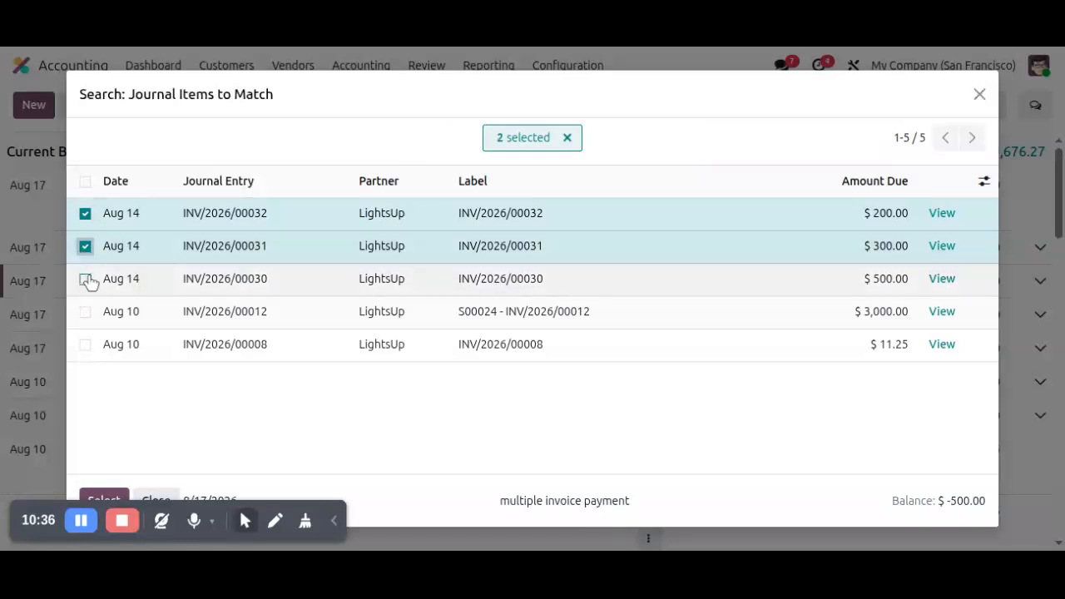
pyautogui.click(85, 279)
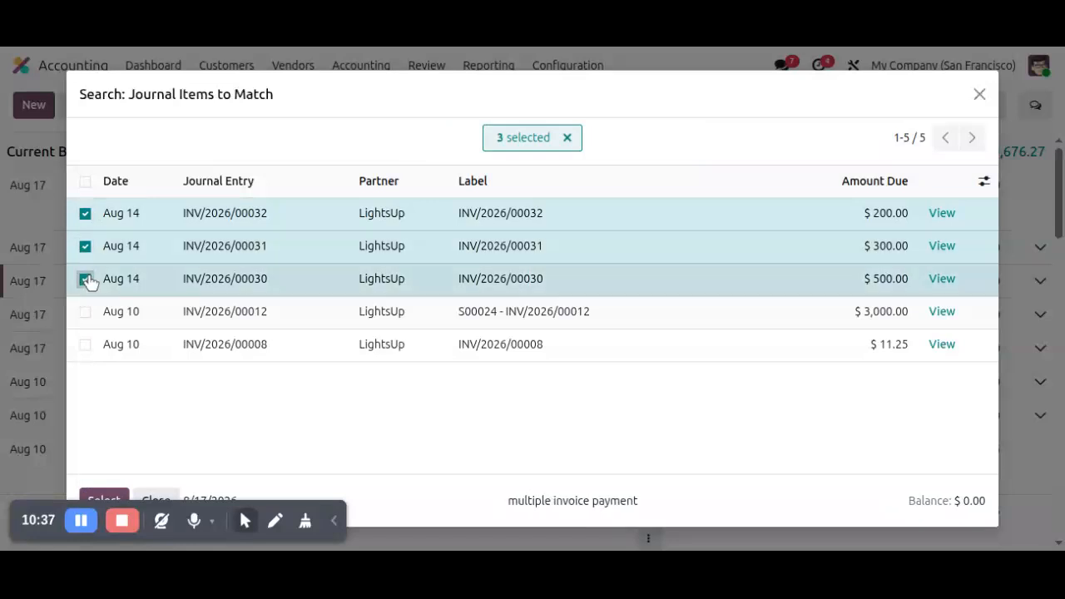
pyautogui.click(104, 500)
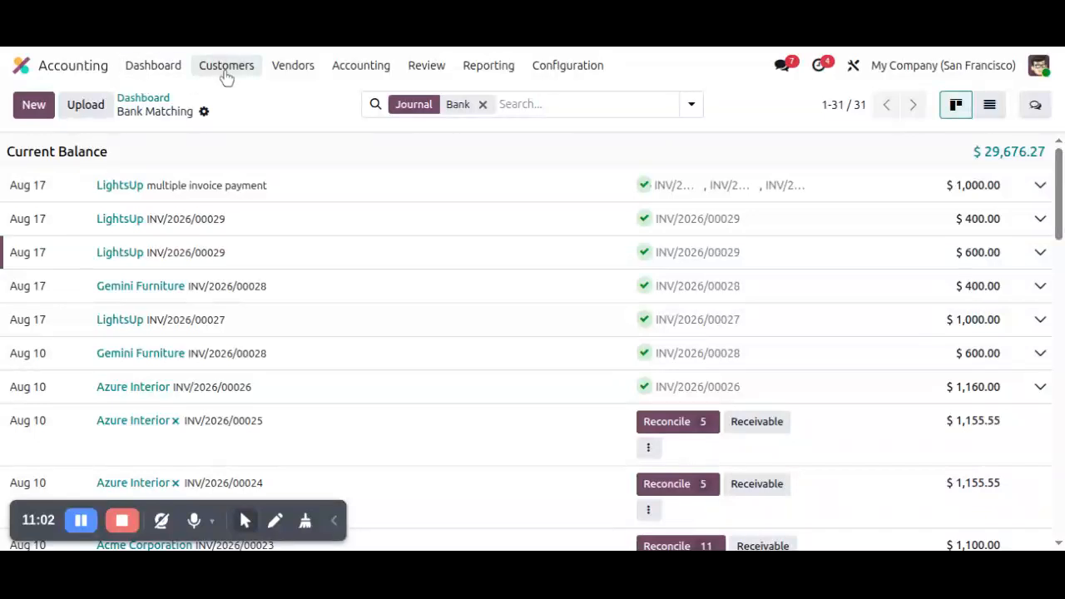
pyautogui.click(225, 75)
pyautogui.click(225, 105)
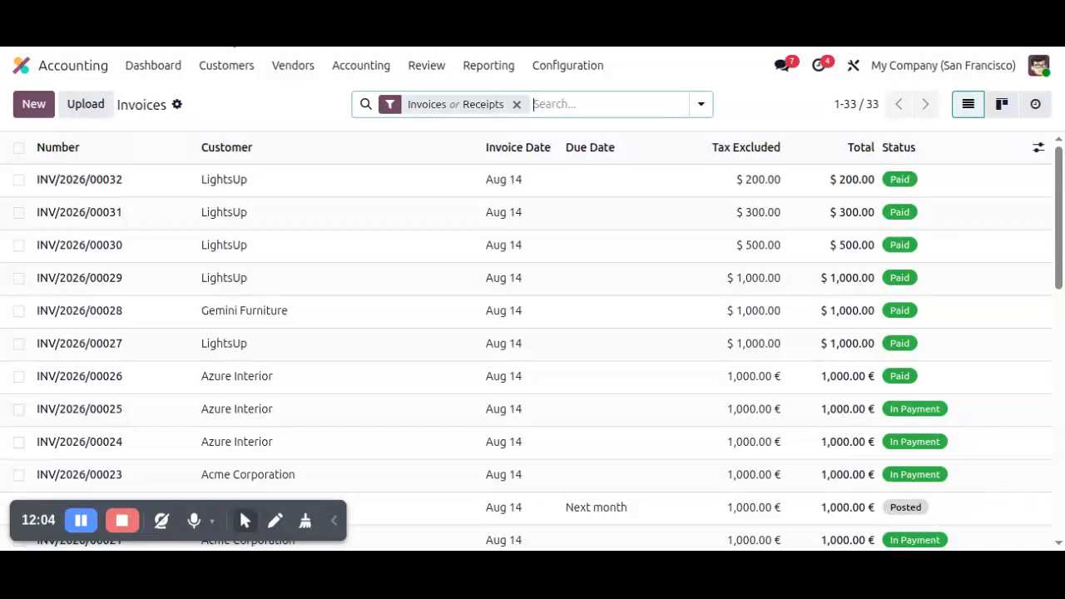
# Step: Open the currencies list in the accounting configuration to check the active currencies and their rates
pyautogui.click(558, 66)
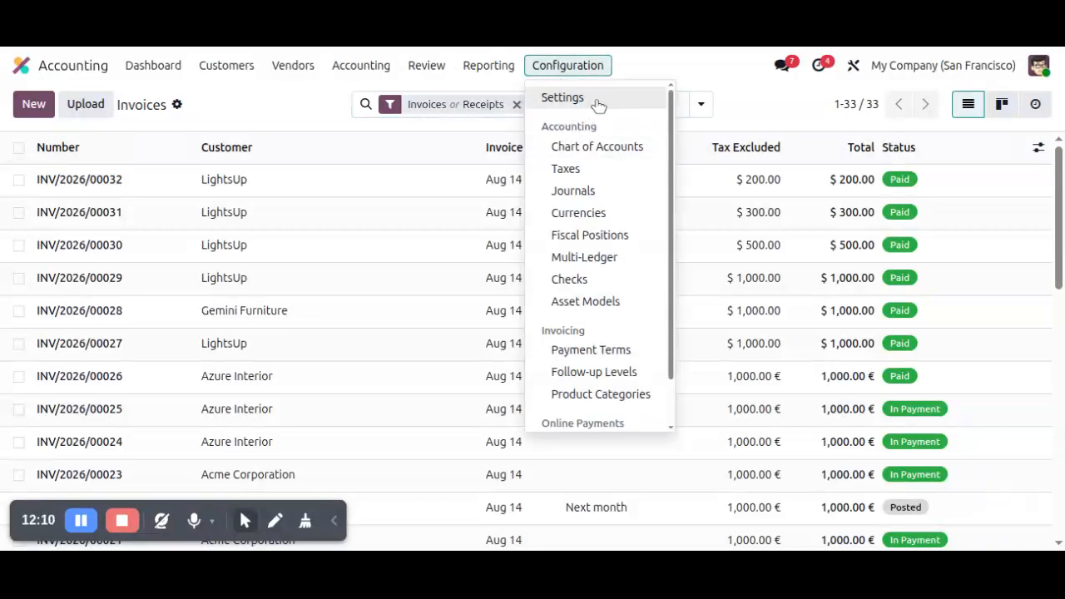
pyautogui.click(239, 115)
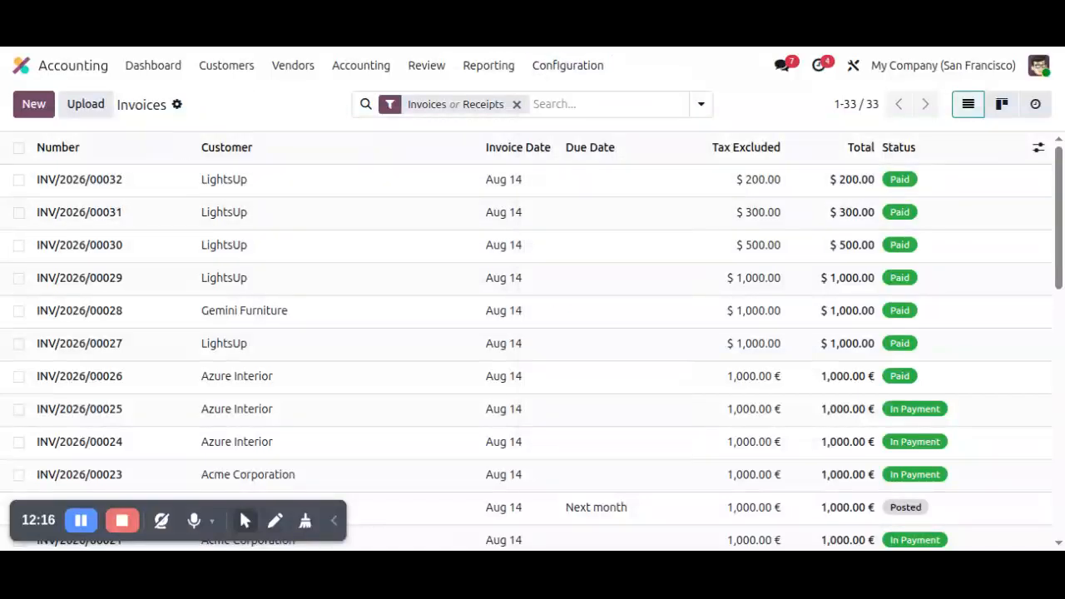
pyautogui.click(545, 72)
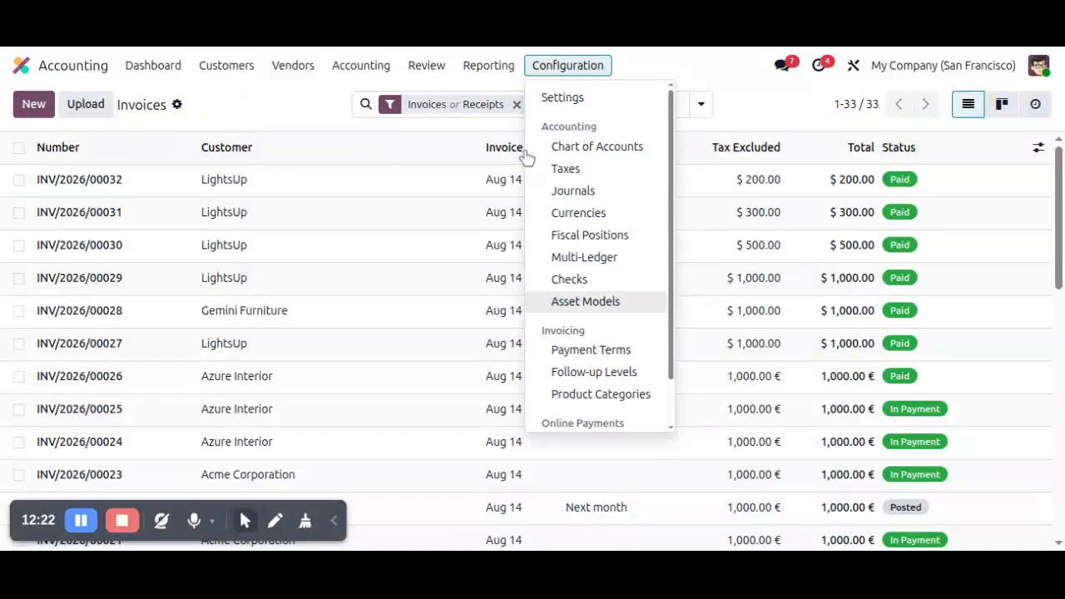
pyautogui.click(80, 522)
pyautogui.click(80, 522)
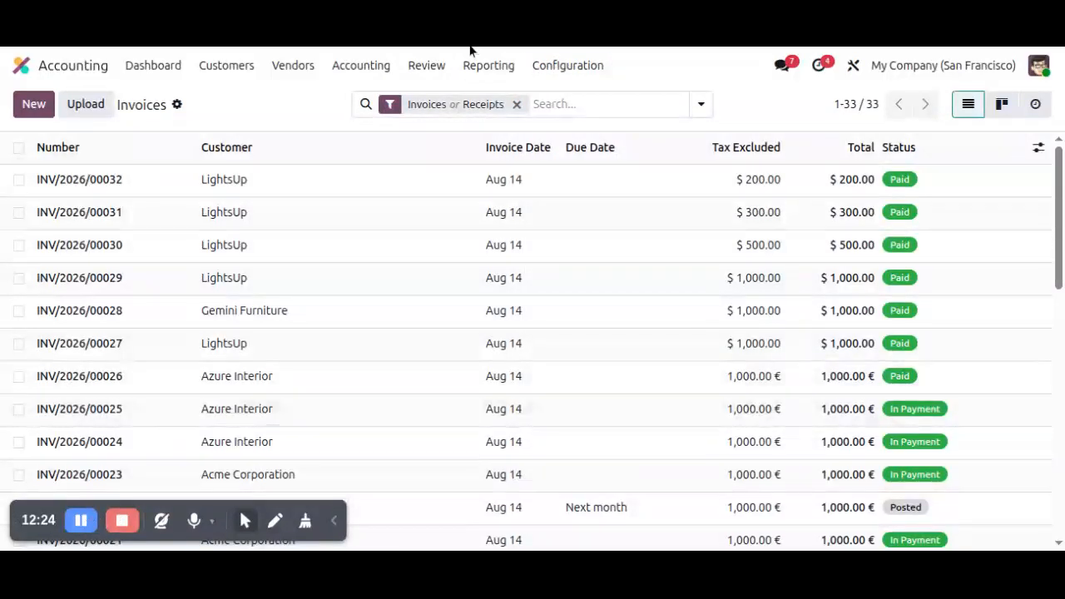
pyautogui.click(570, 71)
pyautogui.click(587, 213)
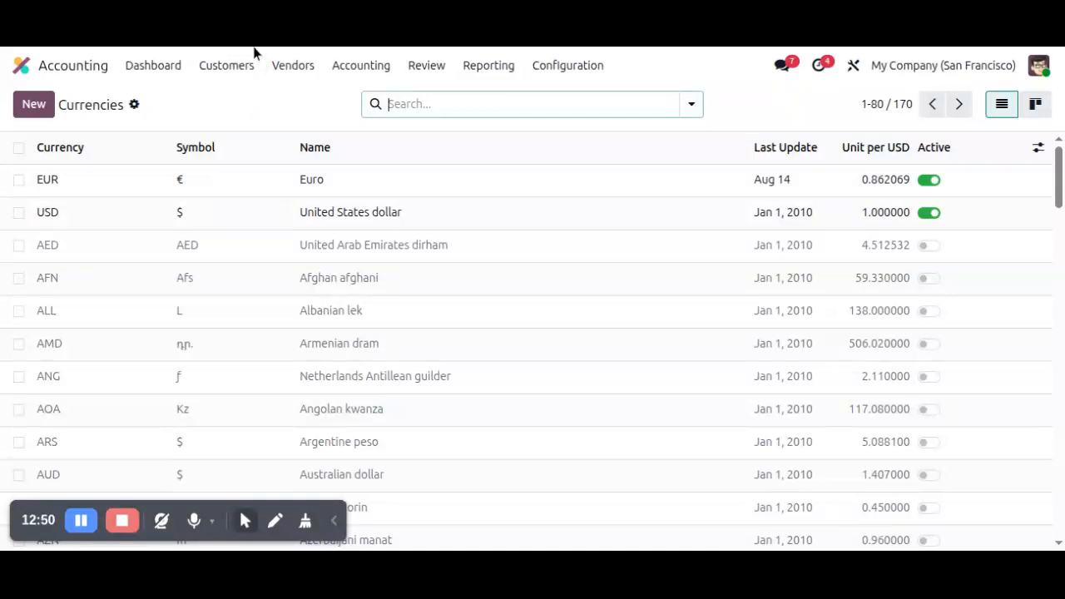
# Step: Create a new customer invoice for LightsUp and set its currency to EUR
pyautogui.click(213, 71)
pyautogui.click(218, 116)
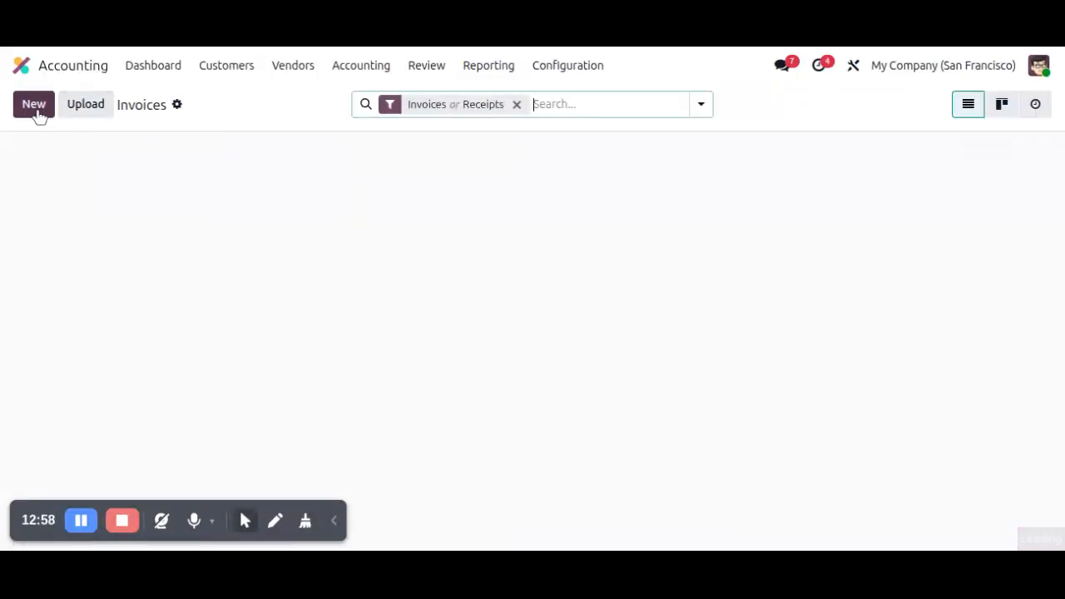
pyautogui.click(35, 108)
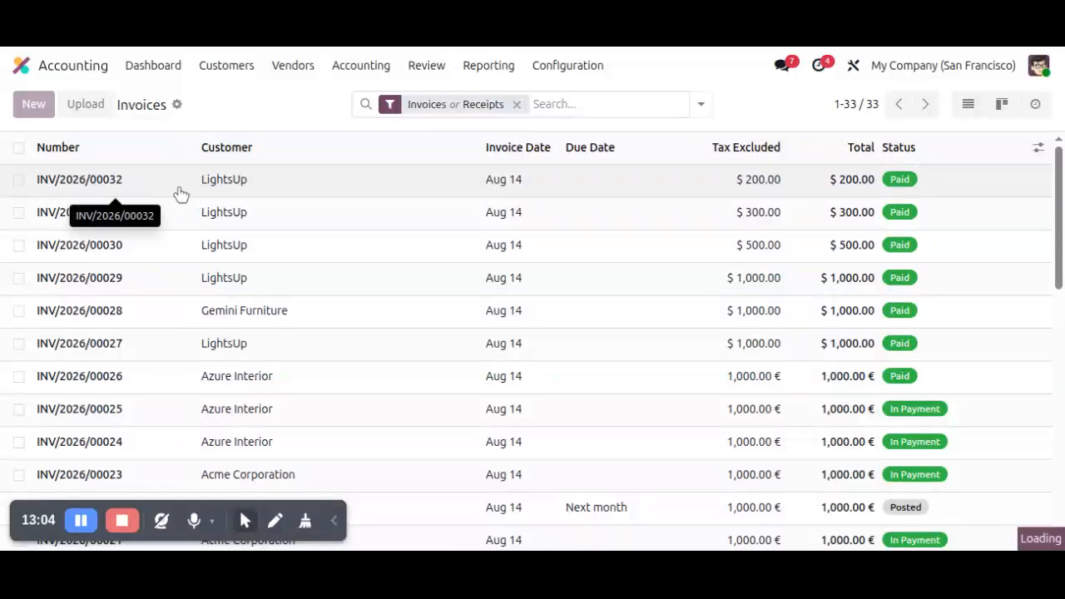
pyautogui.click(198, 269)
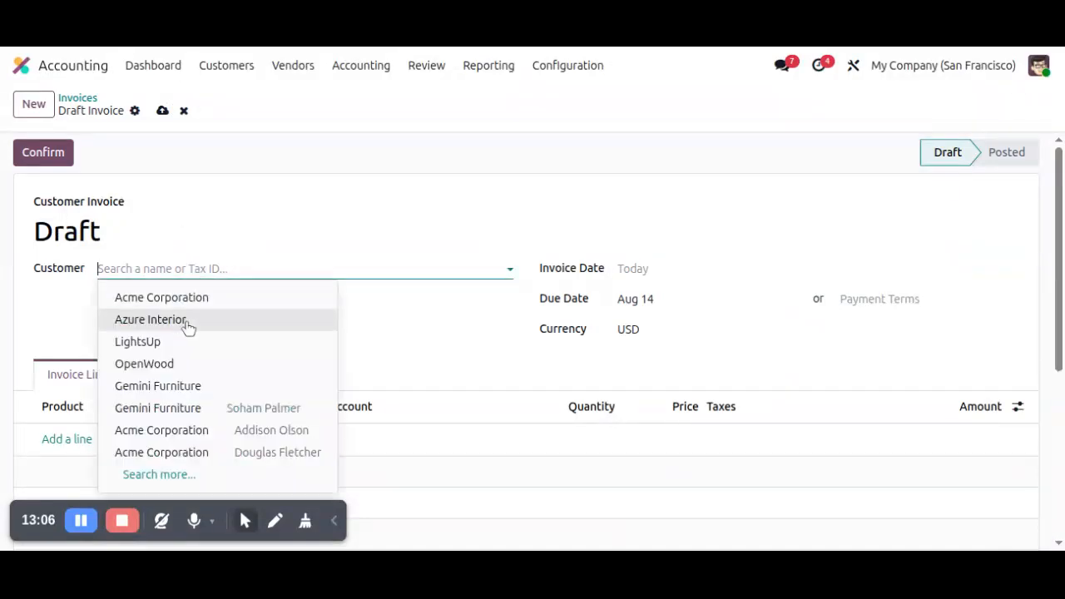
pyautogui.click(149, 342)
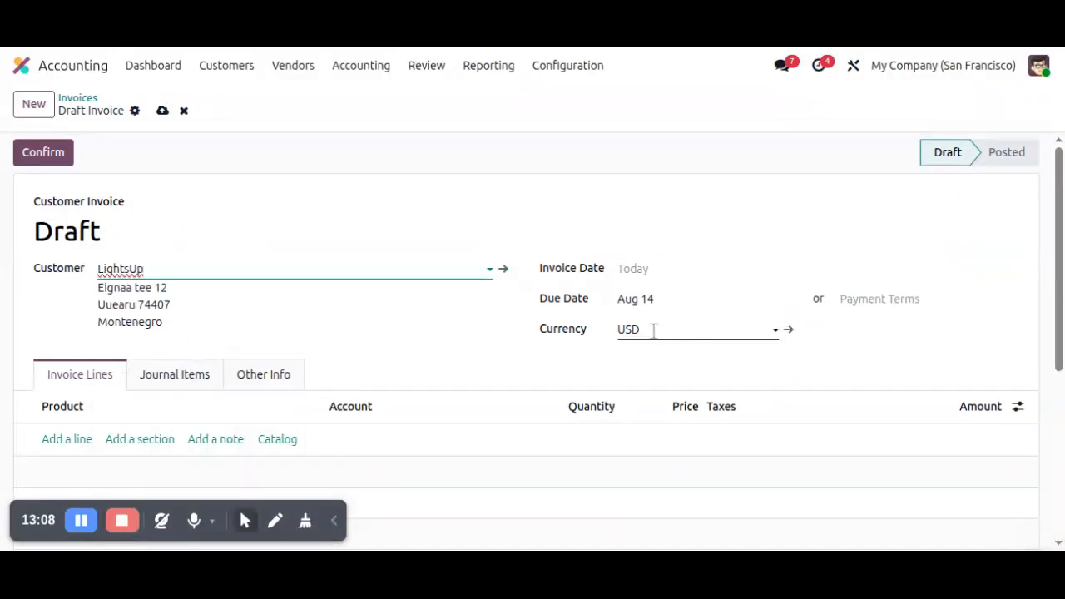
pyautogui.click(654, 330)
pyautogui.click(662, 364)
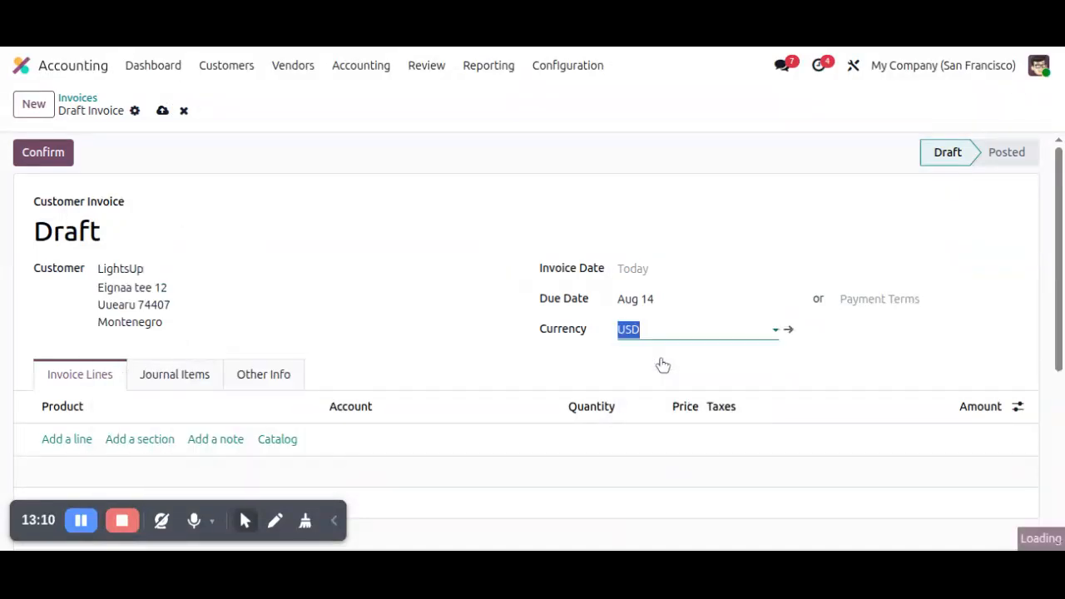
# Step: Add an invoice line for the Pedal Bin product (E-COM10)
pyautogui.scroll(-2, 720, 225)
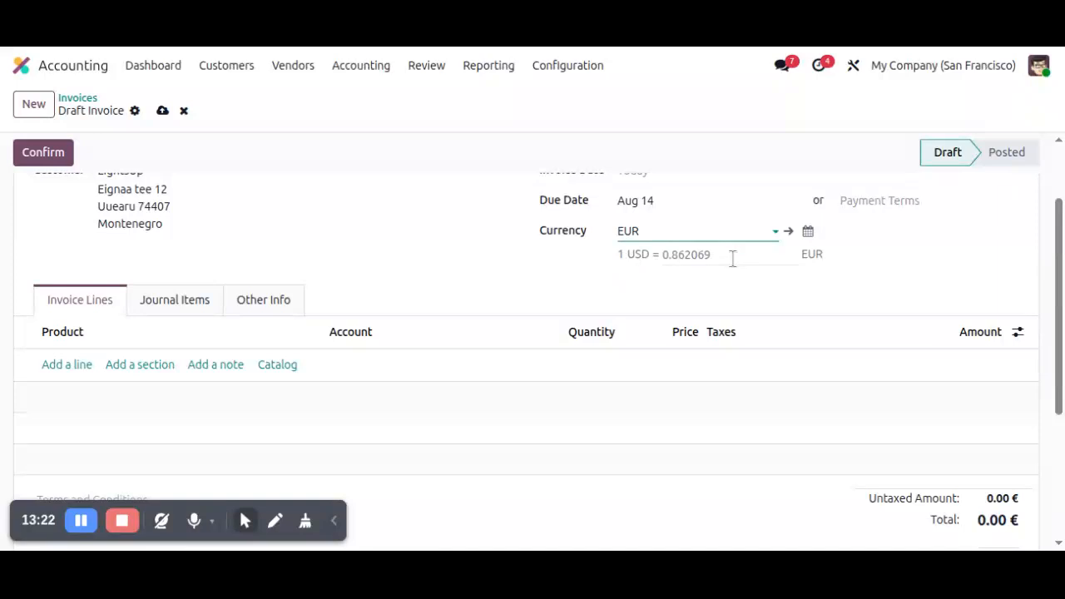
pyautogui.click(78, 365)
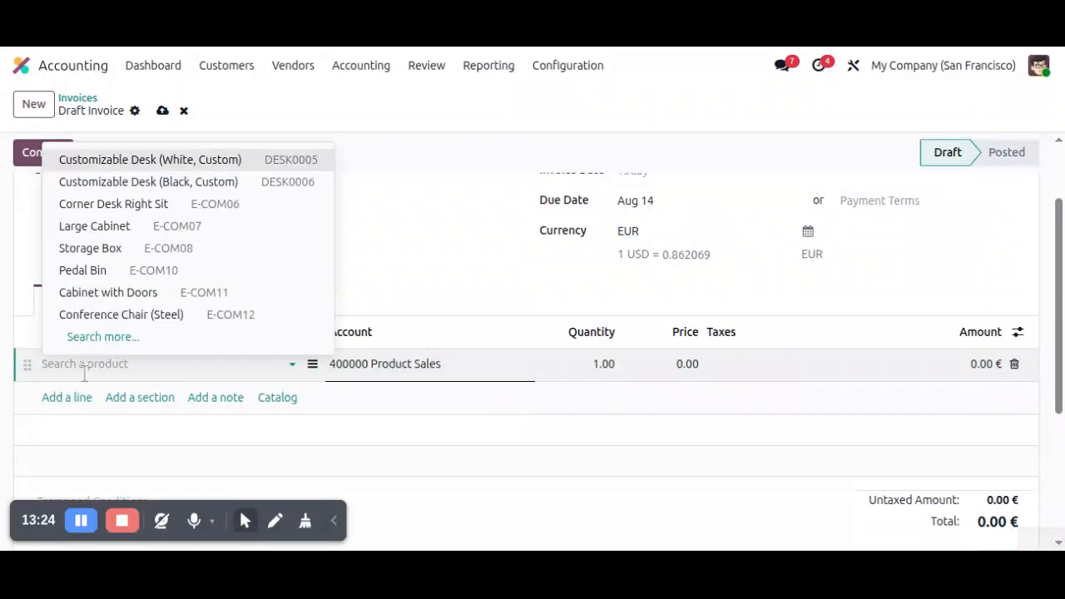
pyautogui.click(82, 270)
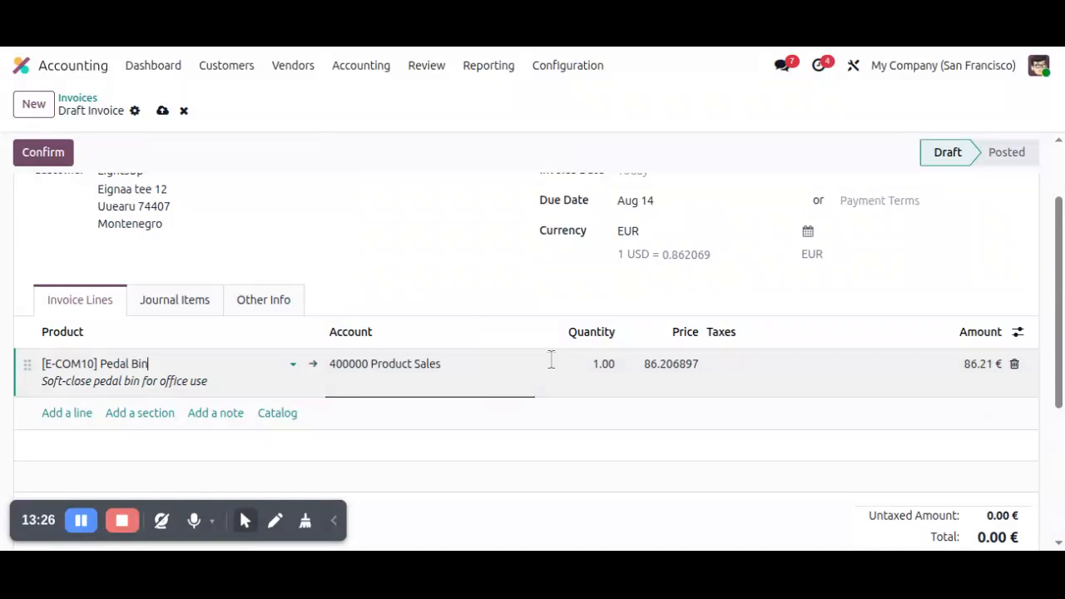
# Step: Set the Pedal Bin line's quantity to 100 and check the invoice total
pyautogui.click(603, 366)
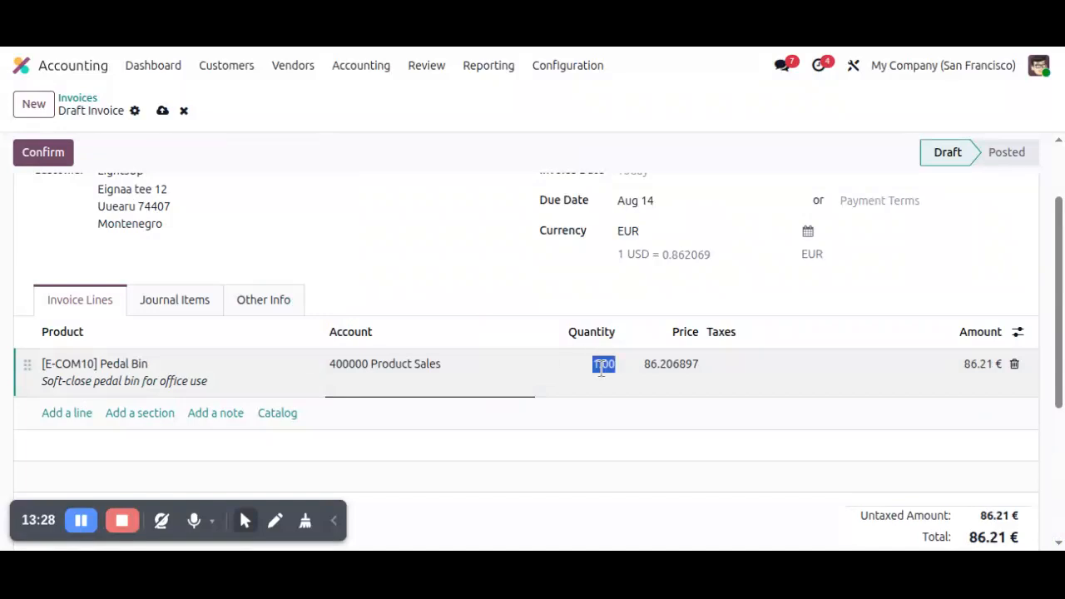
pyautogui.write('1')
pyautogui.write('00')
pyautogui.click(561, 484)
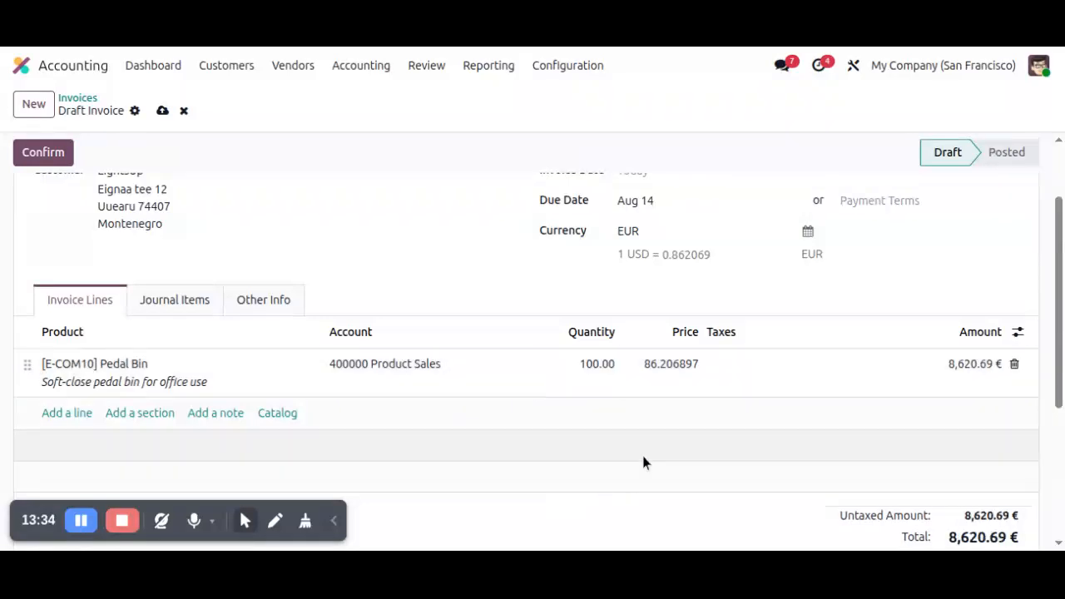
pyautogui.scroll(-3, 775, 364)
pyautogui.scroll(5, 773, 364)
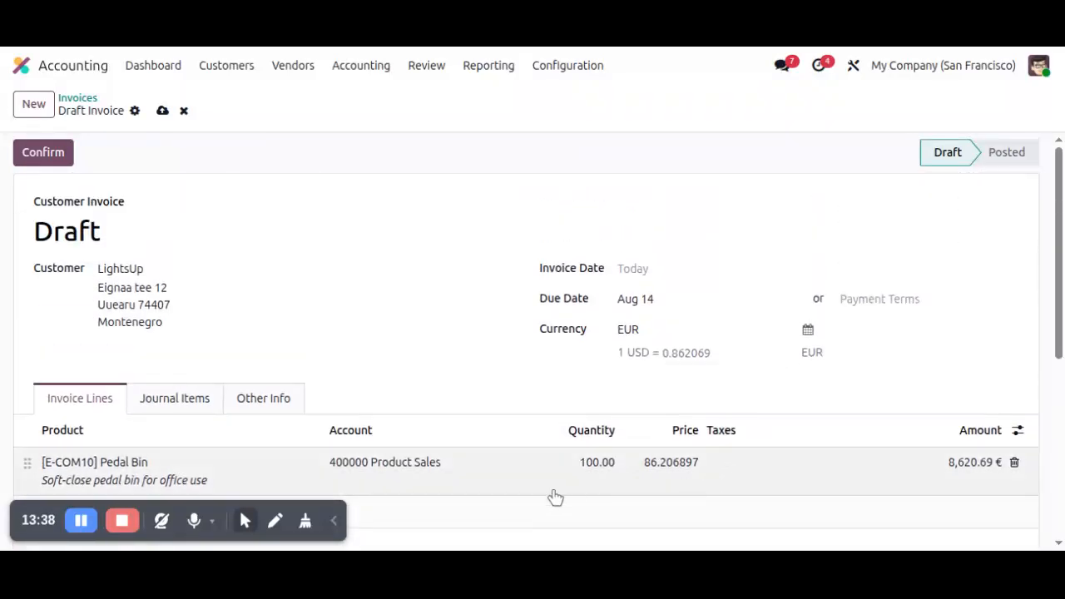
# Step: Set the Pedal Bin line's quantity to 10, and save and confirm the invoice
pyautogui.click(582, 465)
pyautogui.write('10')
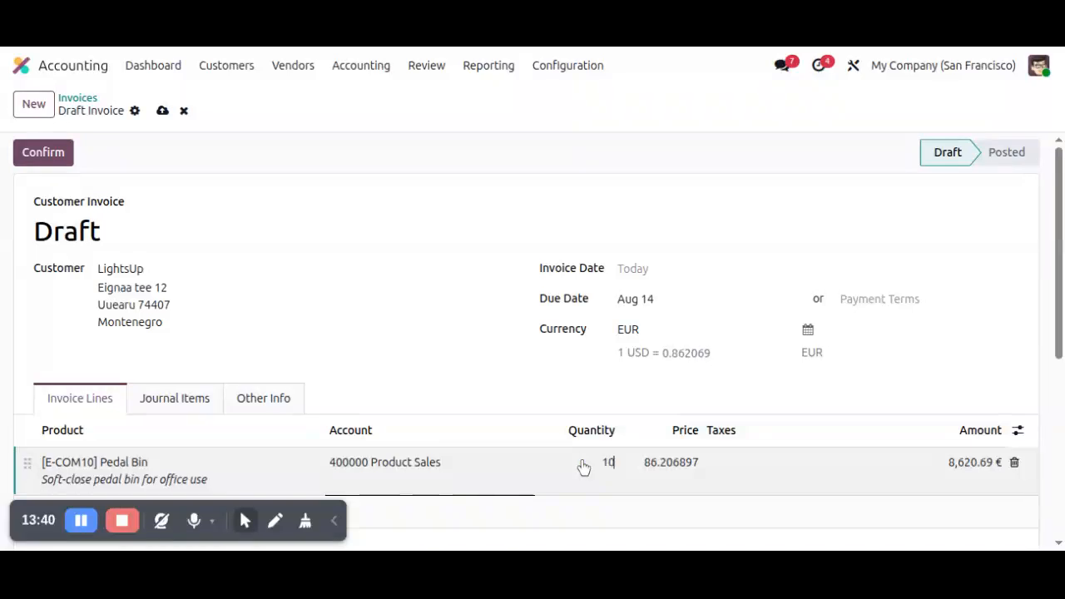
pyautogui.click(380, 354)
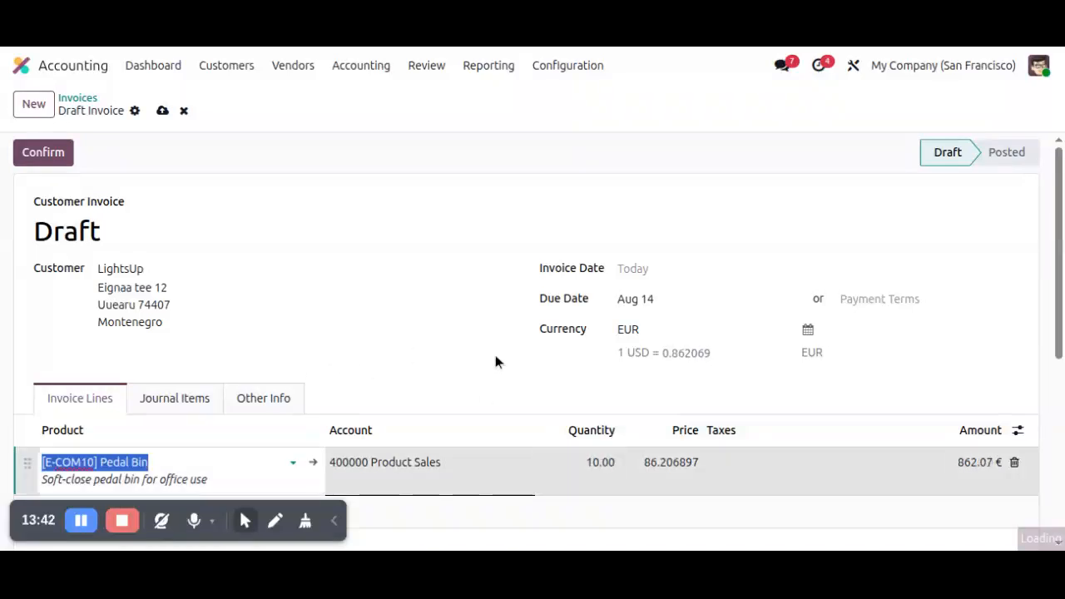
pyautogui.scroll(-3, 791, 457)
pyautogui.scroll(3, 795, 459)
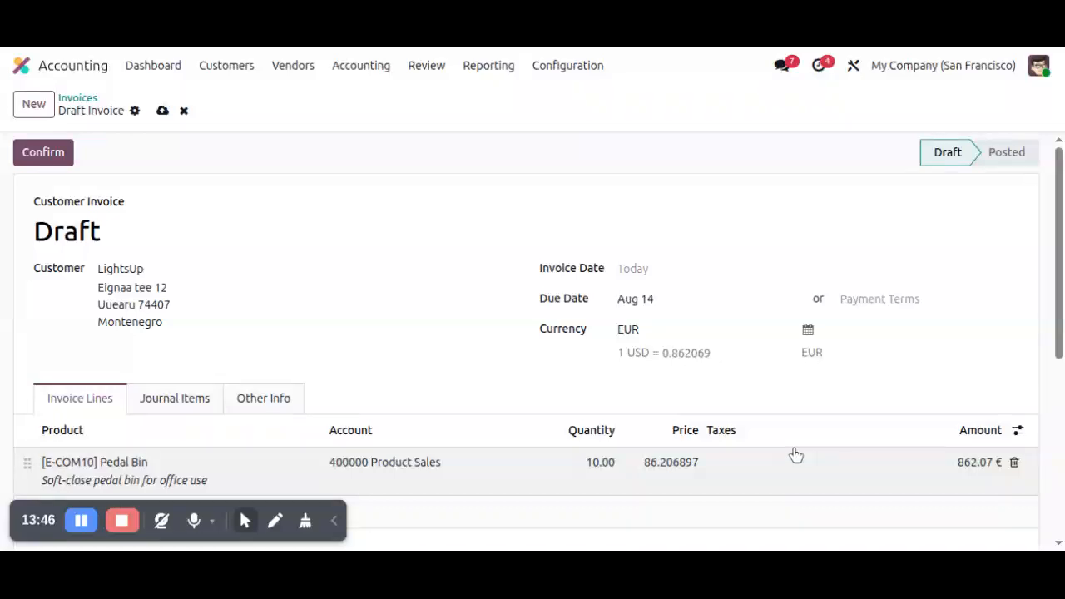
pyautogui.click(161, 113)
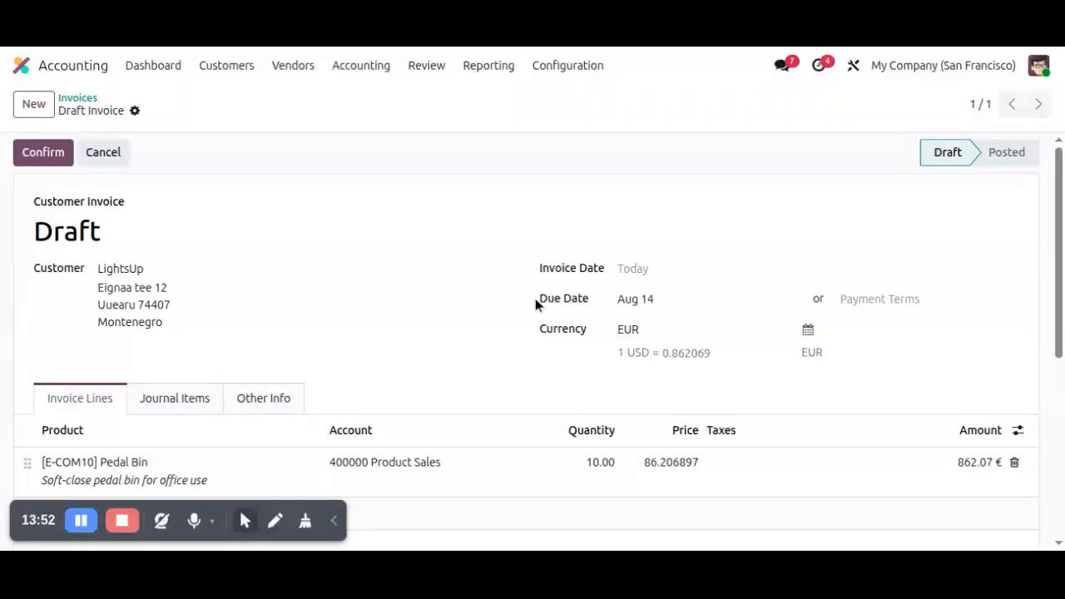
pyautogui.click(45, 154)
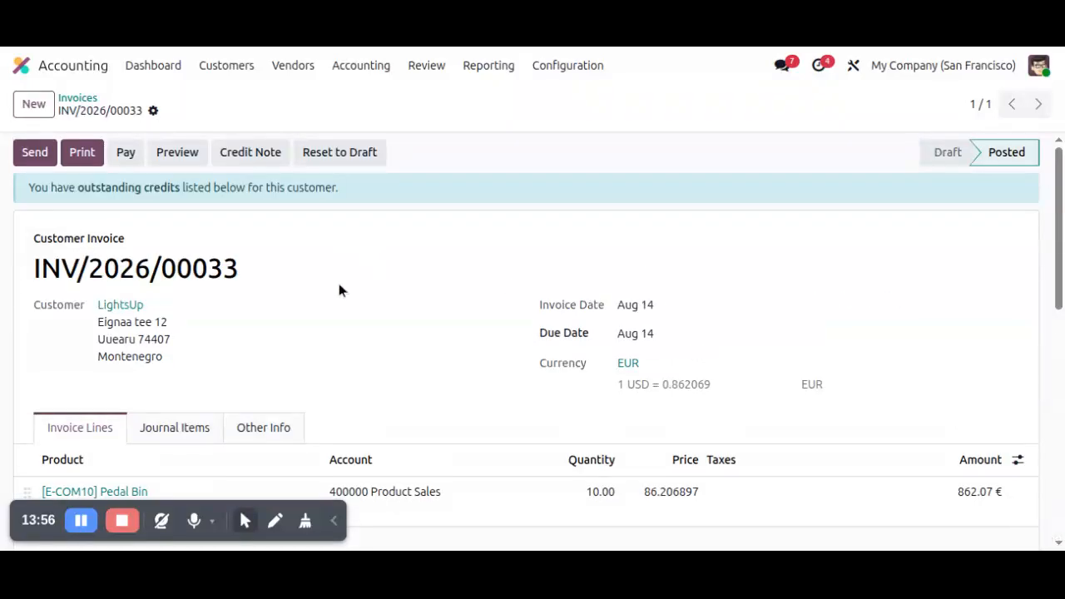
# Step: Register a payment of 862.07 € for the invoice through the Bank journal and open the payment record
pyautogui.click(126, 155)
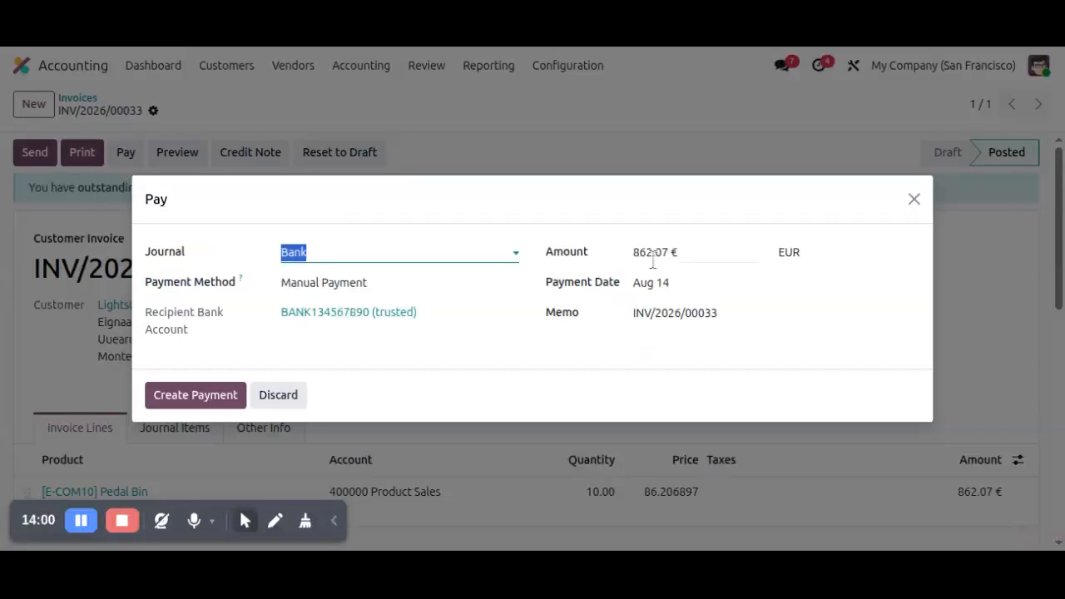
pyautogui.click(230, 404)
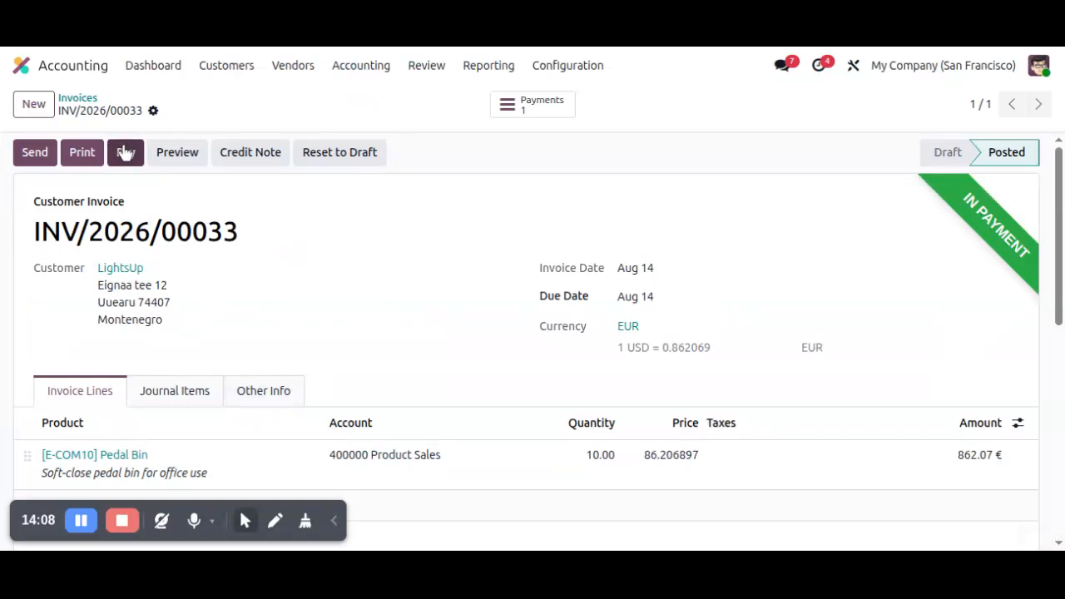
pyautogui.click(535, 109)
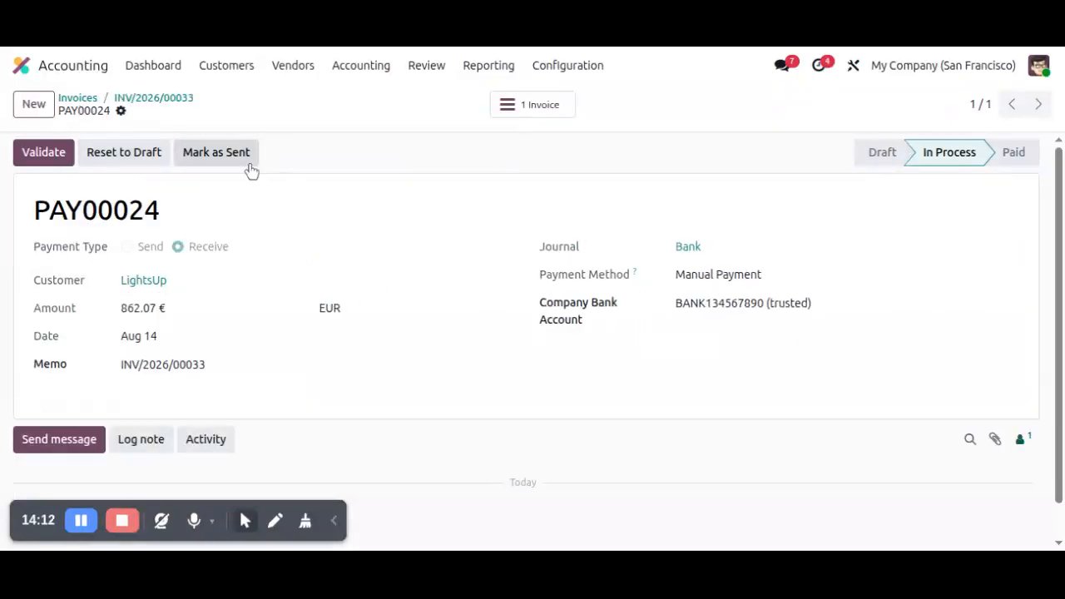
# Step: Validate the payment and start a Bank transaction labelled INV/2026/00033 with LightsUp as partner
pyautogui.click(58, 153)
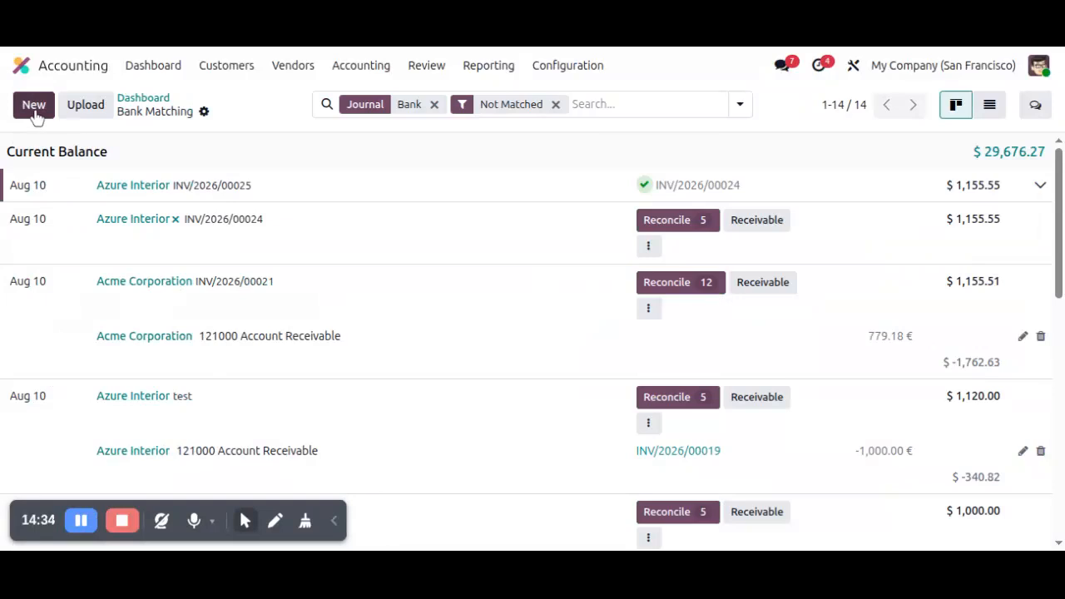
pyautogui.click(33, 107)
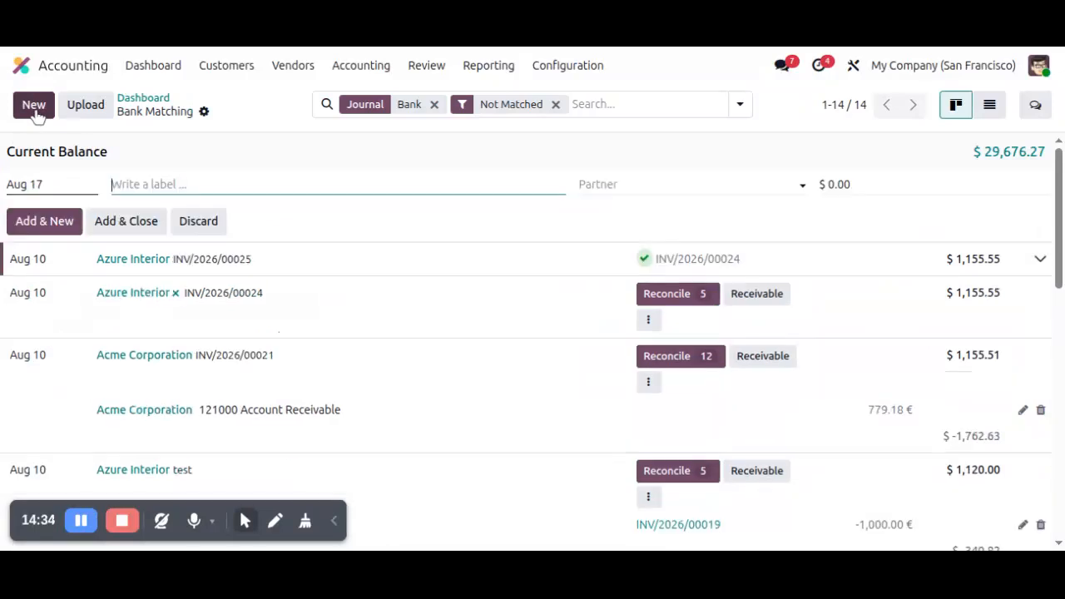
pyautogui.click(159, 37)
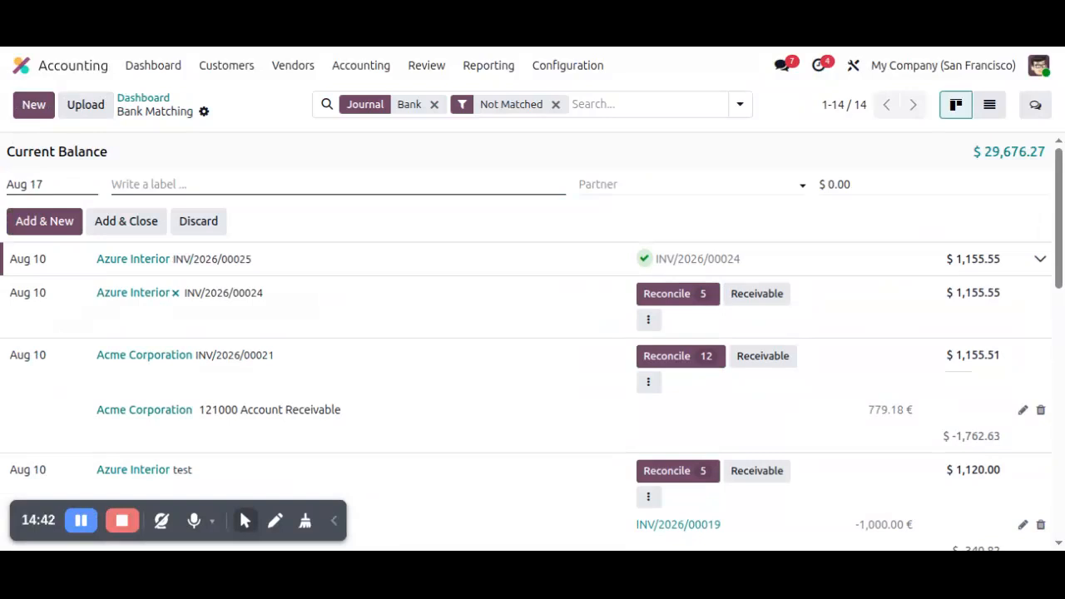
pyautogui.click(192, 184)
pyautogui.write('INV/2026/00033')
pyautogui.click(593, 184)
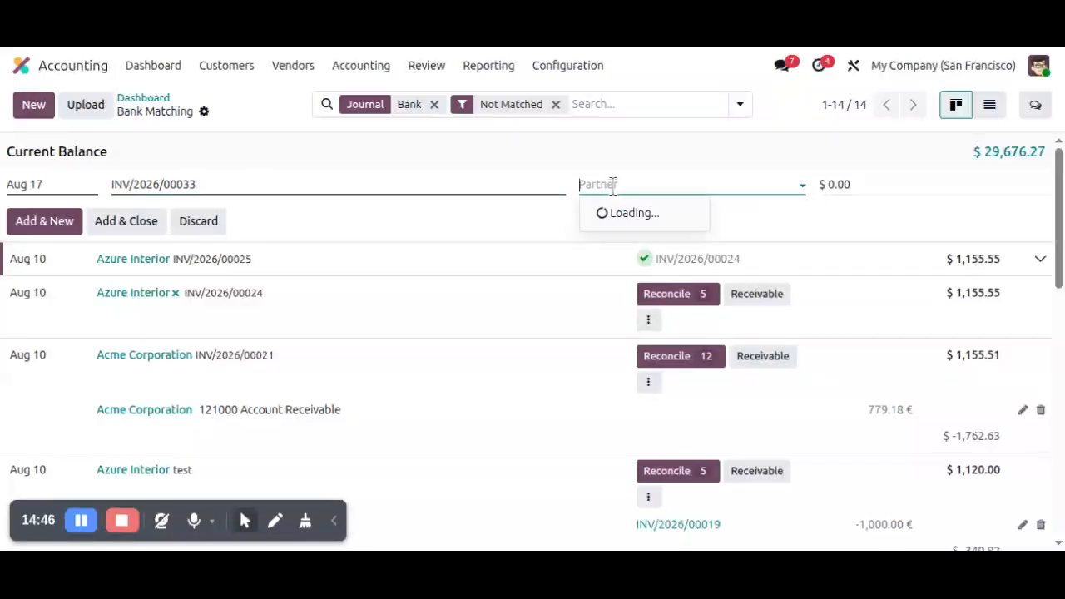
pyautogui.click(630, 282)
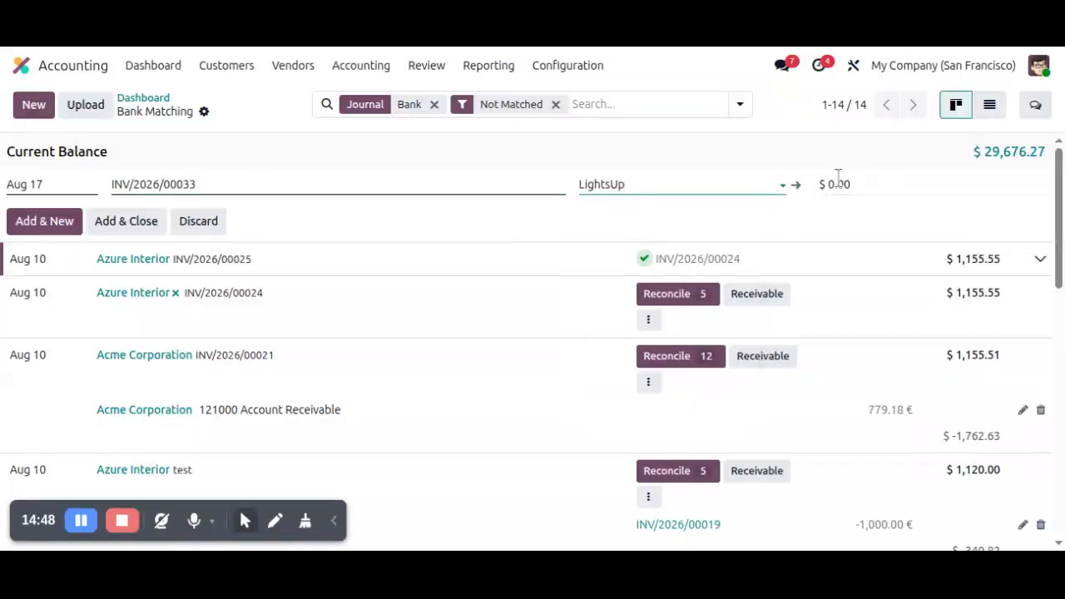
# Step: Set the transaction amount to $1,000 and add it to the Bank journal, closing the entry line
pyautogui.click(844, 183)
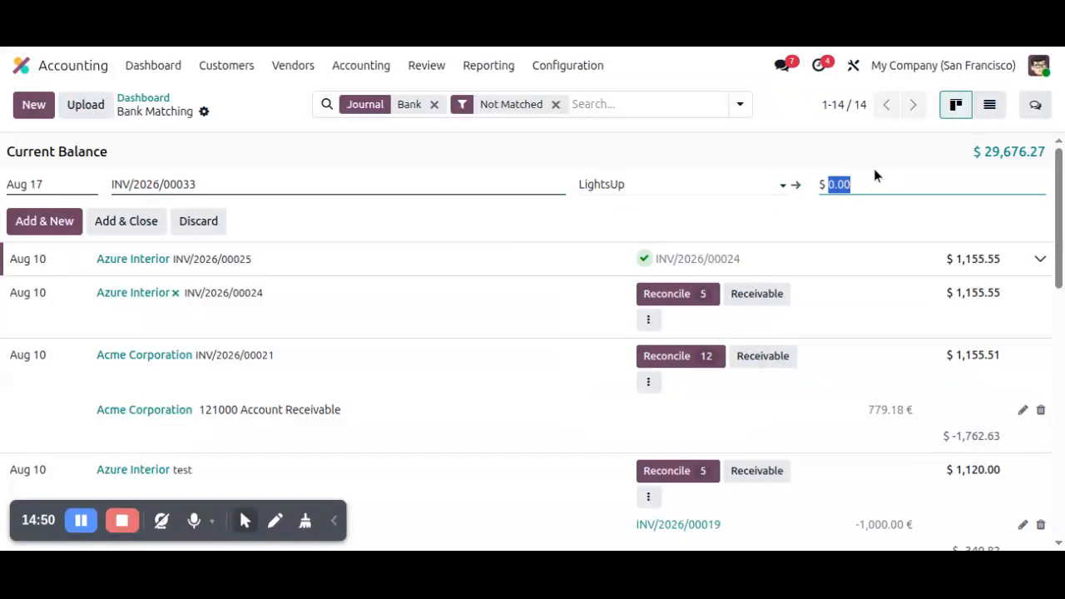
pyautogui.write('1,00')
pyautogui.write('0')
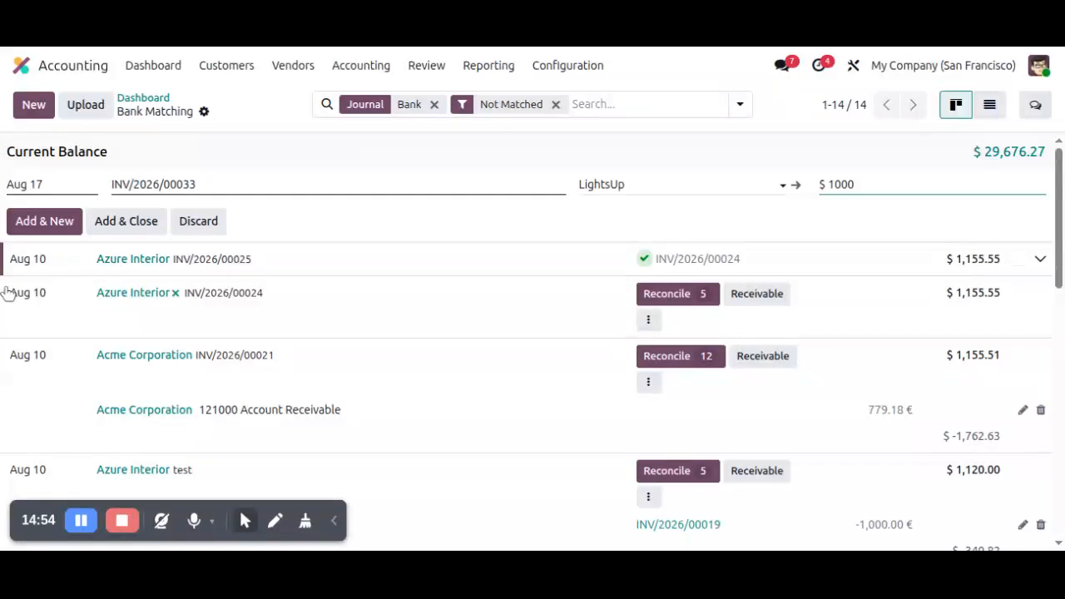
pyautogui.click(166, 217)
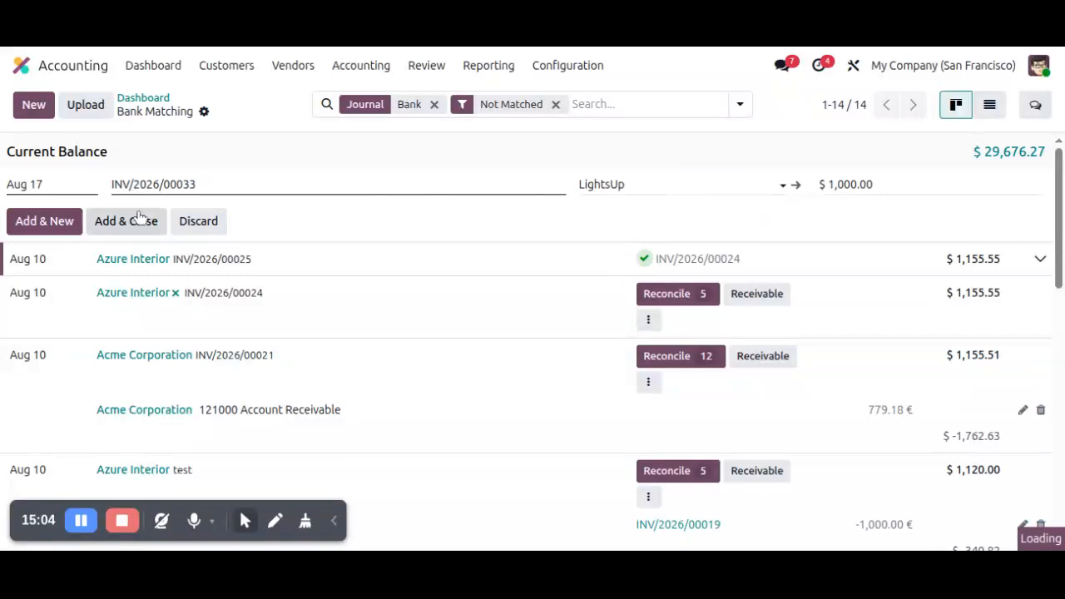
pyautogui.click(129, 223)
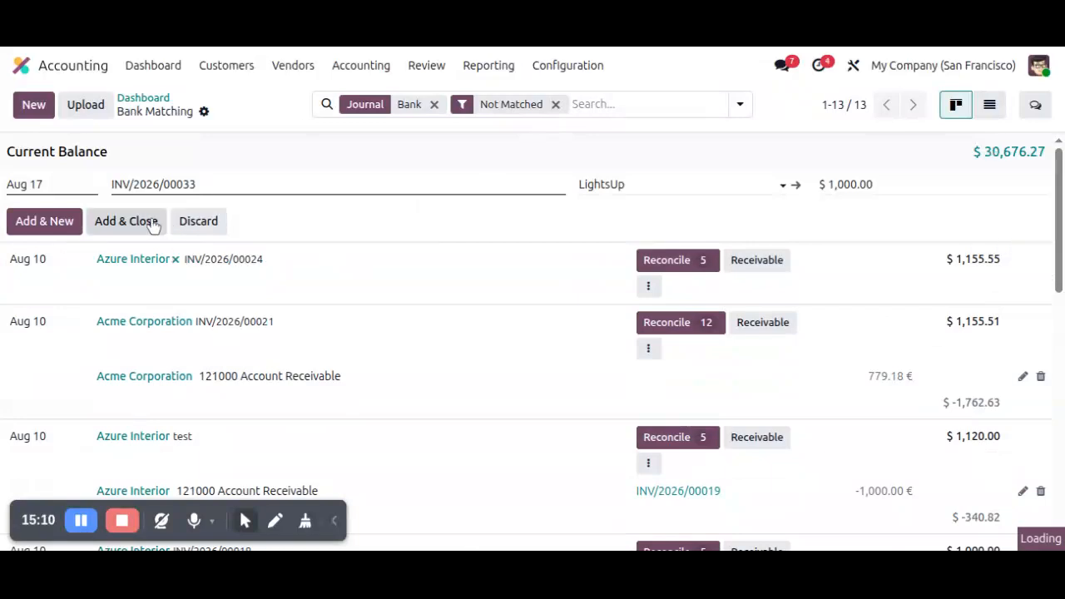
# Step: Try to match Azure Interior's bank transaction INV/2026/00024 with the journal item of INV/2026/00025
pyautogui.click(668, 192)
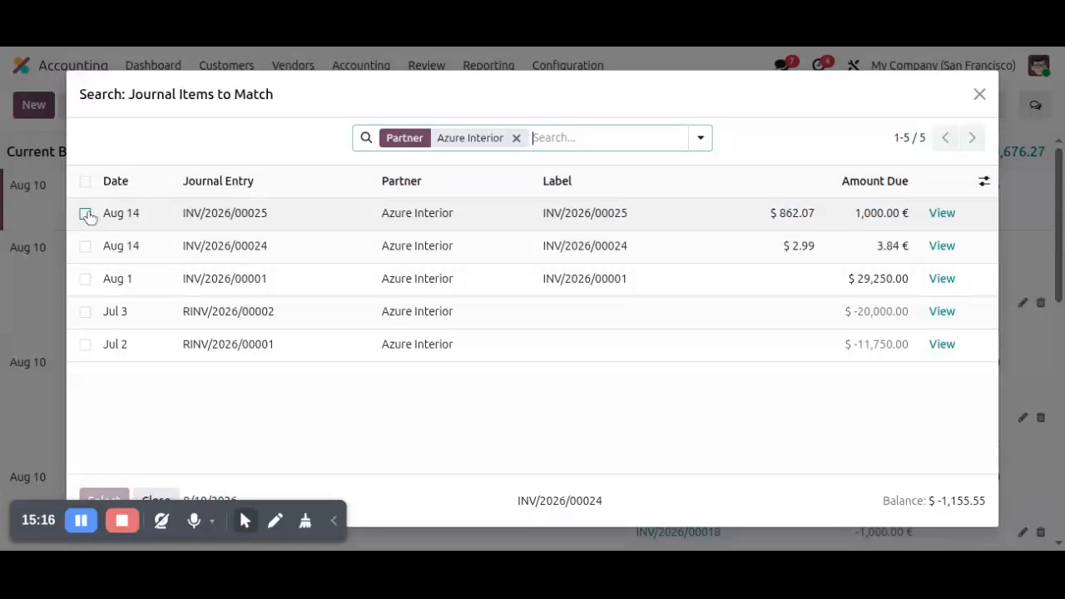
pyautogui.click(84, 214)
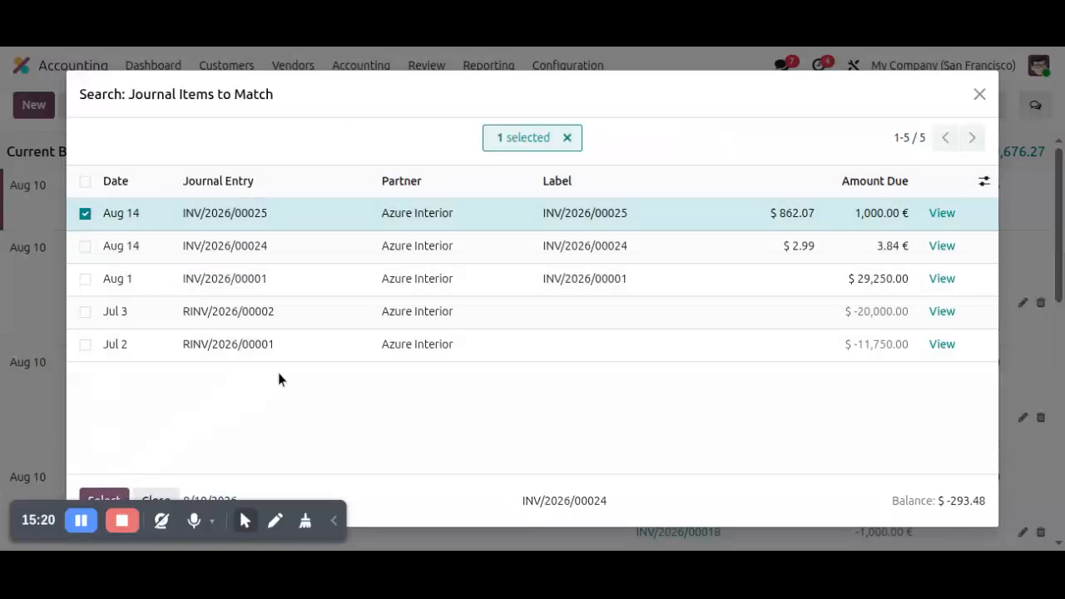
pyautogui.click(115, 498)
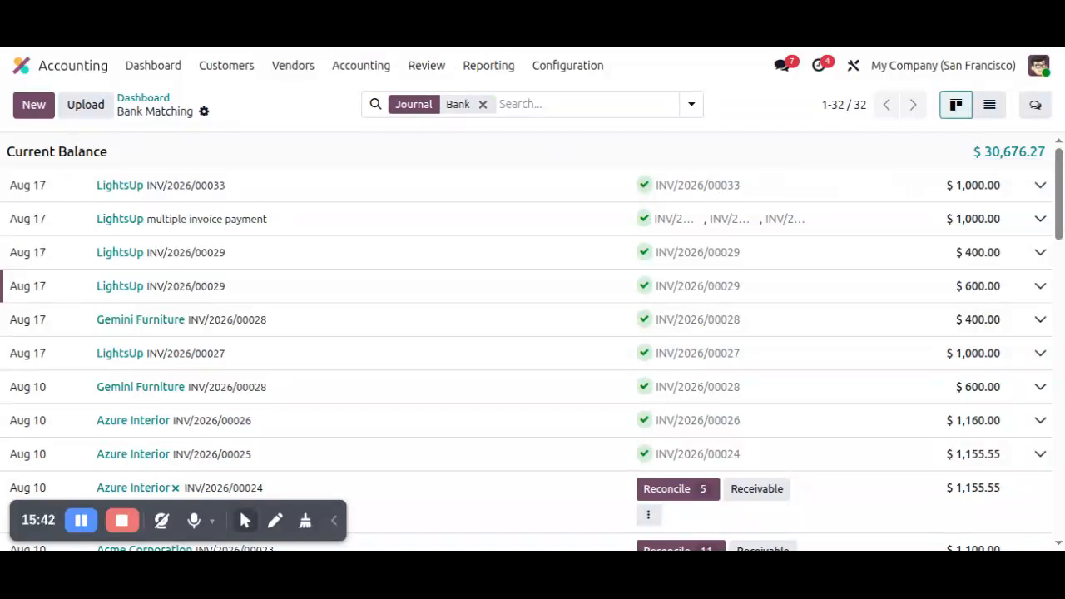
# Step: Open the LightsUp invoice INV/2026/00033 from the customer invoices and check its payment status
pyautogui.click(226, 66)
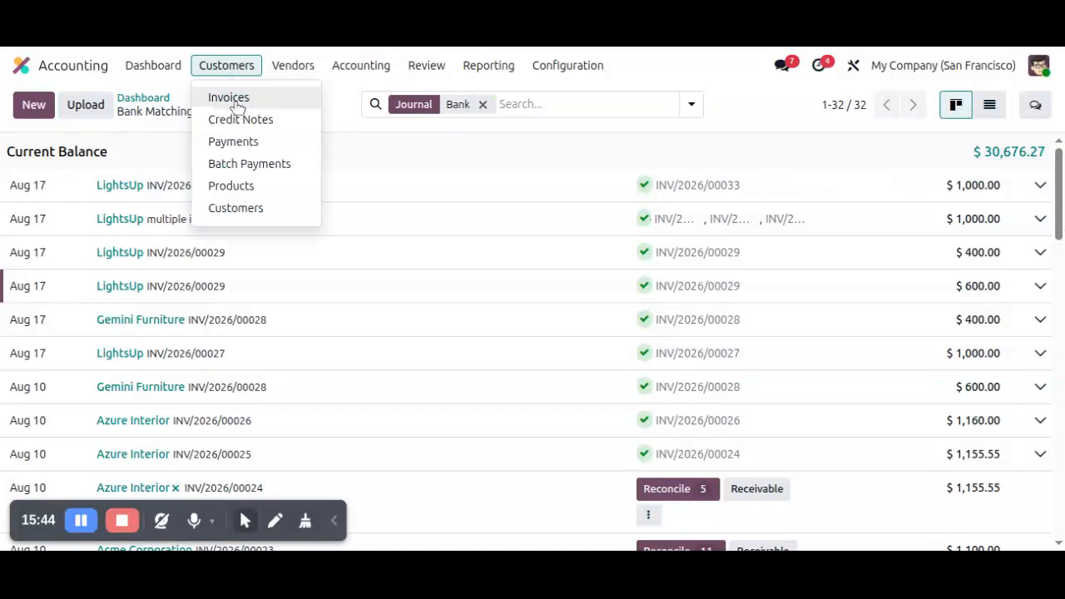
pyautogui.click(230, 100)
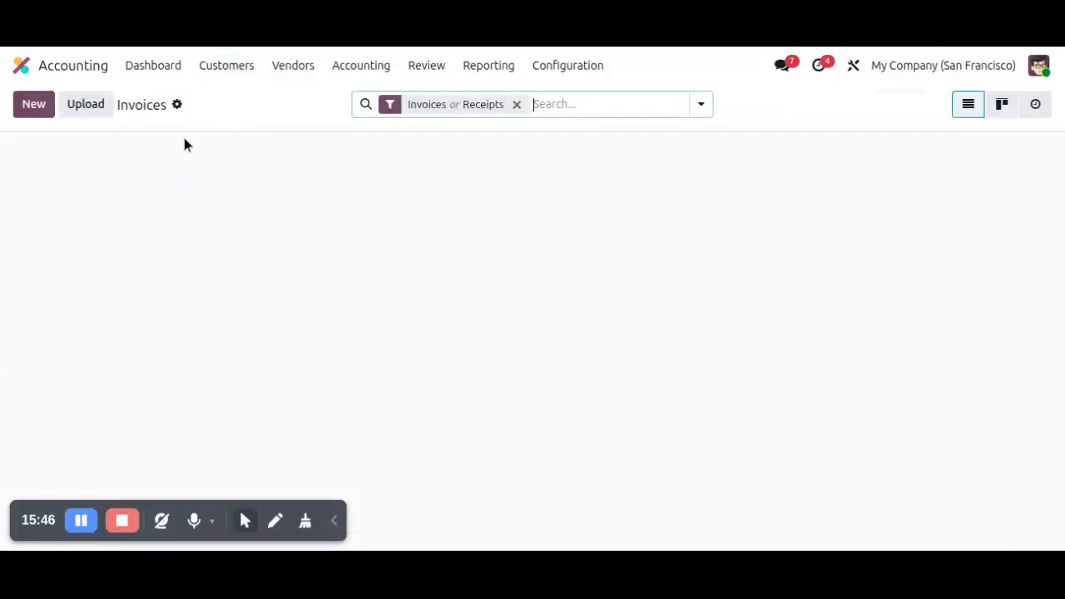
pyautogui.click(221, 178)
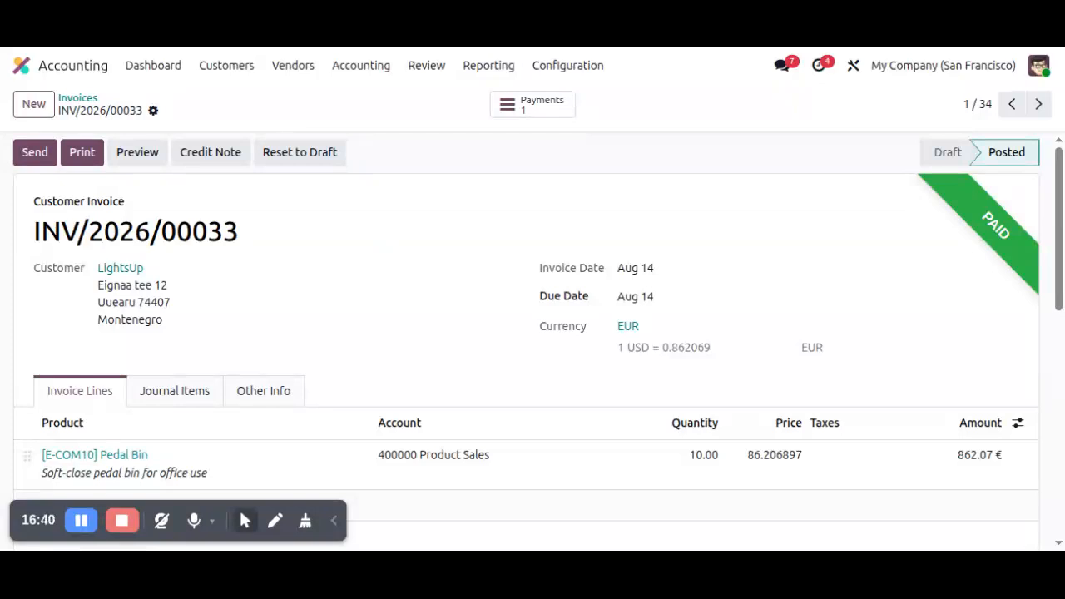
# Step: Create a new customer invoice with LightsUp as the customer
pyautogui.click(203, 72)
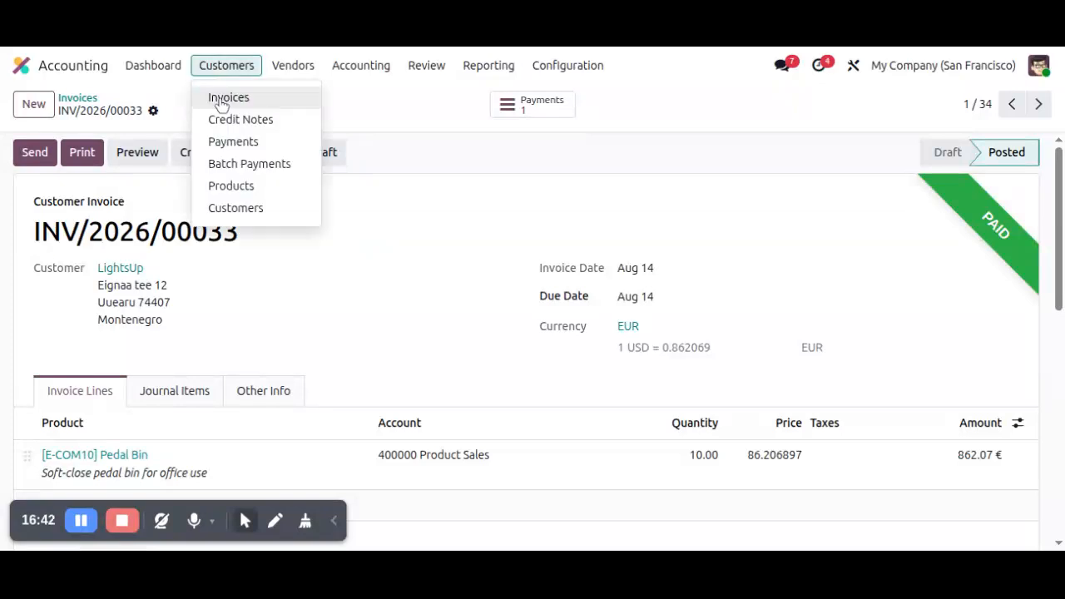
pyautogui.click(226, 98)
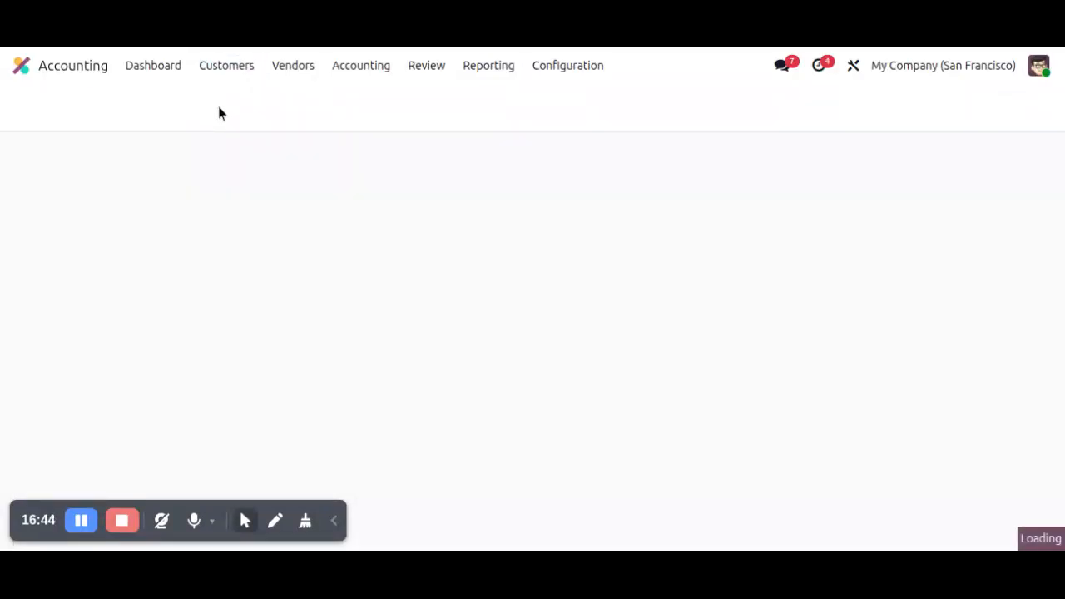
pyautogui.click(30, 106)
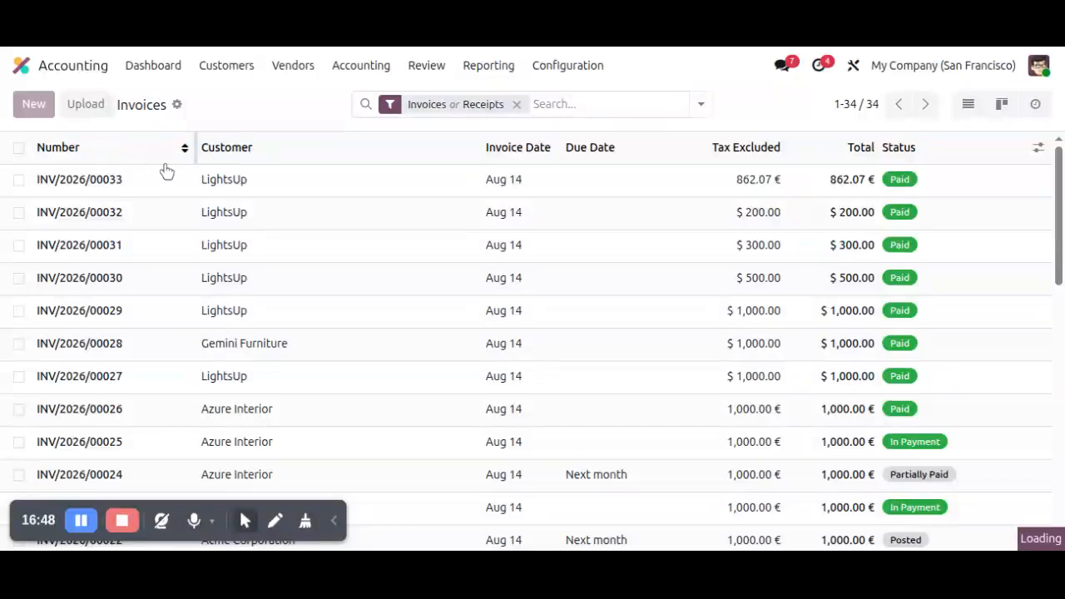
pyautogui.click(159, 267)
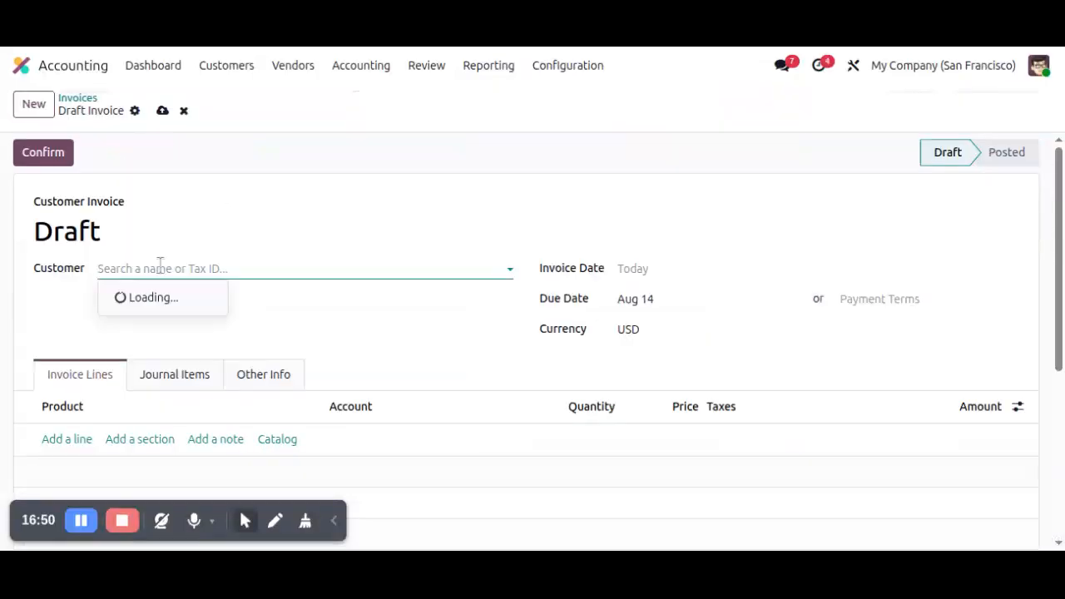
pyautogui.click(157, 344)
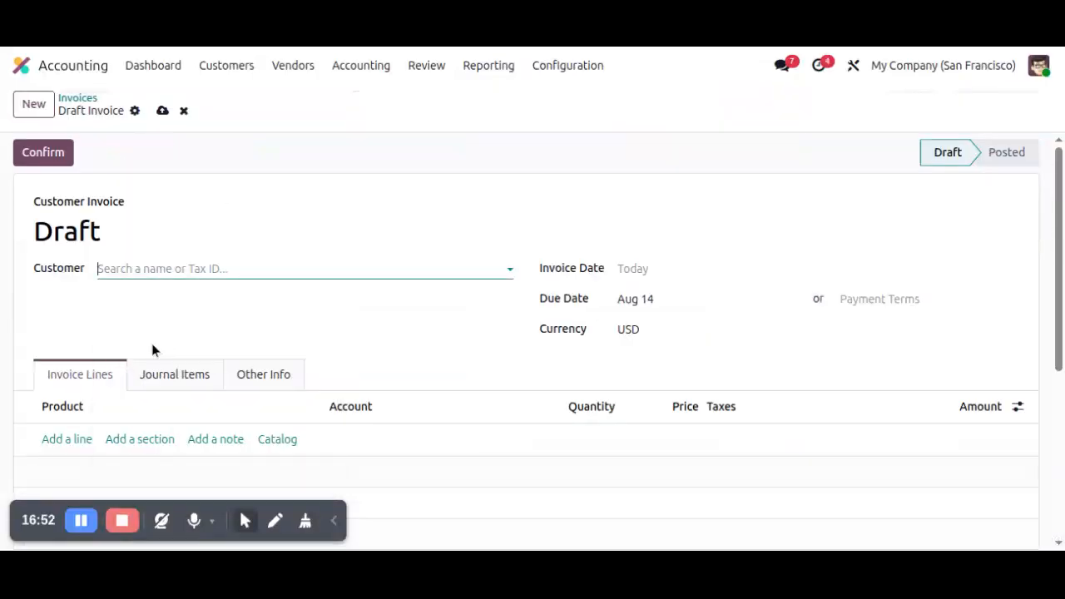
# Step: Add a Pedal Bin (E-COM10) line priced at 1,000 and confirm the invoice
pyautogui.click(56, 440)
pyautogui.click(57, 443)
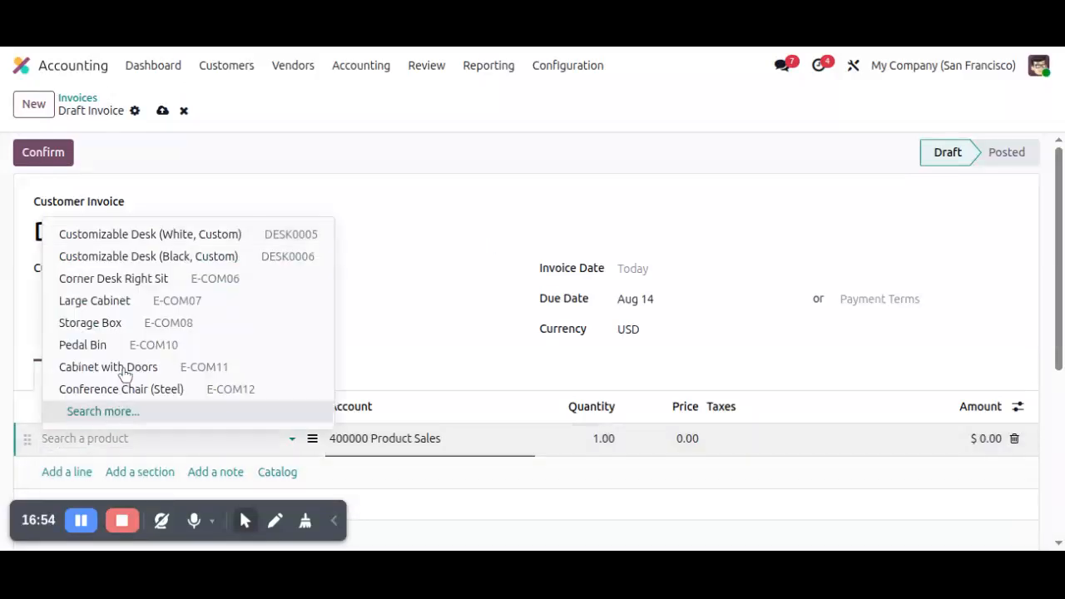
pyautogui.click(115, 346)
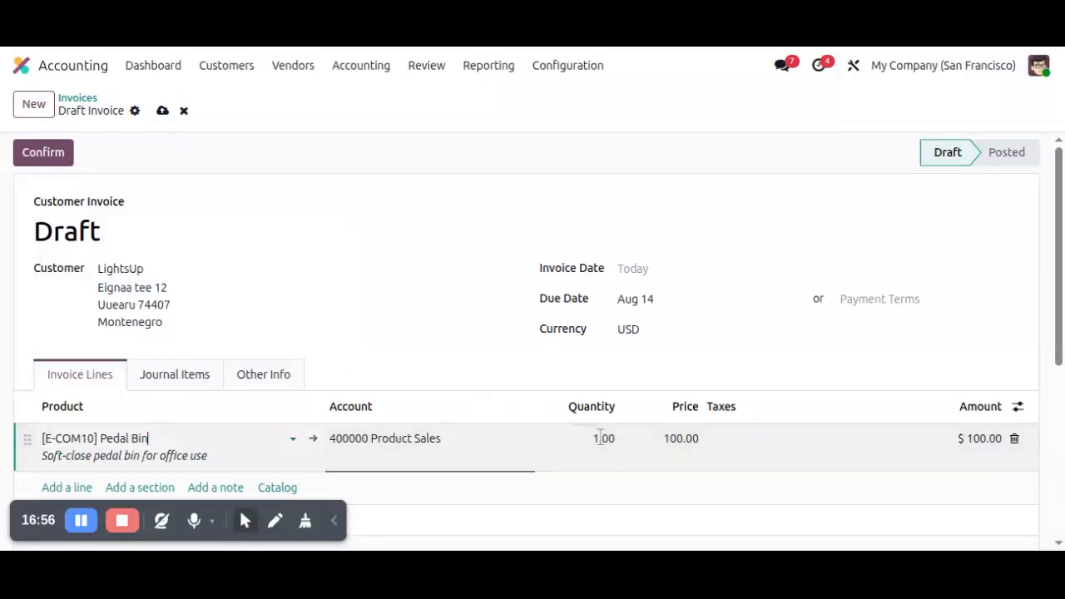
pyautogui.click(671, 439)
pyautogui.write('1,000')
pyautogui.click(48, 152)
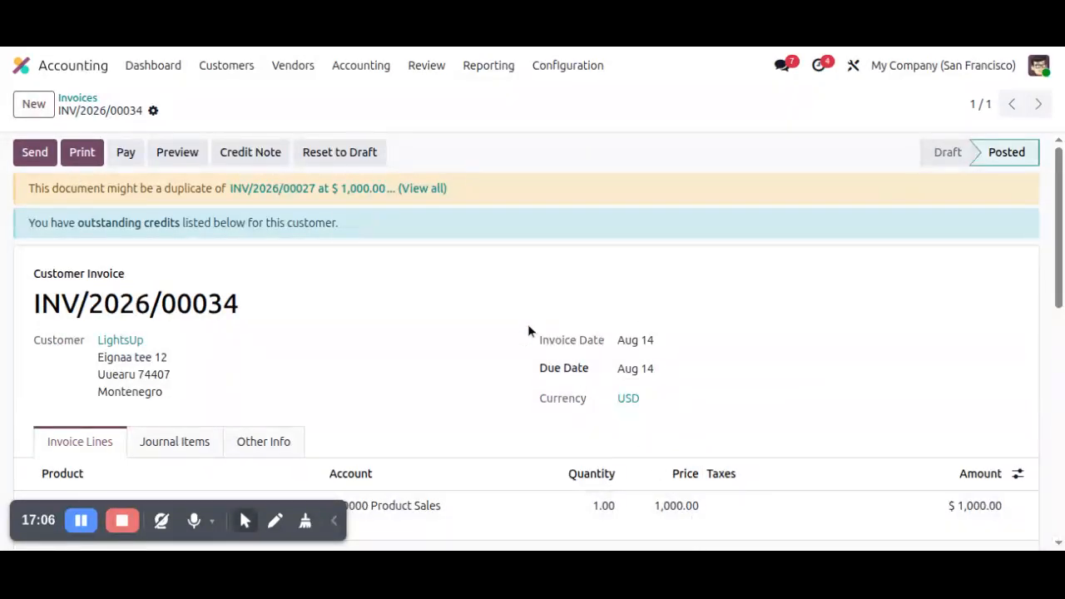
# Step: Register a $1,000 payment for the invoice through the Bank journal and validate the payment record
pyautogui.click(120, 152)
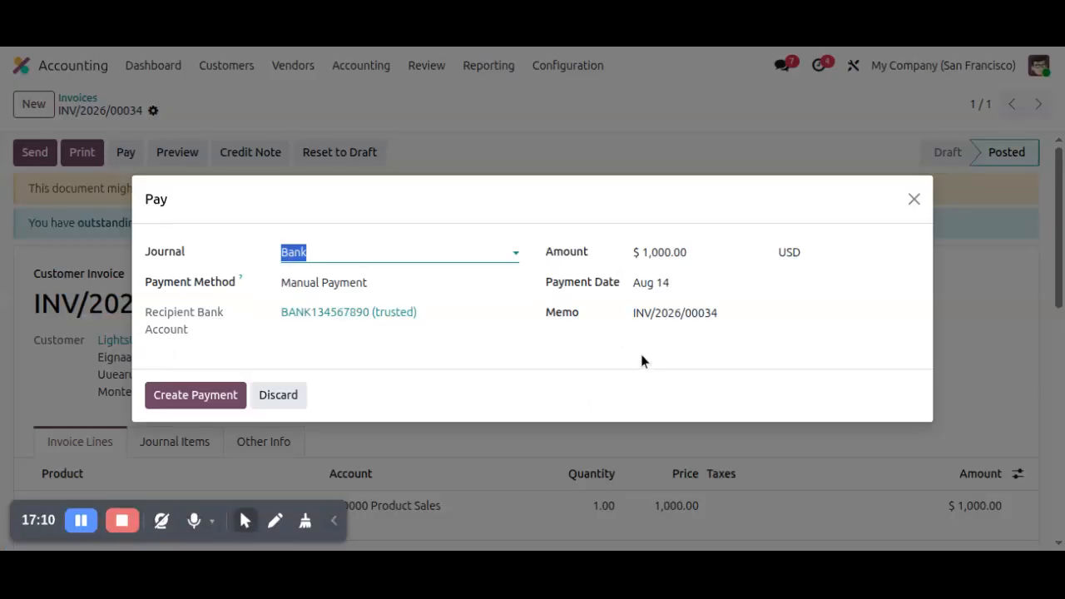
pyautogui.click(641, 362)
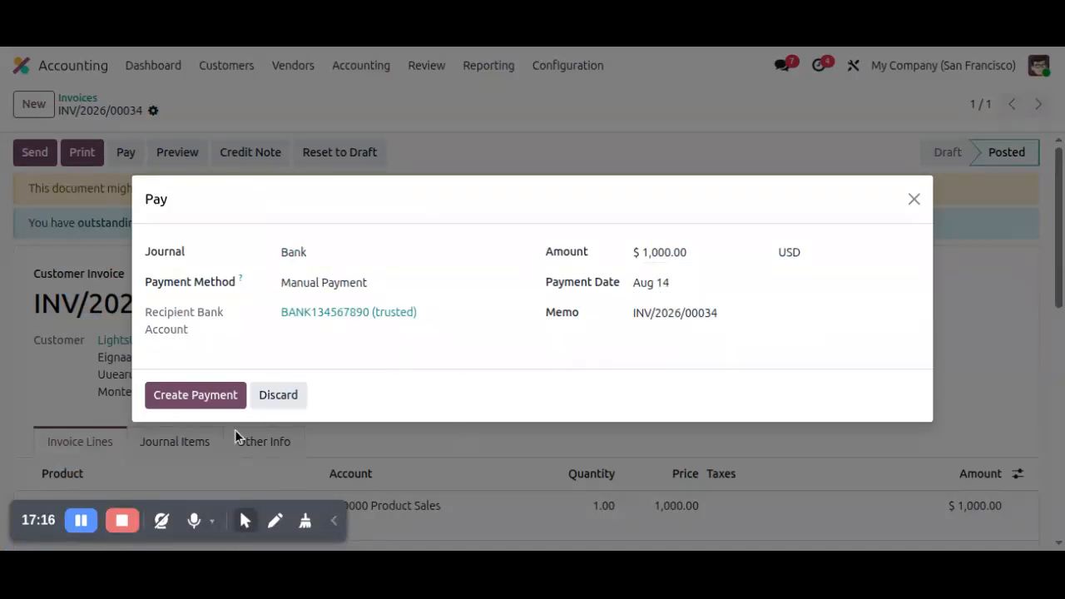
pyautogui.click(195, 396)
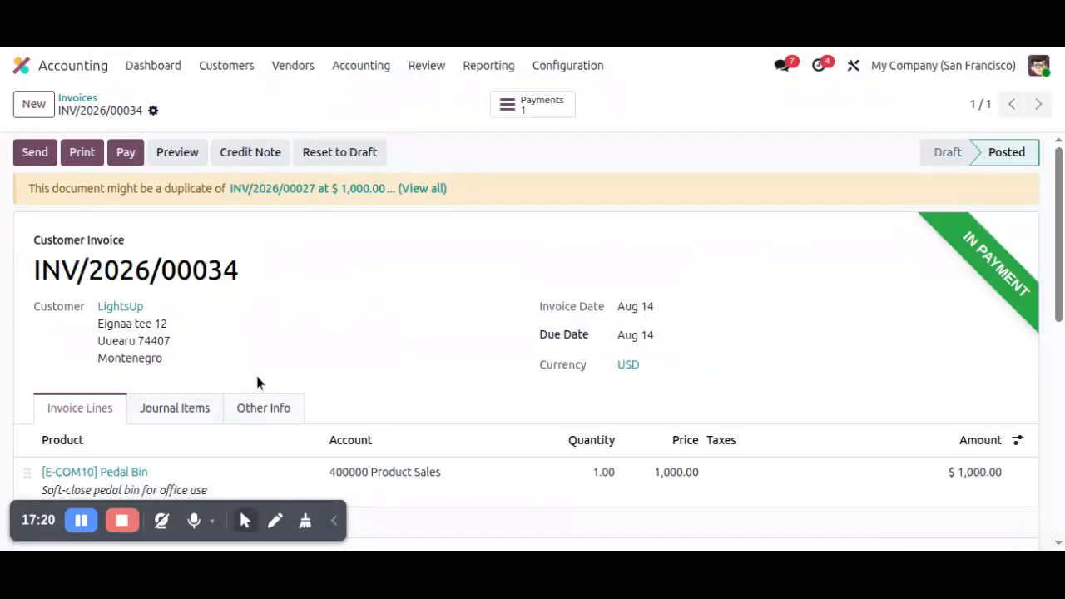
pyautogui.click(536, 108)
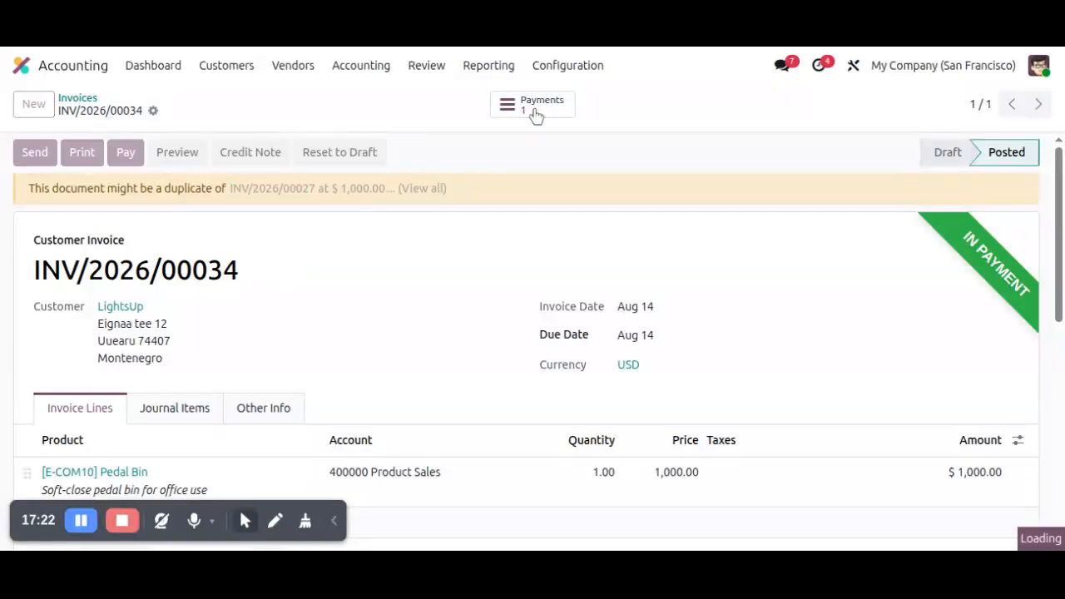
pyautogui.click(52, 159)
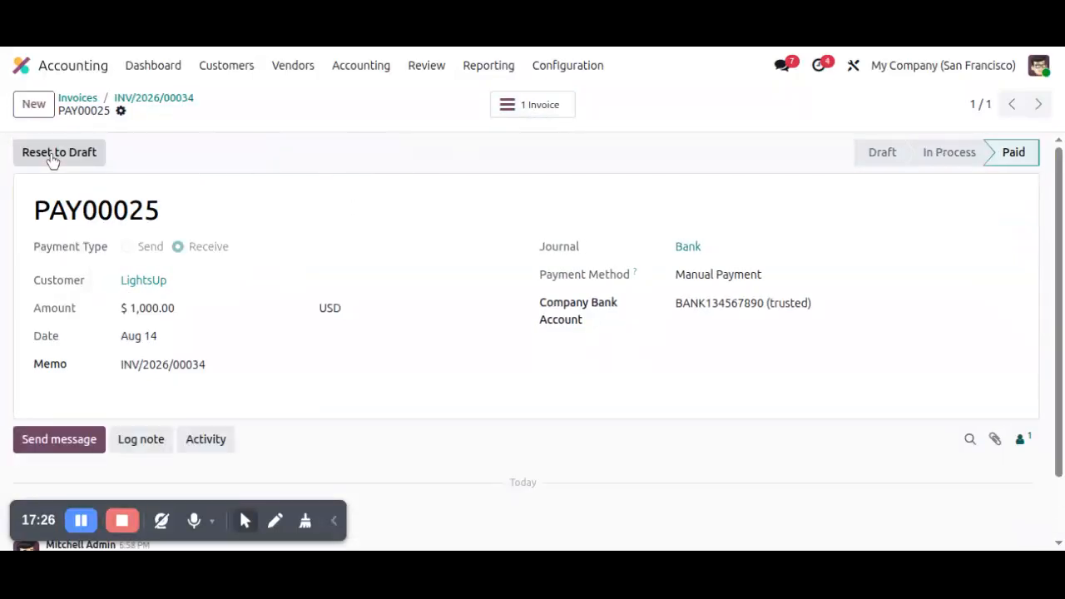
# Step: Start a new transaction in Bank Matching for the Bank journal, labelled 34 and dated Aug 18
pyautogui.click(176, 75)
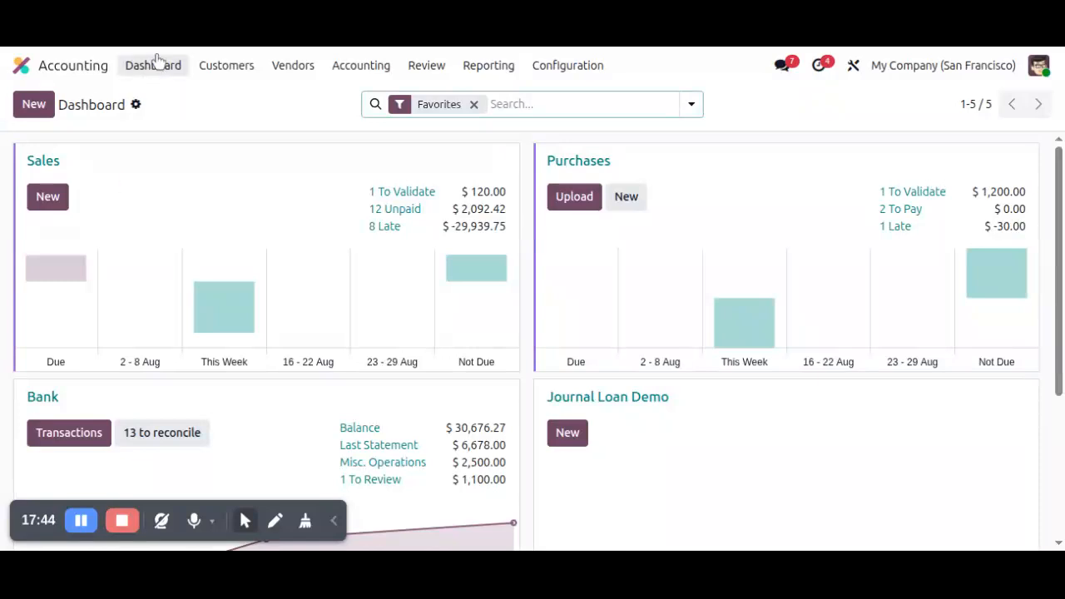
pyautogui.scroll(-2, 112, 373)
pyautogui.click(99, 341)
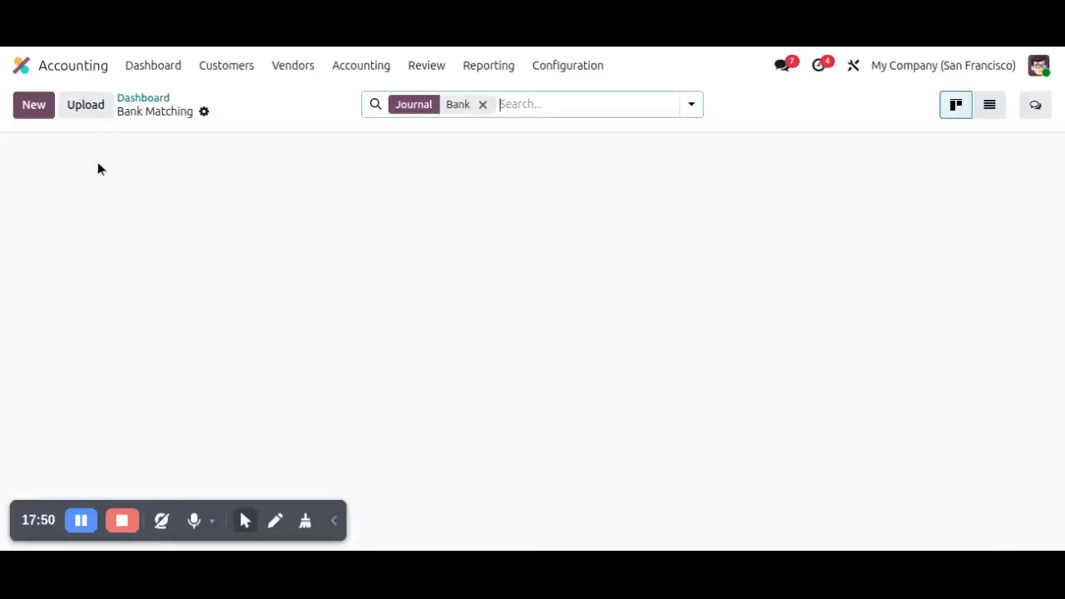
pyautogui.click(33, 104)
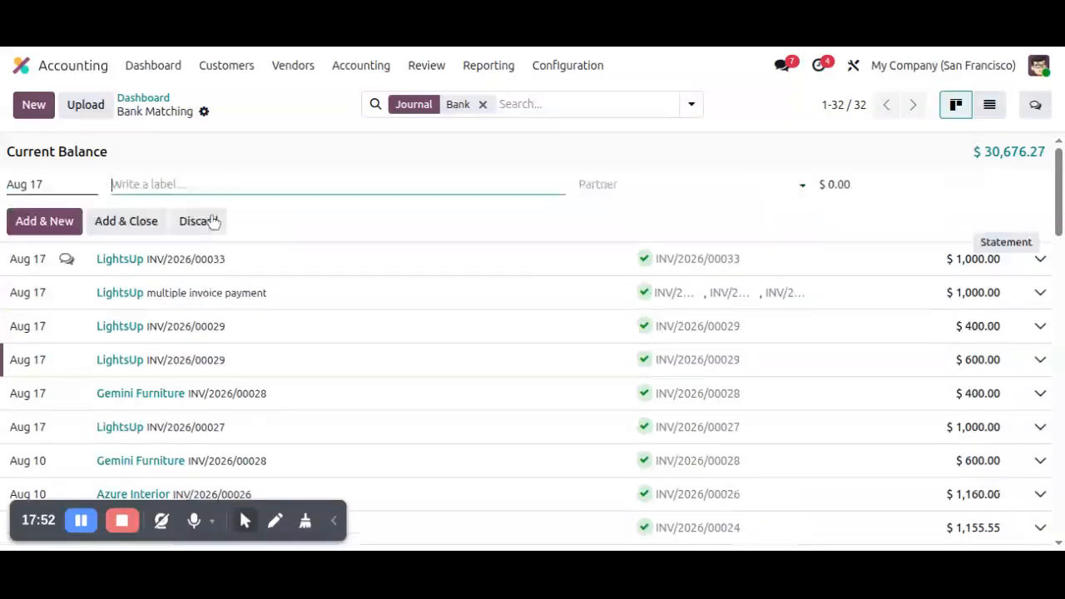
pyautogui.write('34')
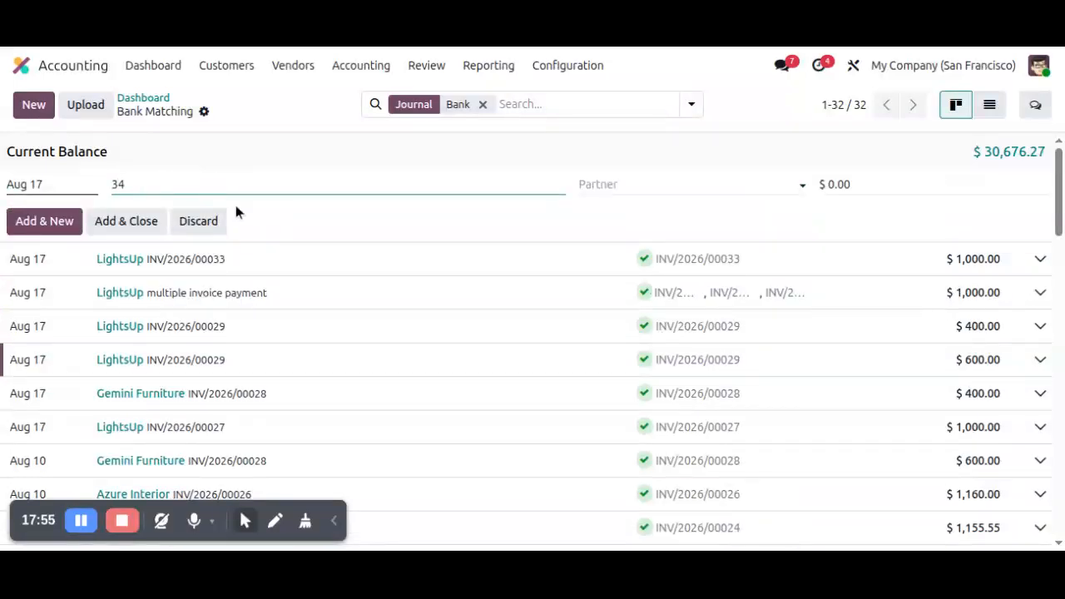
pyautogui.click(46, 184)
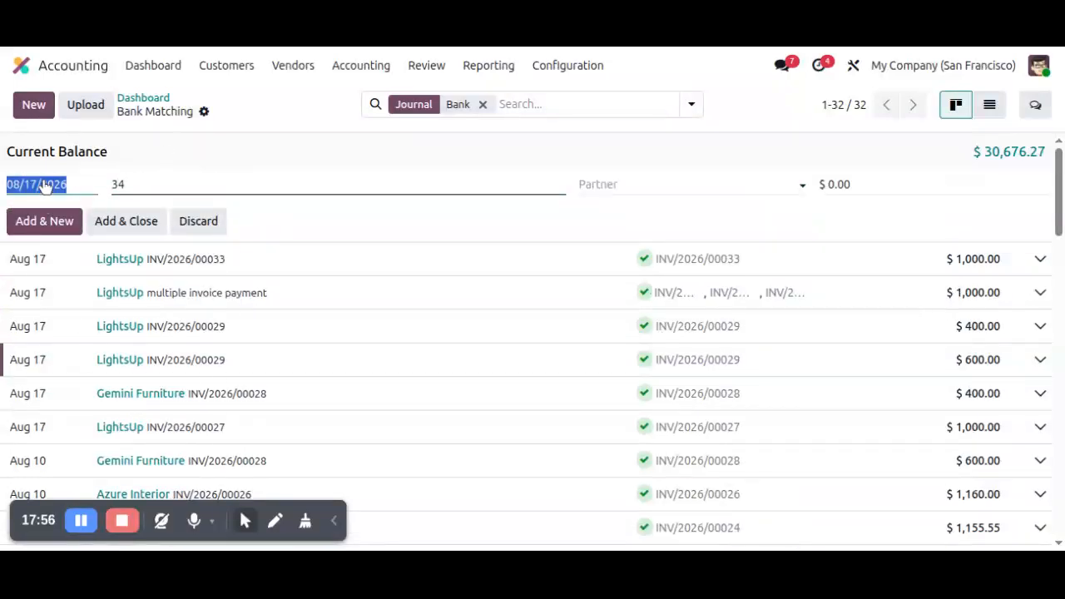
pyautogui.click(108, 372)
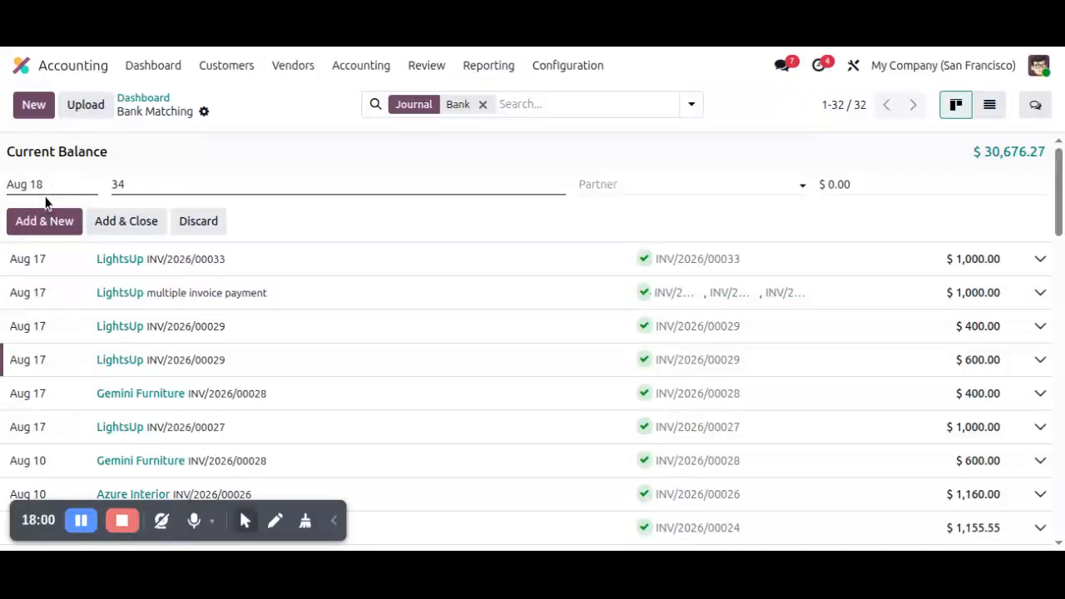
# Step: Set LightsUp as the transaction's partner with an amount of $1,000, and add it to the bank journal
pyautogui.click(661, 185)
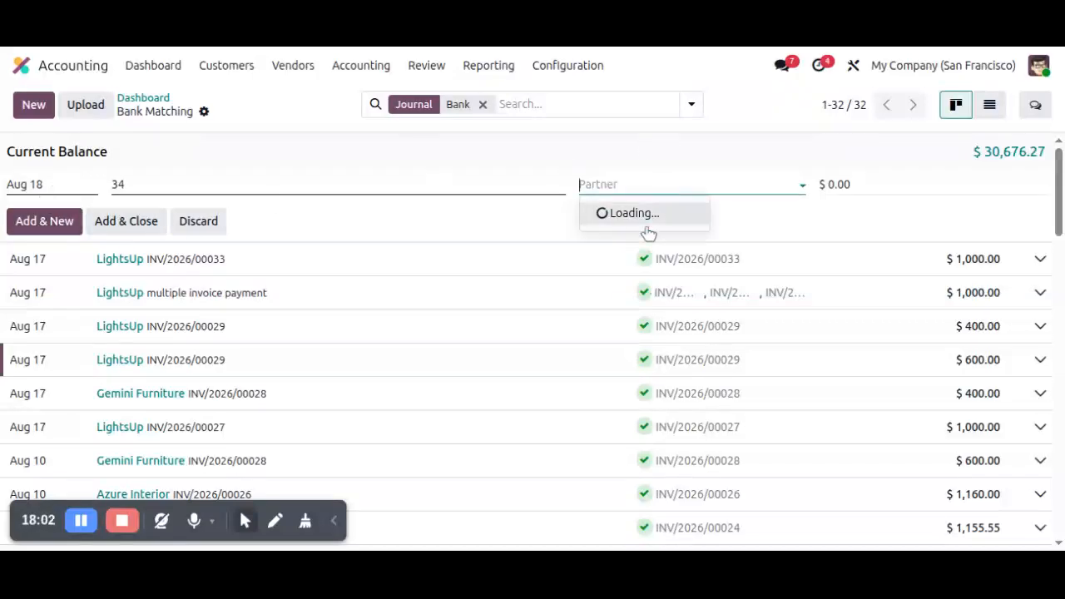
pyautogui.click(631, 279)
pyautogui.click(842, 184)
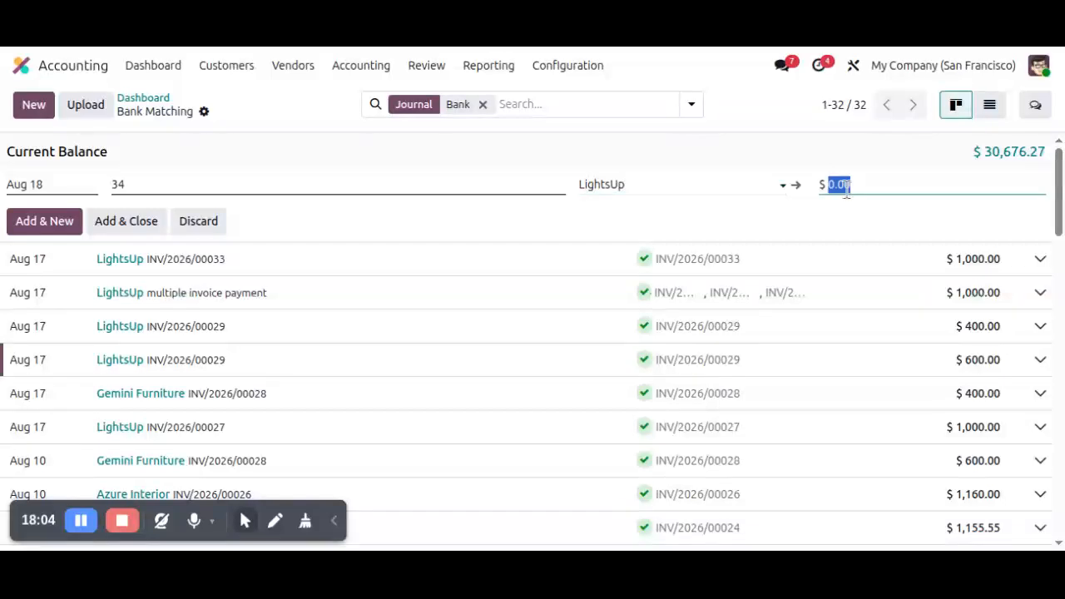
pyautogui.write('1000')
pyautogui.click(291, 119)
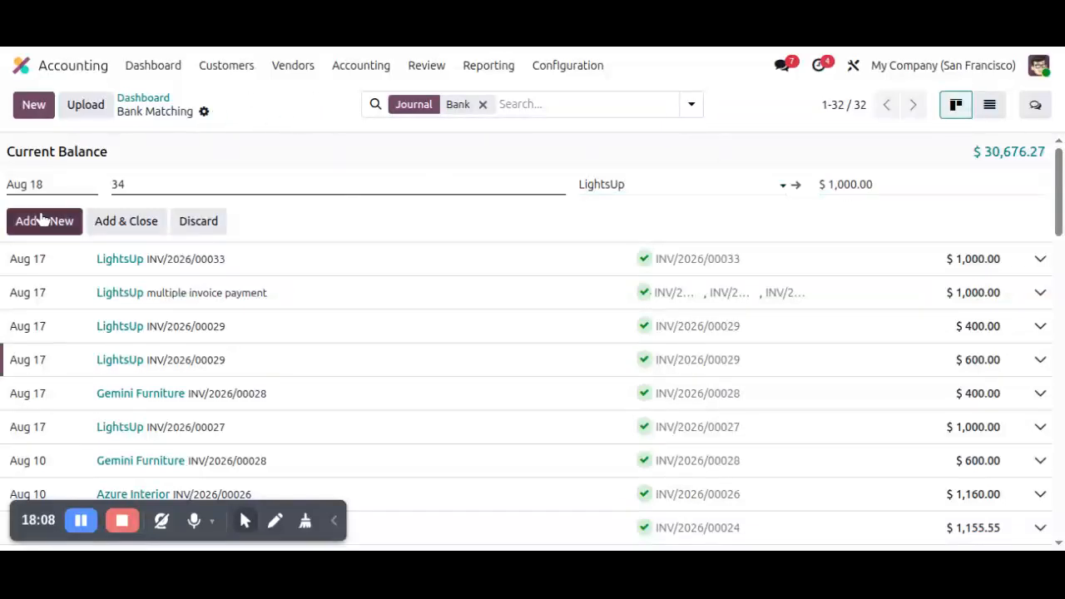
pyautogui.click(121, 223)
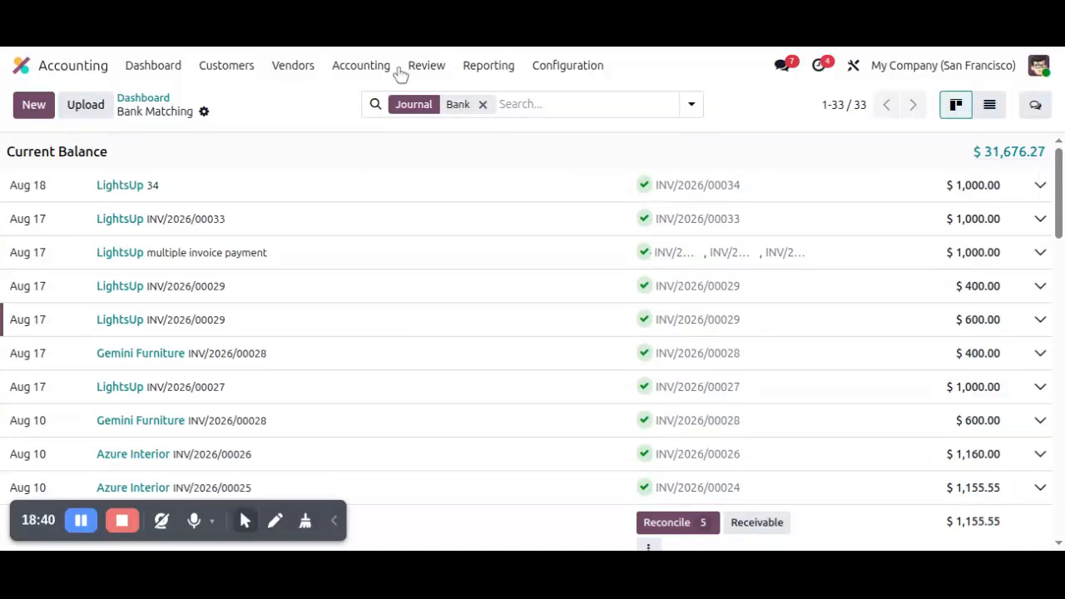
# Step: Open the LightsUp invoice INV/2026/00034 from the customer invoices and check its payment status
pyautogui.click(239, 75)
pyautogui.click(237, 113)
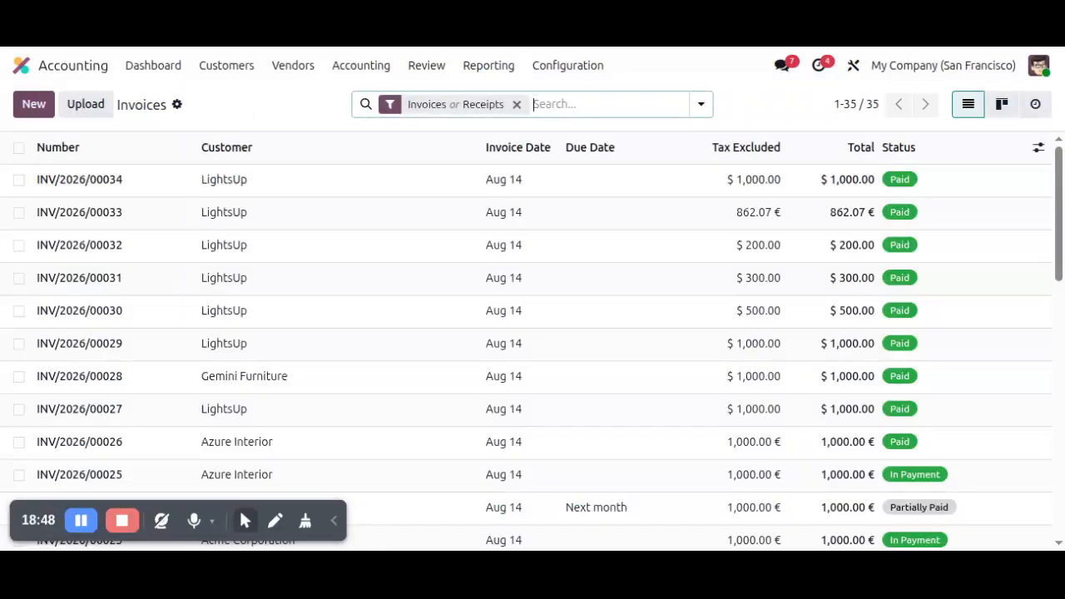
pyautogui.click(254, 183)
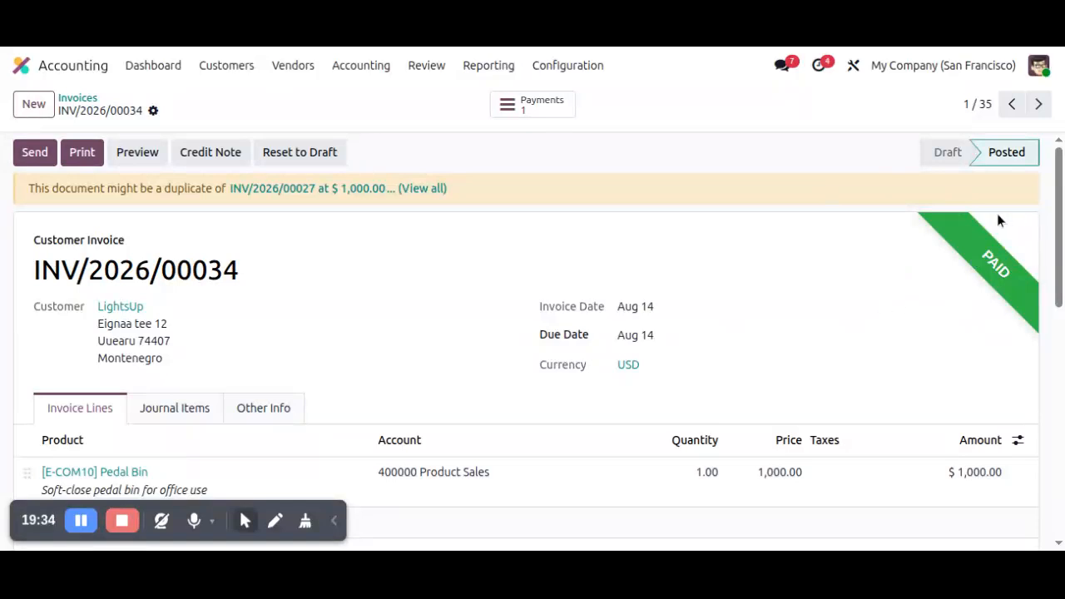
# Step: Create another customer invoice with LightsUp as the customer
pyautogui.click(232, 67)
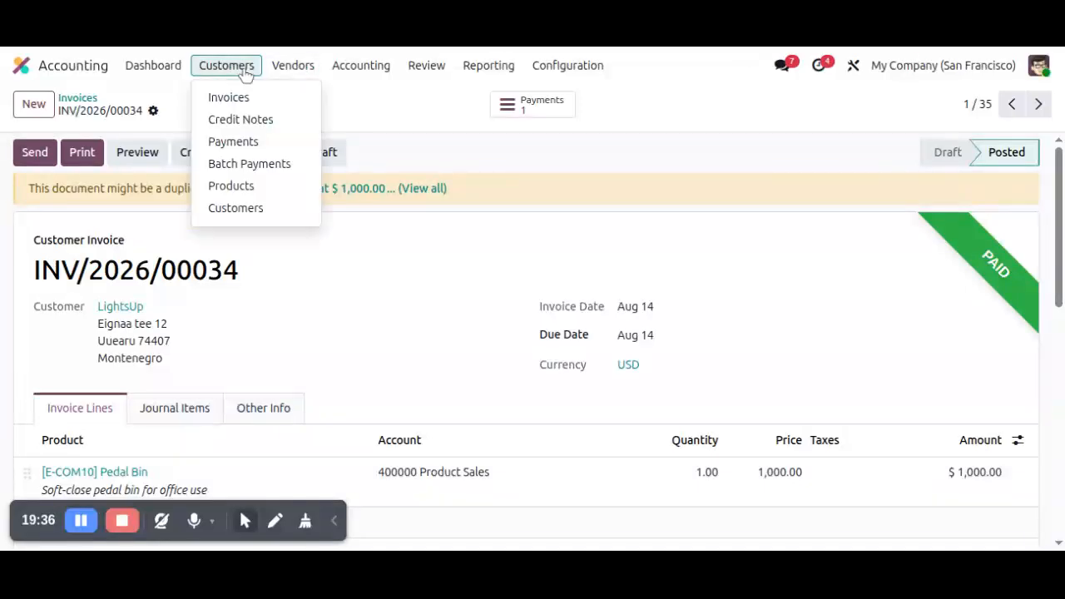
pyautogui.click(243, 96)
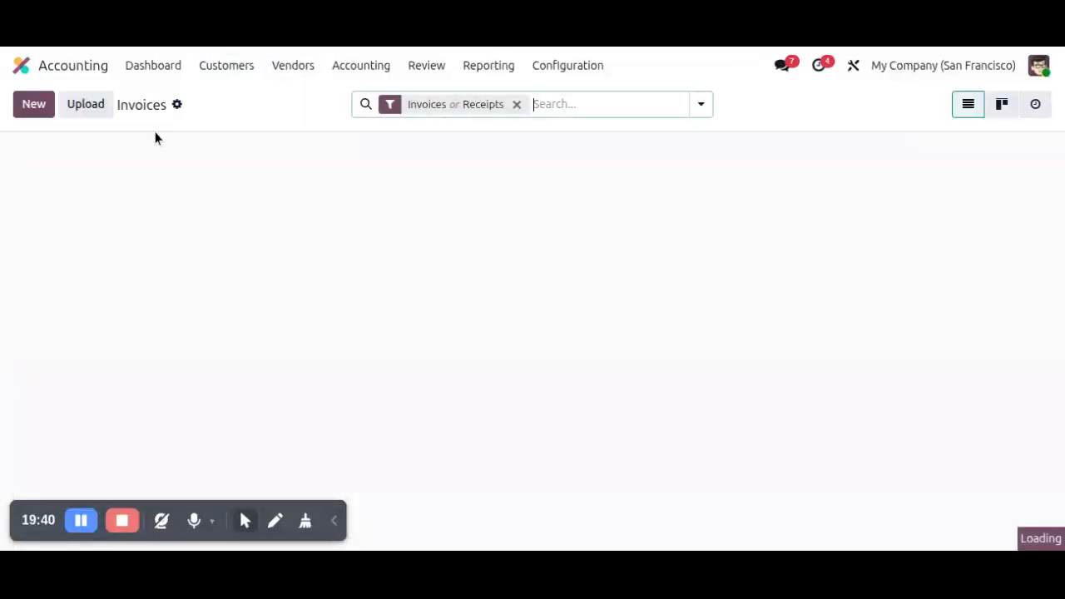
pyautogui.click(37, 105)
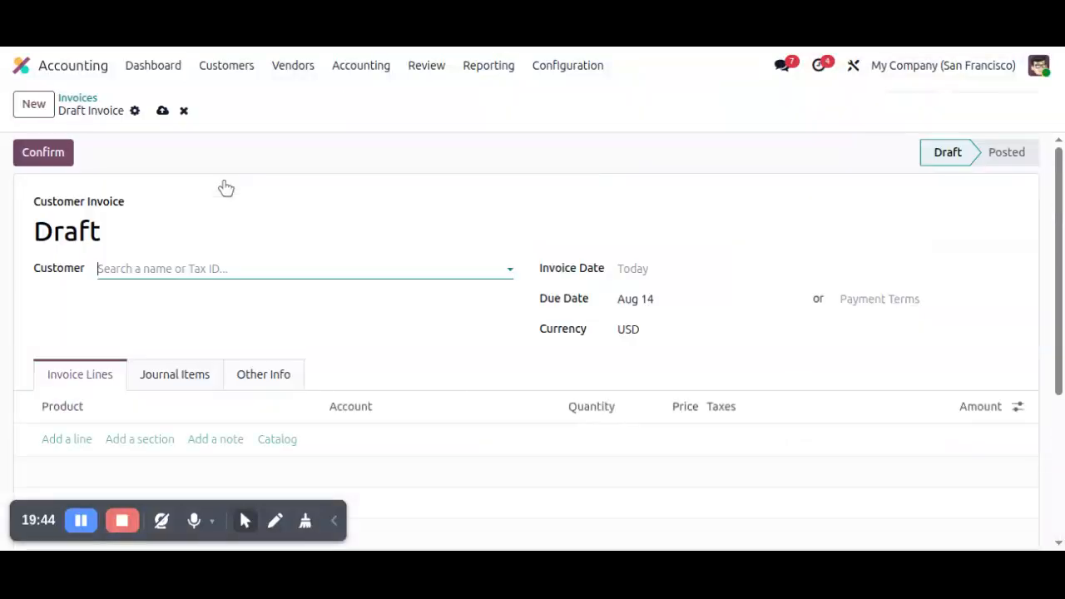
pyautogui.click(191, 263)
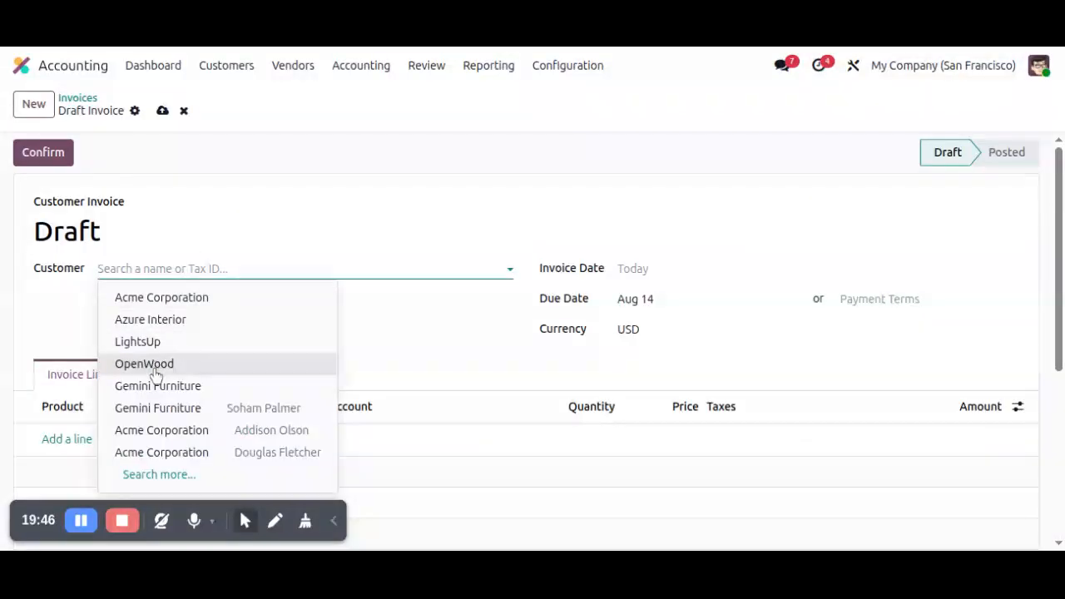
pyautogui.press('Escape')
# Step: Add a Pedal Bin (E-COM10) line with a quantity of 10 and confirm the invoice
pyautogui.click(67, 440)
pyautogui.click(84, 439)
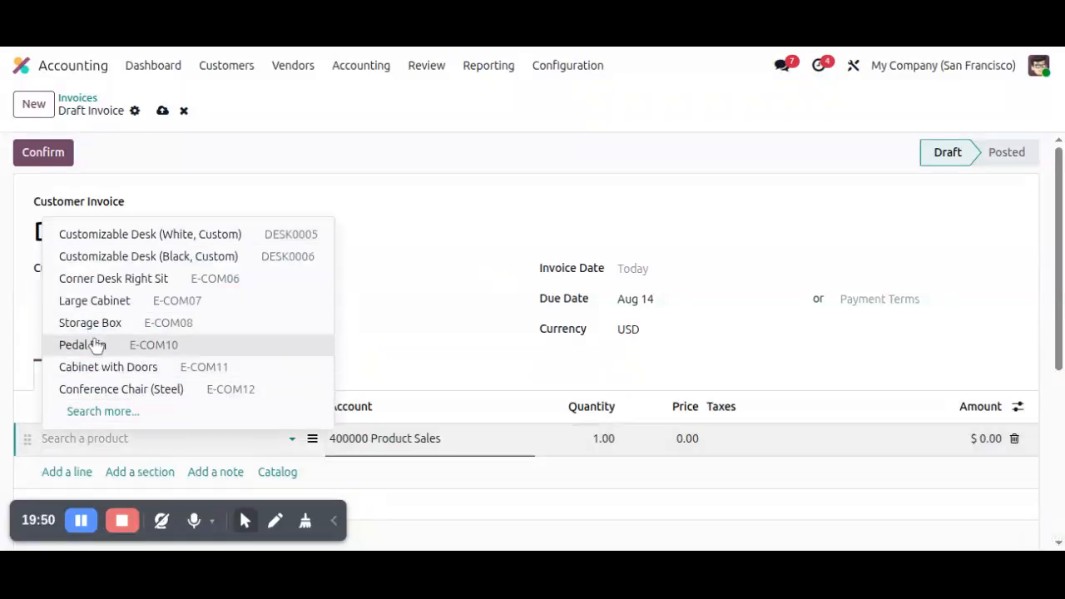
pyautogui.click(95, 344)
pyautogui.click(593, 444)
pyautogui.write('10')
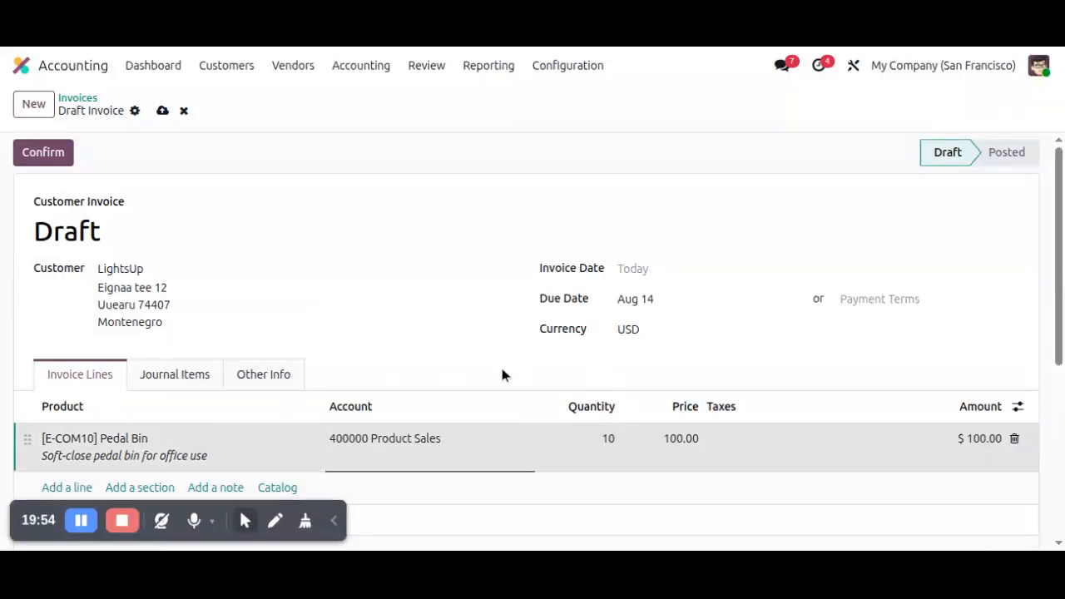
pyautogui.click(57, 158)
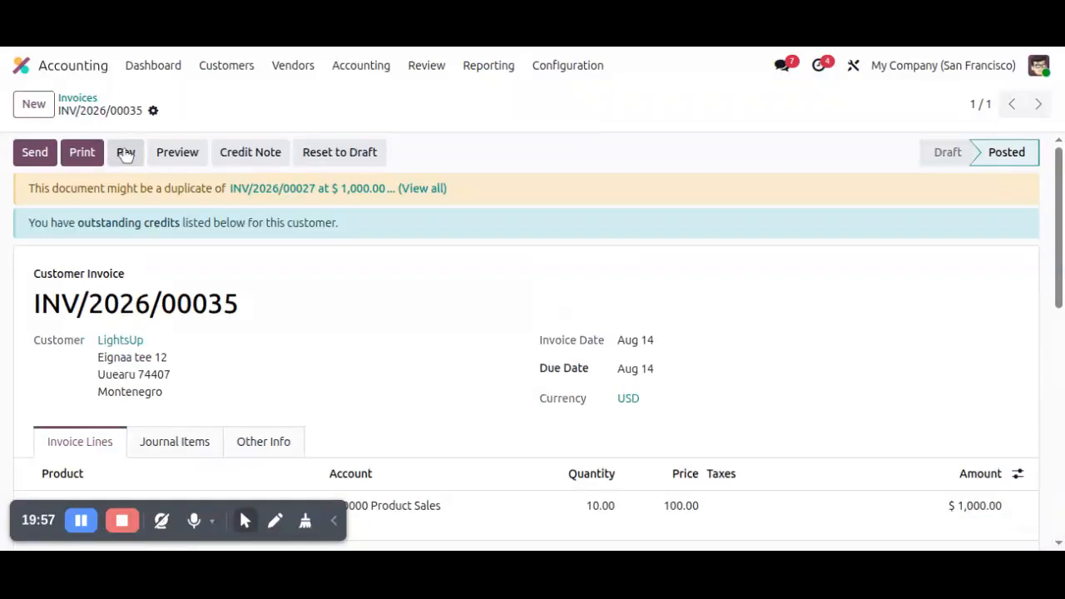
# Step: Register a $1,000 manual payment for invoice INV/2026/00035 through the Bank journal and validate its payment record
pyautogui.click(125, 153)
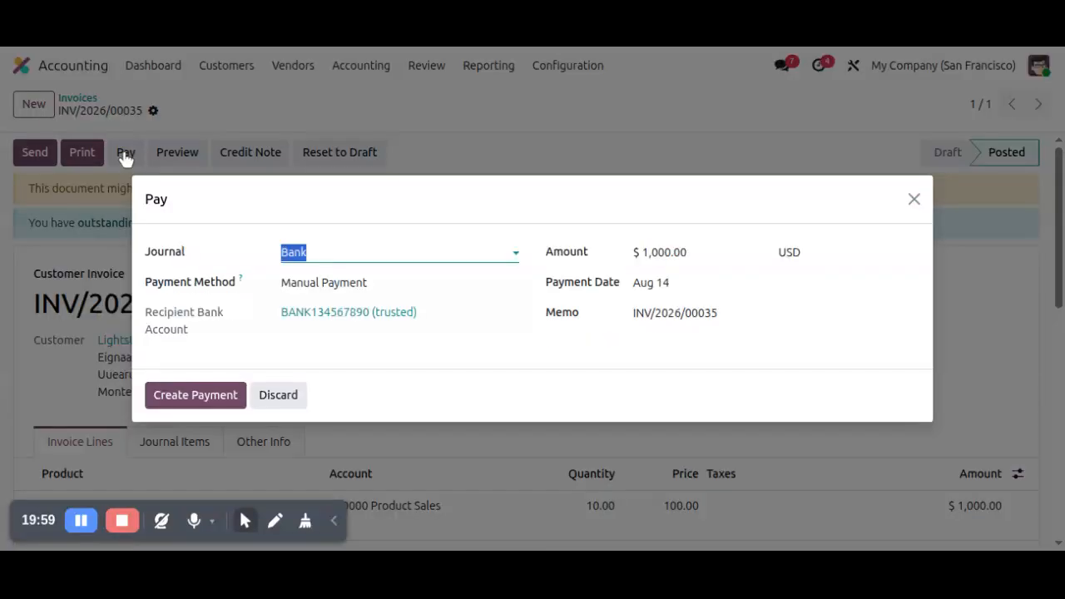
pyautogui.click(205, 403)
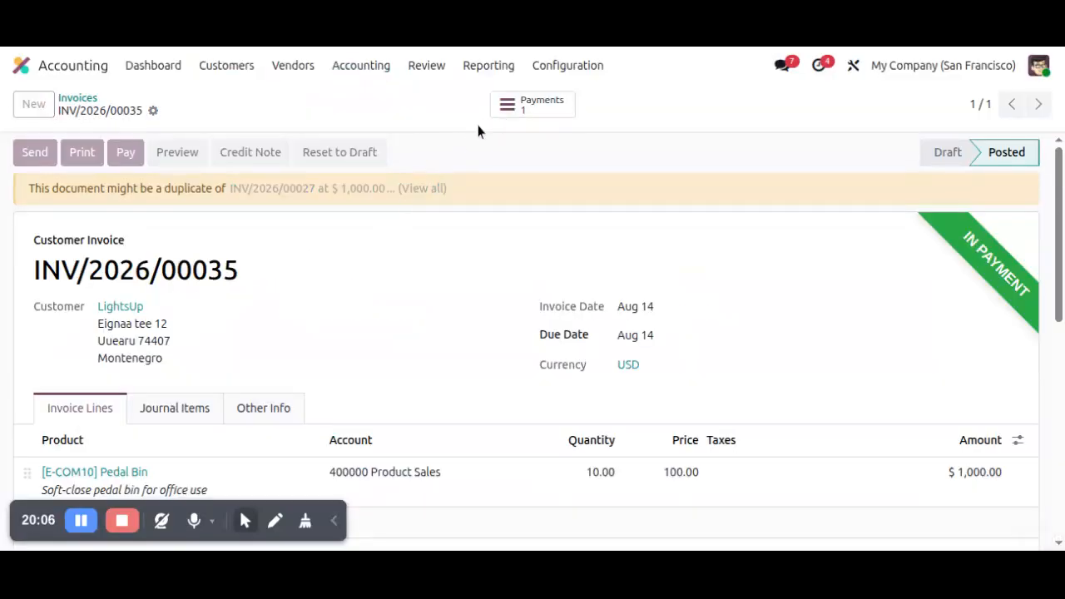
pyautogui.click(509, 106)
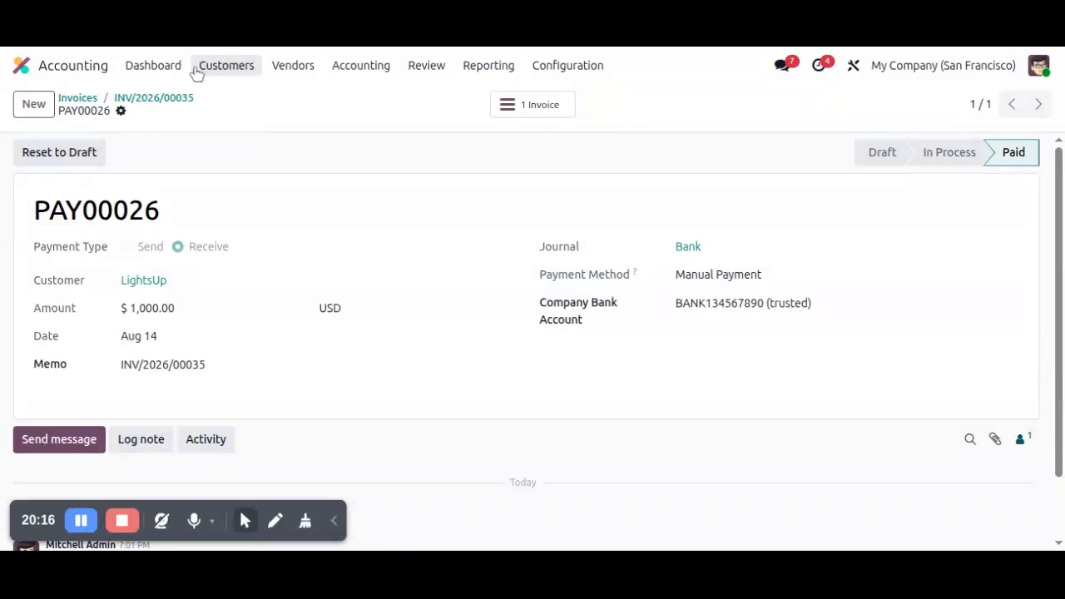
# Step: Return from the payment record to the invoice and copy its number, INV/2026/00035
pyautogui.click(185, 100)
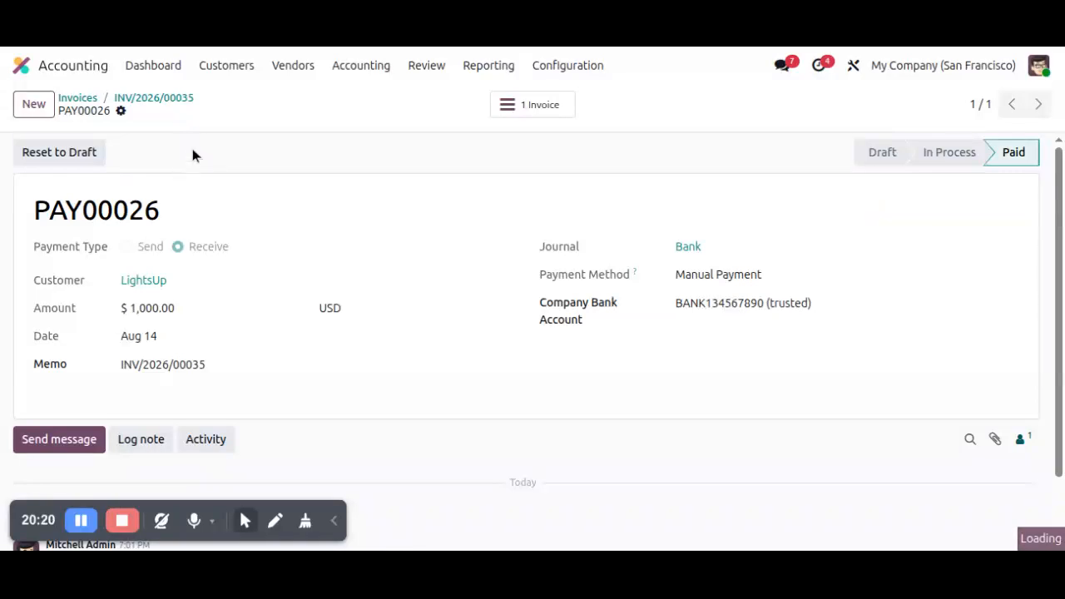
pyautogui.tripleClick(133, 263)
pyautogui.hotkey('ctrl', 'c')
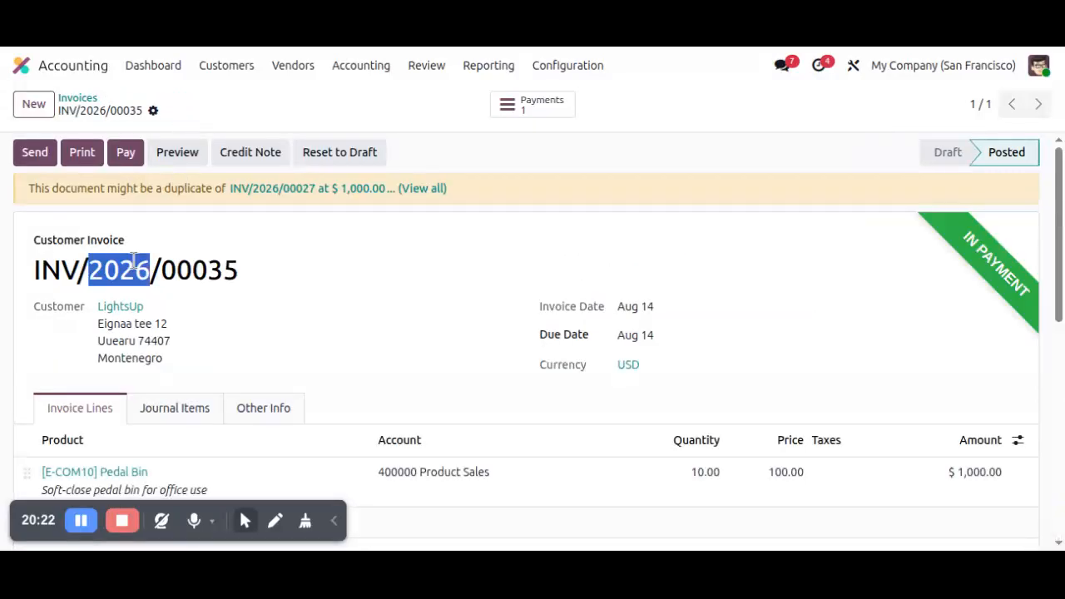
# Step: Add an Aug 18 Bank transaction of $600 for LightsUp in Bank Matching, using the copied number INV/2026/00035 as label
pyautogui.click(152, 68)
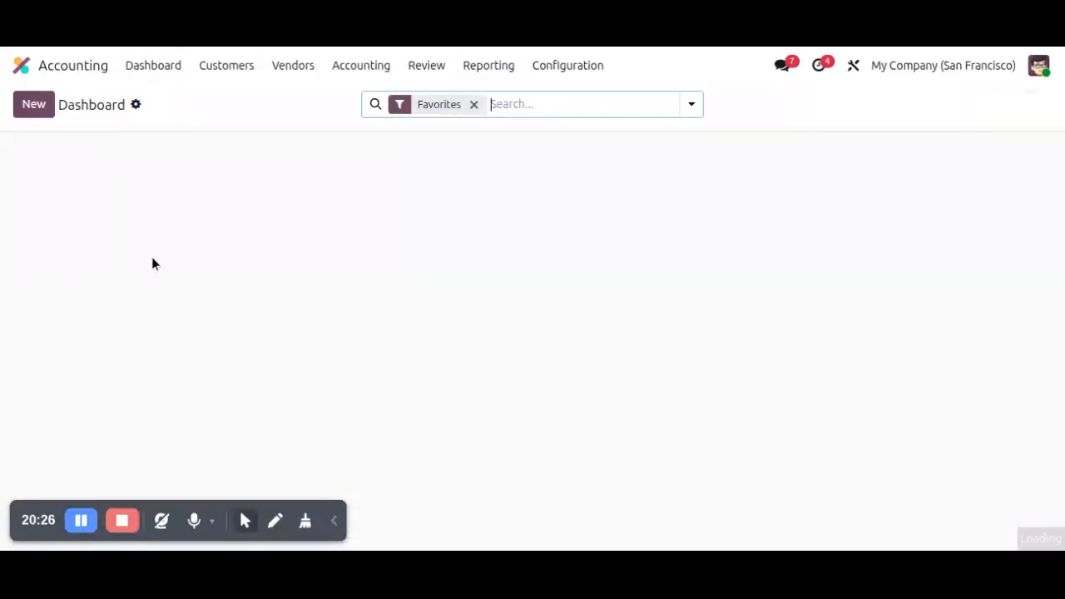
pyautogui.scroll(-2, 74, 268)
pyautogui.click(71, 236)
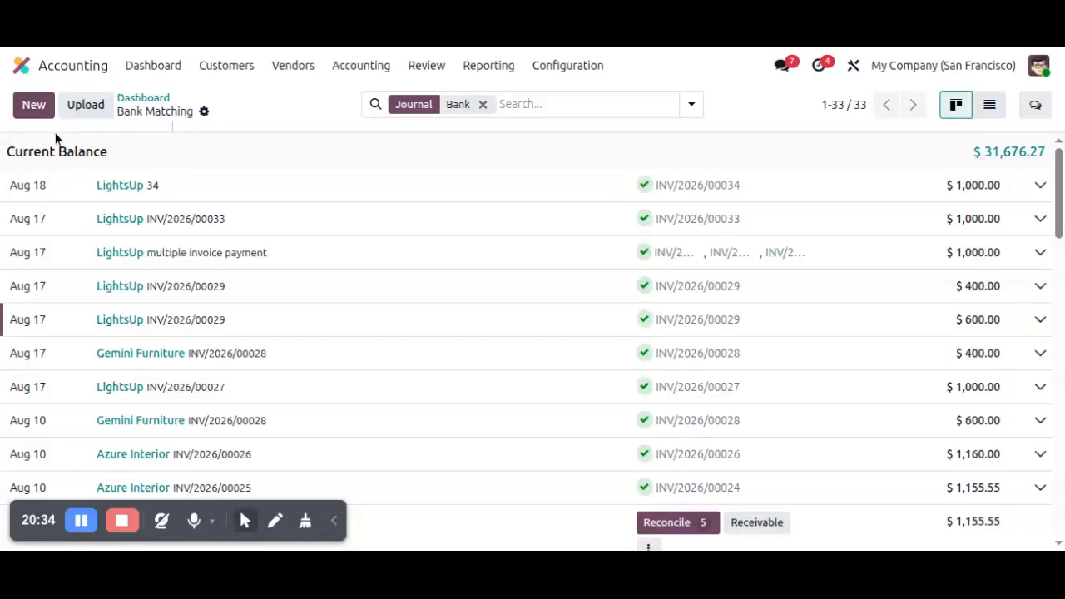
pyautogui.click(34, 106)
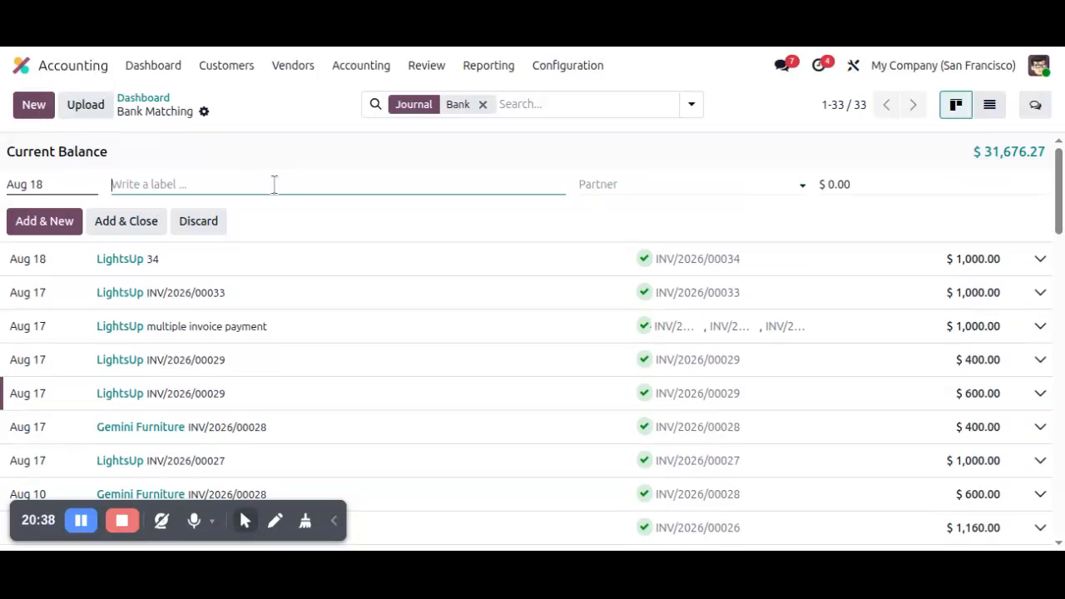
pyautogui.hotkey('ctrl', 'v')
pyautogui.click(616, 183)
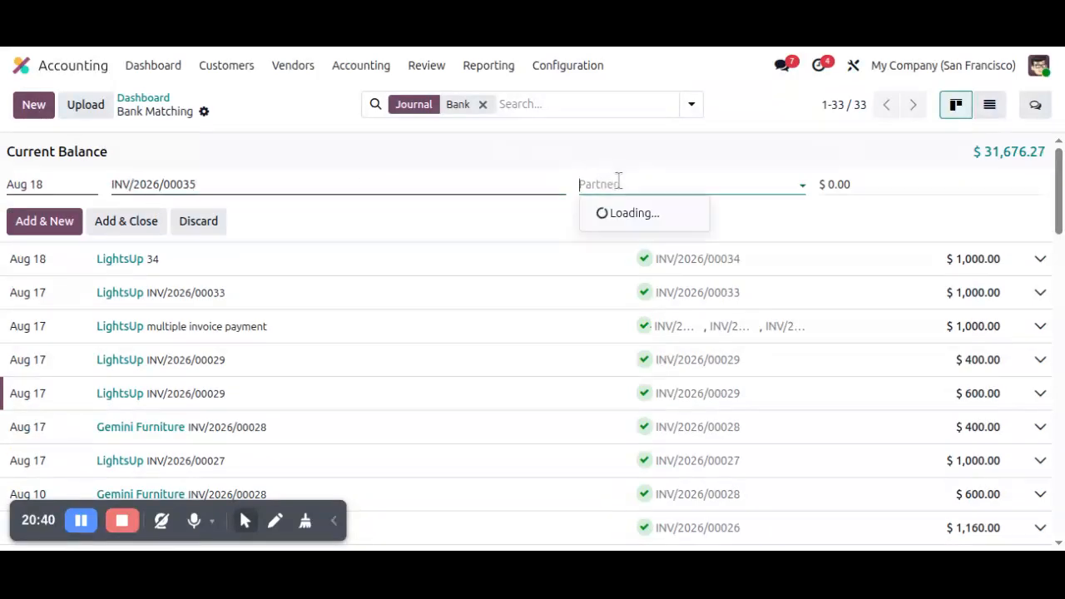
pyautogui.click(622, 280)
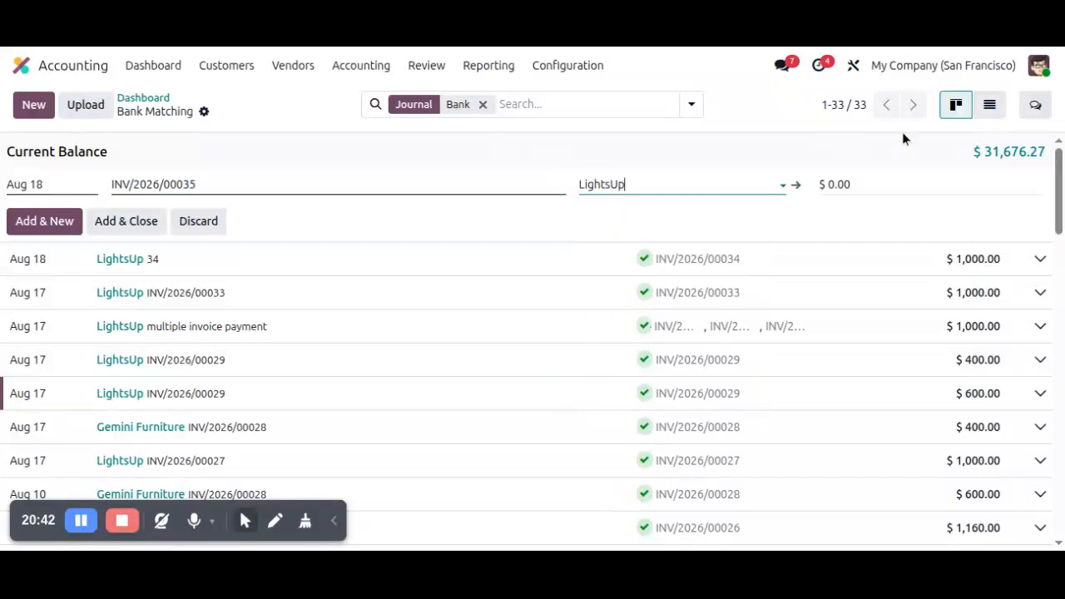
pyautogui.click(868, 185)
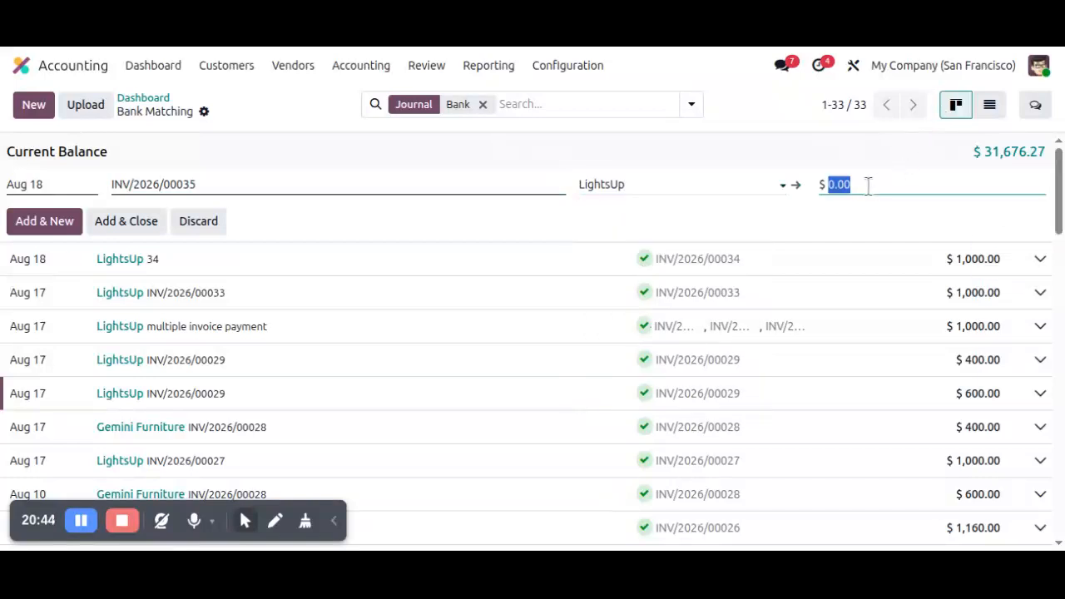
pyautogui.write('600')
pyautogui.click(330, 122)
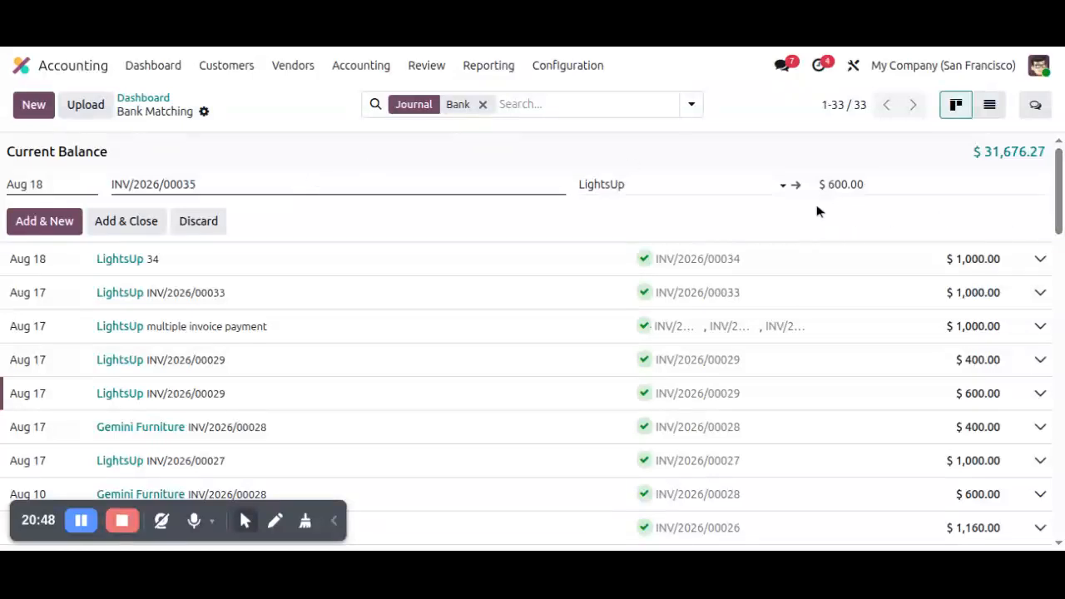
pyautogui.click(58, 223)
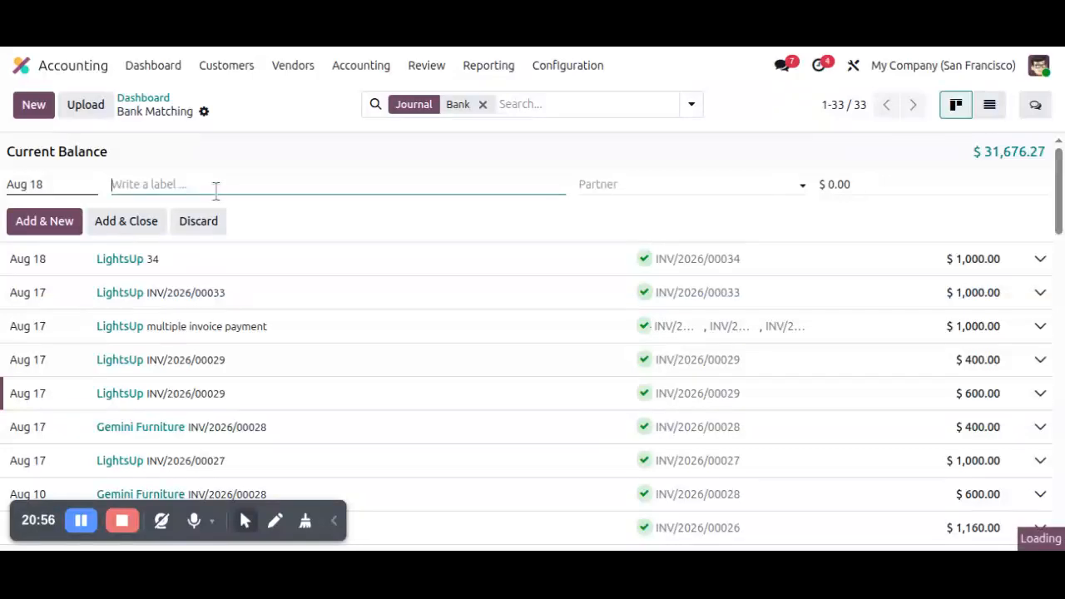
# Step: Add a second Aug 18 Bank transaction of $400 for LightsUp, also labelled INV/2026/00035, and close the entry form
pyautogui.hotkey('ctrl', 'v')
pyautogui.click(632, 191)
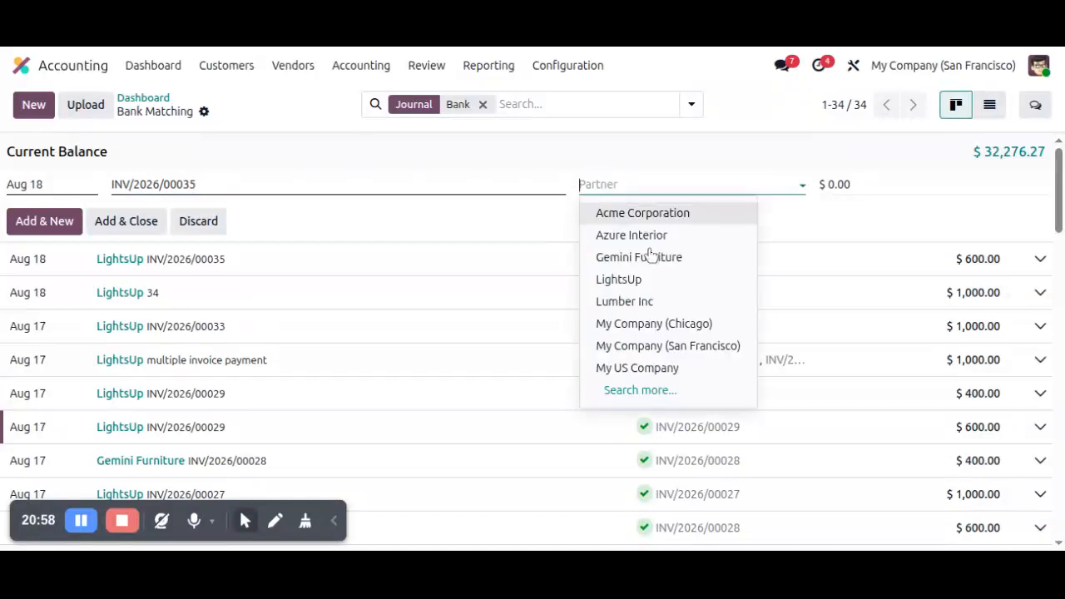
pyautogui.click(647, 279)
pyautogui.click(863, 185)
pyautogui.write('400')
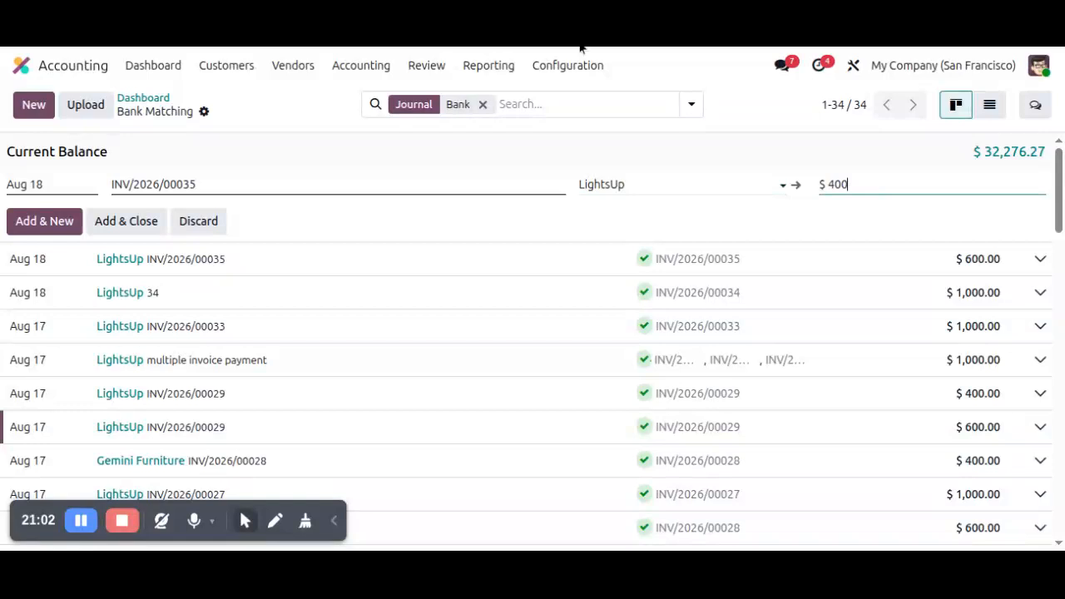
pyautogui.click(131, 222)
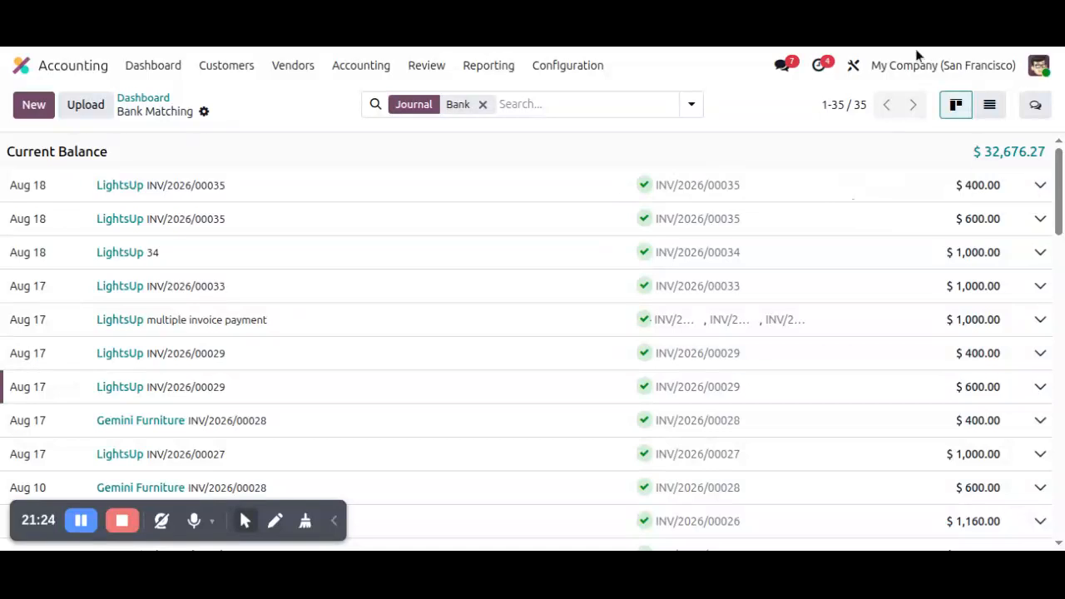
# Step: Open the customer invoices list
pyautogui.click(227, 67)
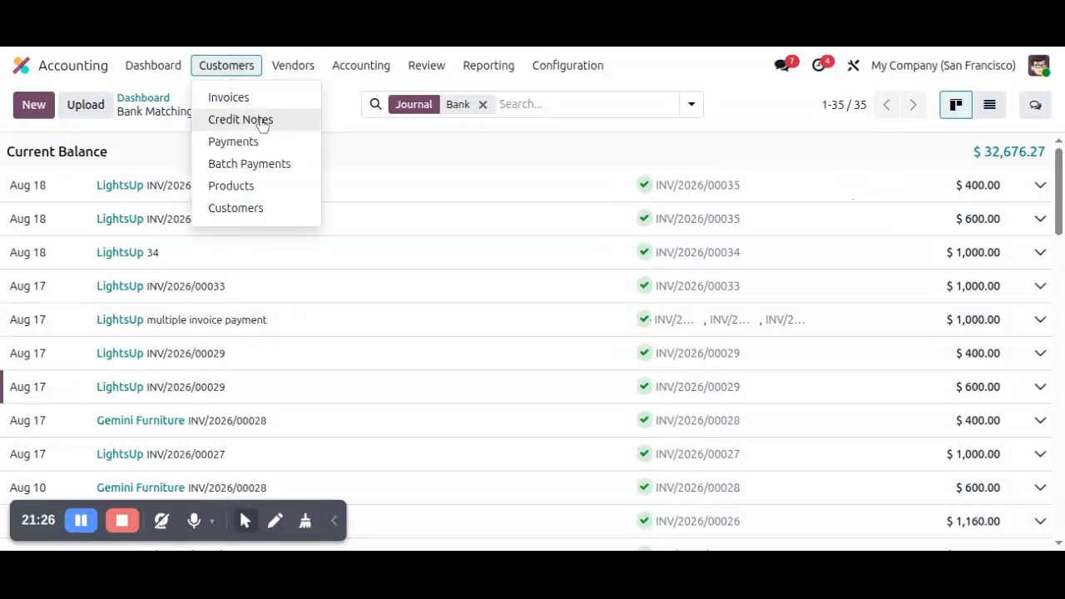
pyautogui.click(256, 106)
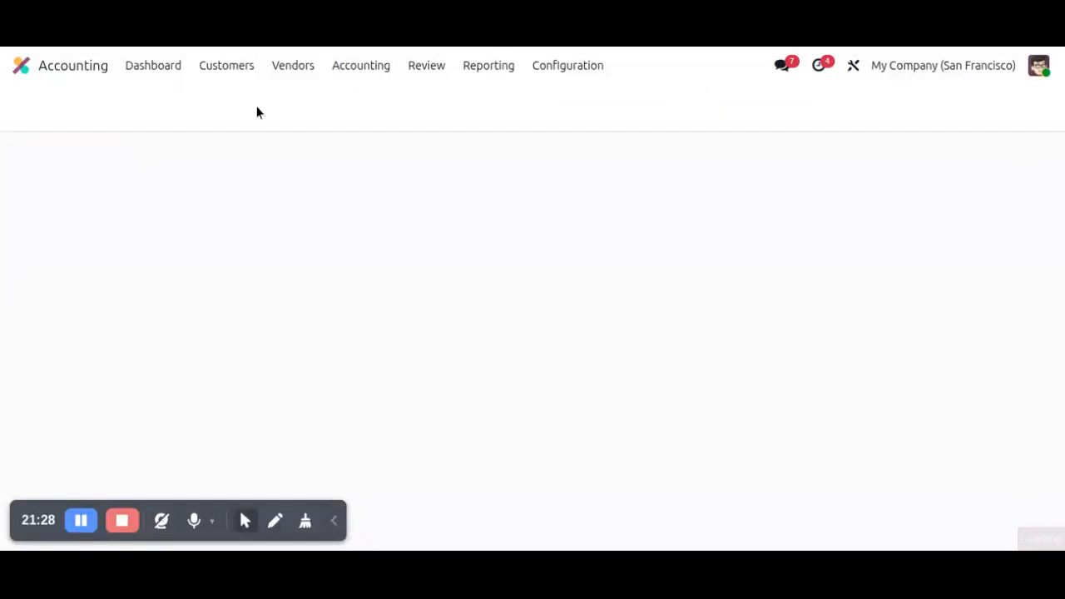